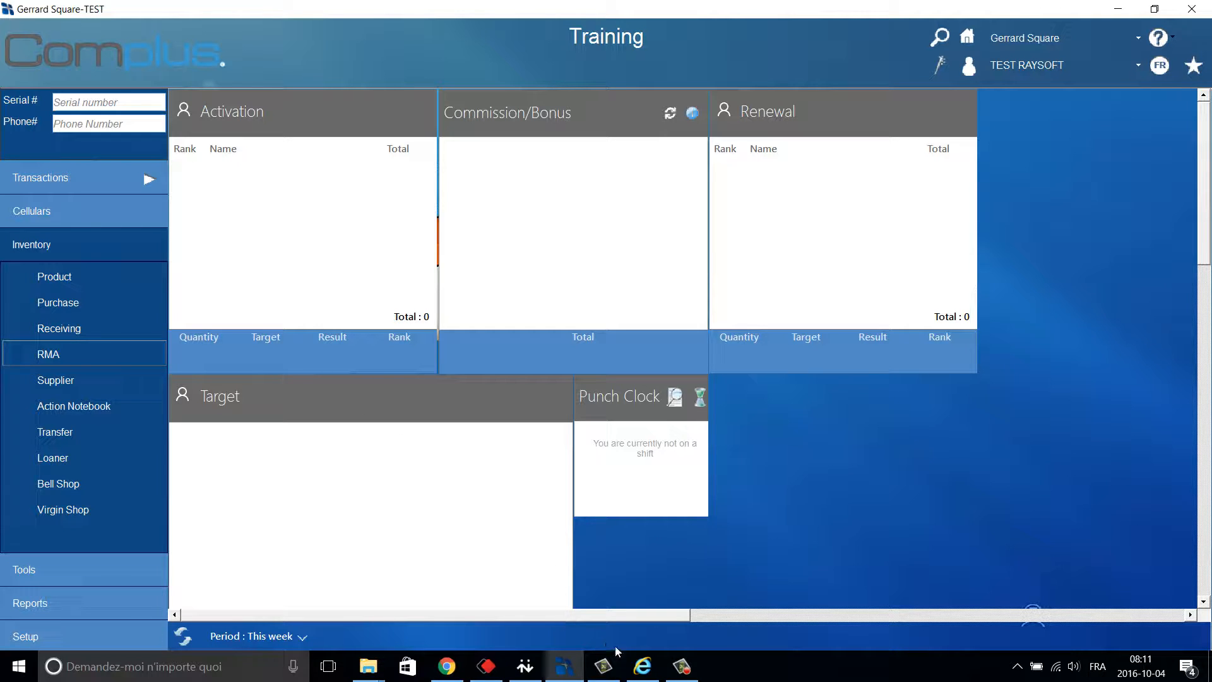
Bring the Internet Explorer page with the Bell order confirmation to the front.
{"action": "left_click", "coordinate": [639, 666]}
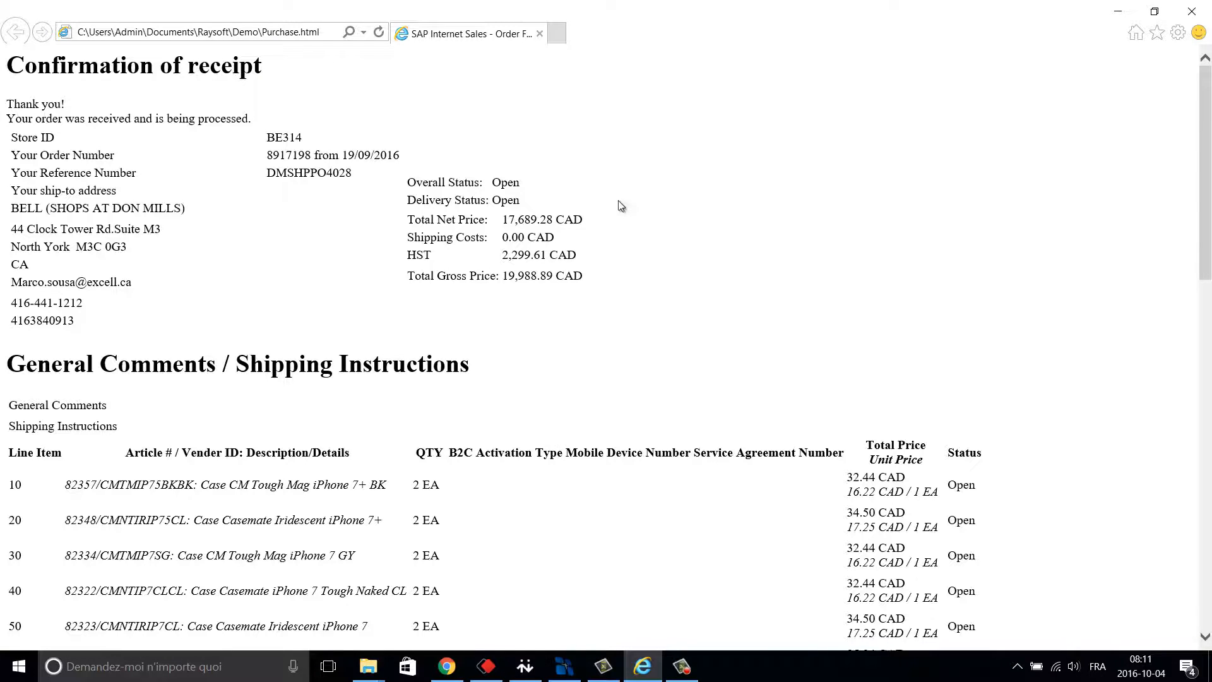
Send the Bell order confirmation to Complus via Integration to Complus, then return to Complus.
{"action": "right_click", "coordinate": [648, 112]}
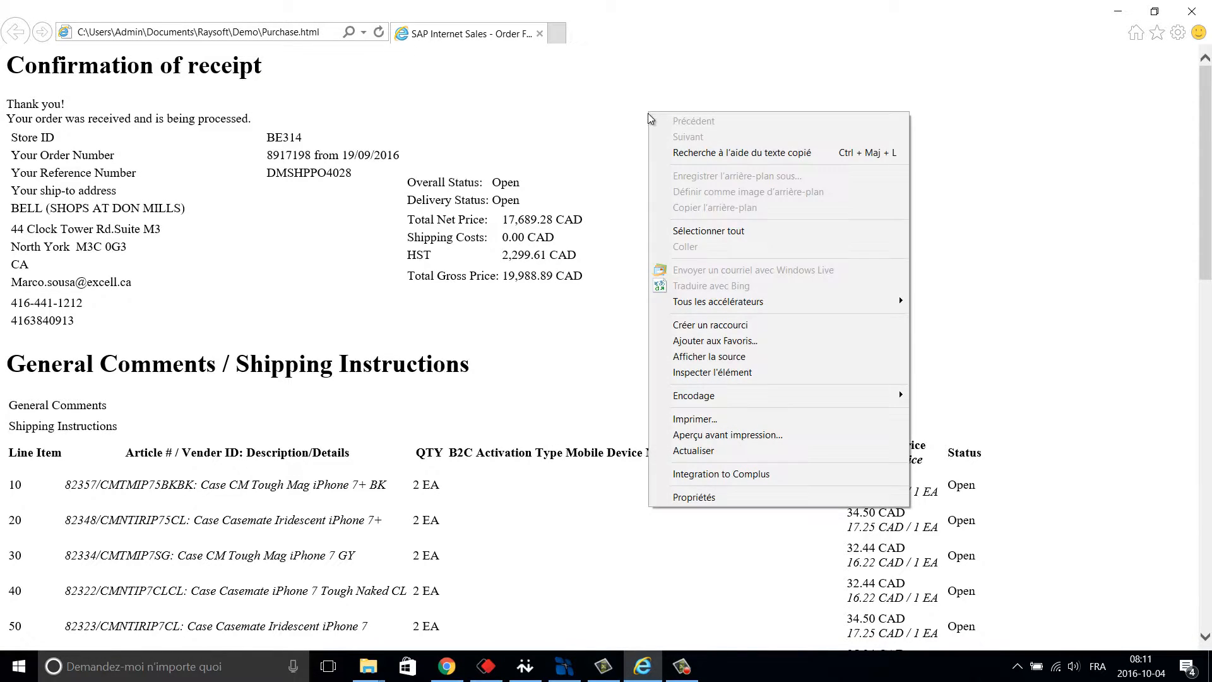
{"action": "left_click", "coordinate": [782, 474]}
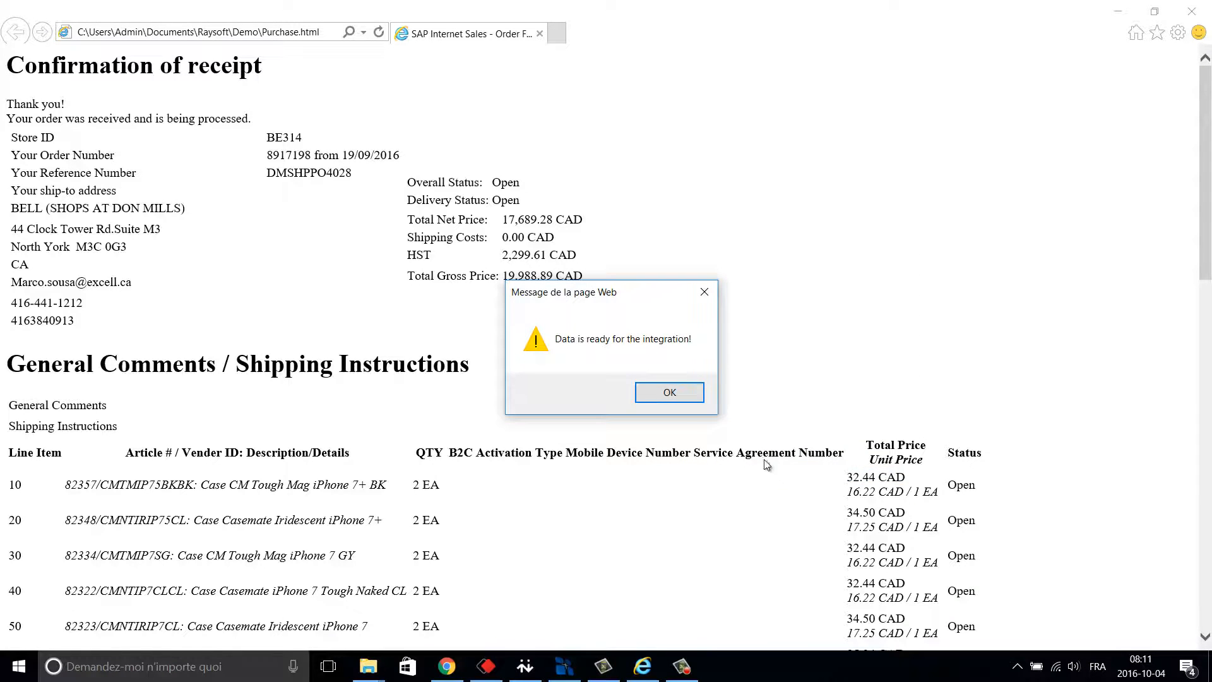
{"action": "left_click", "coordinate": [680, 397]}
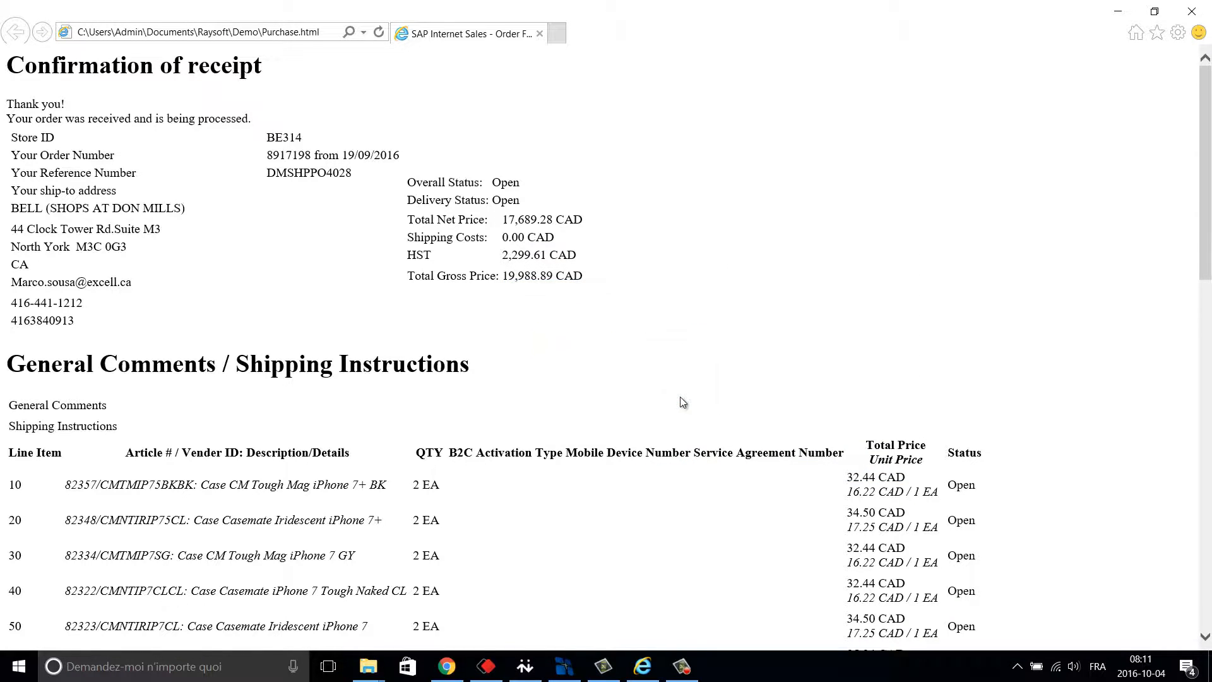
{"action": "left_click", "coordinate": [564, 665]}
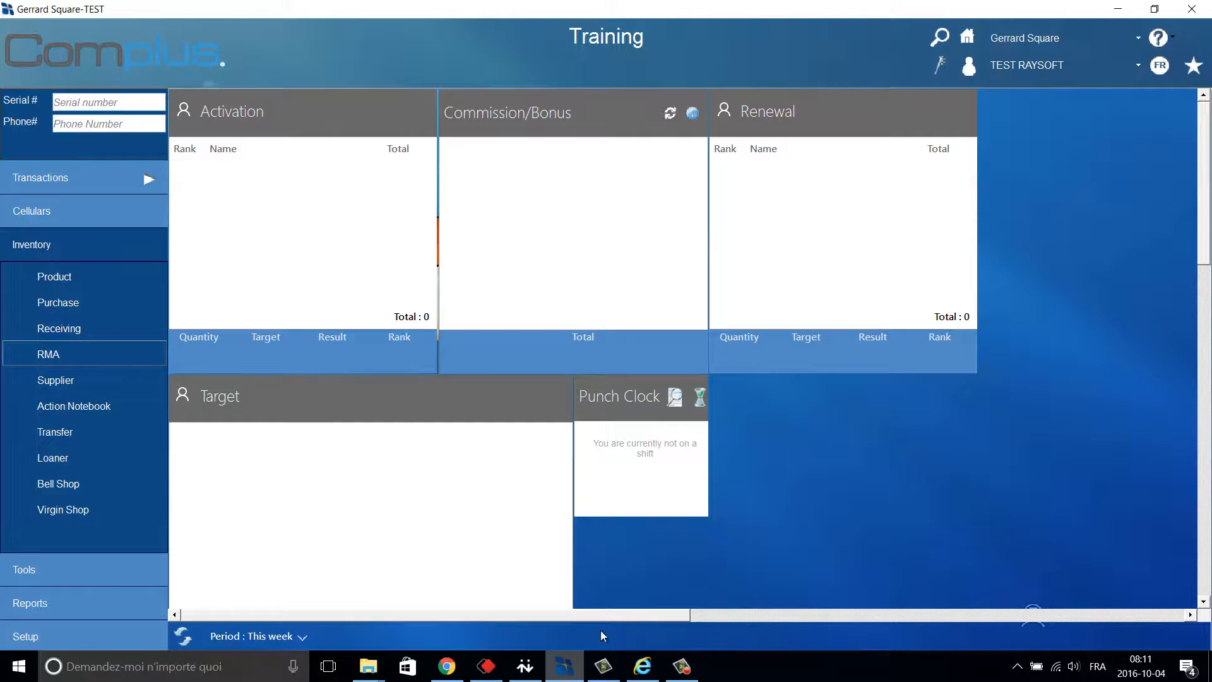
Import the Bell Distribution order as PO DMSHPPO4028, review its lines, and save it.
{"action": "left_click", "coordinate": [940, 66]}
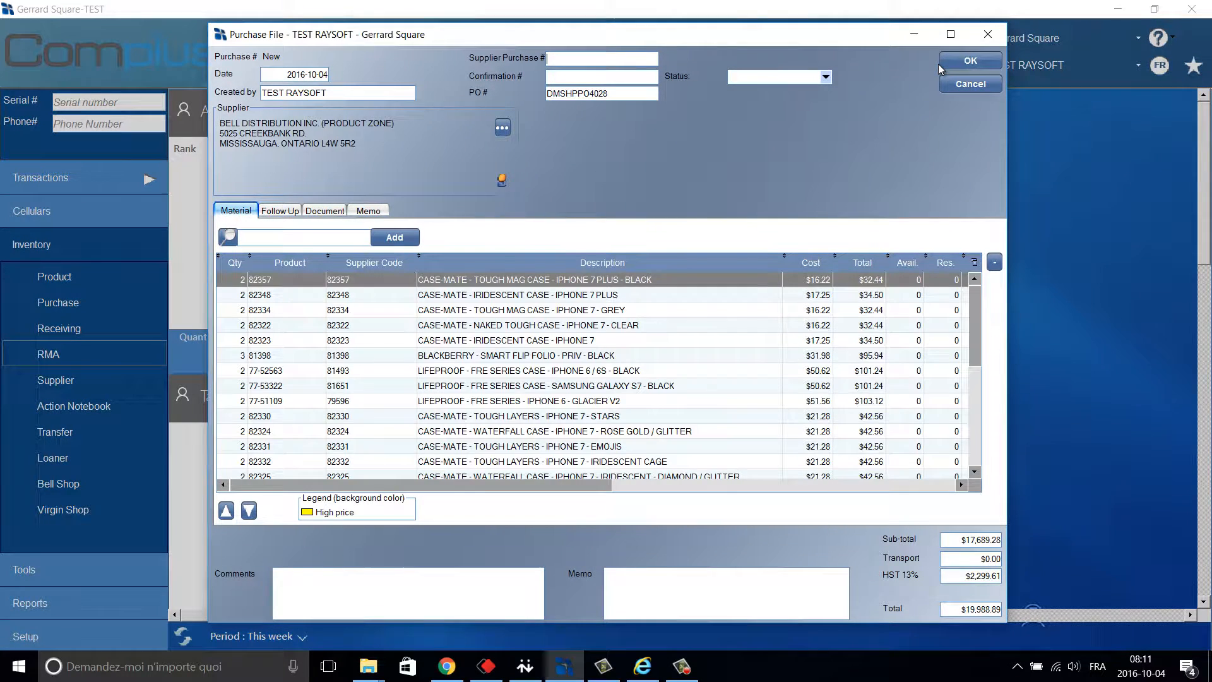
{"action": "left_click", "coordinate": [952, 36]}
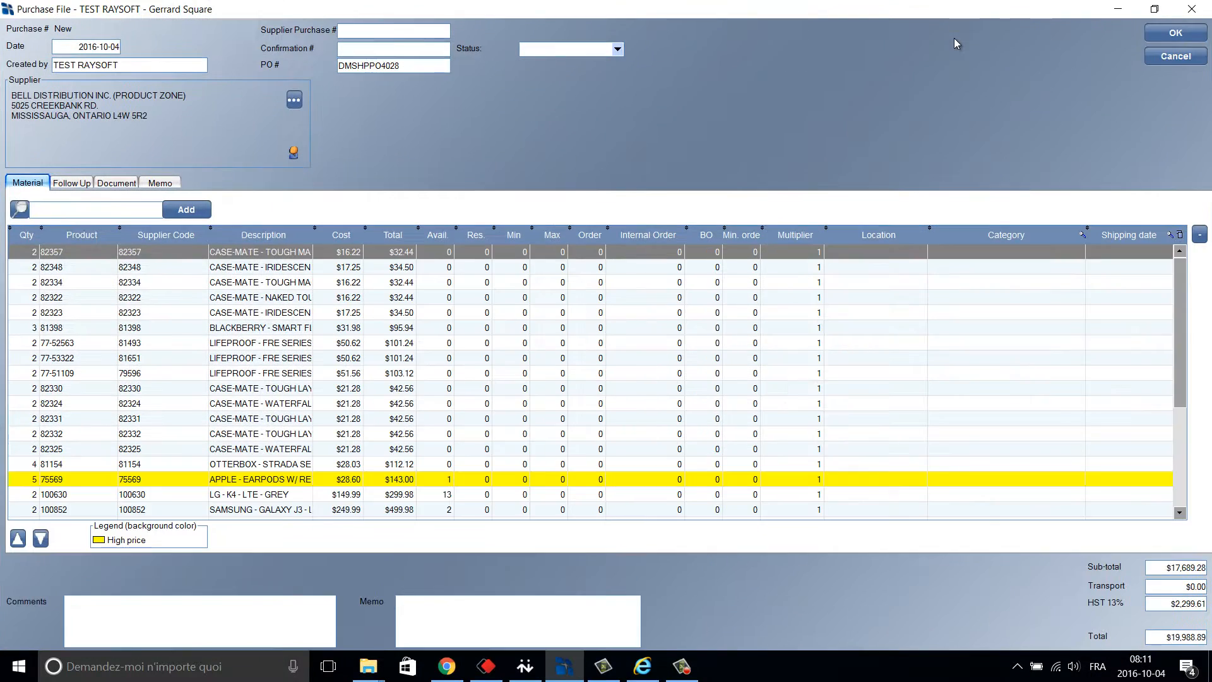
{"action": "left_click", "coordinate": [281, 420]}
{"action": "scroll", "coordinate": [279, 426], "scroll_direction": "down", "scroll_amount": 4}
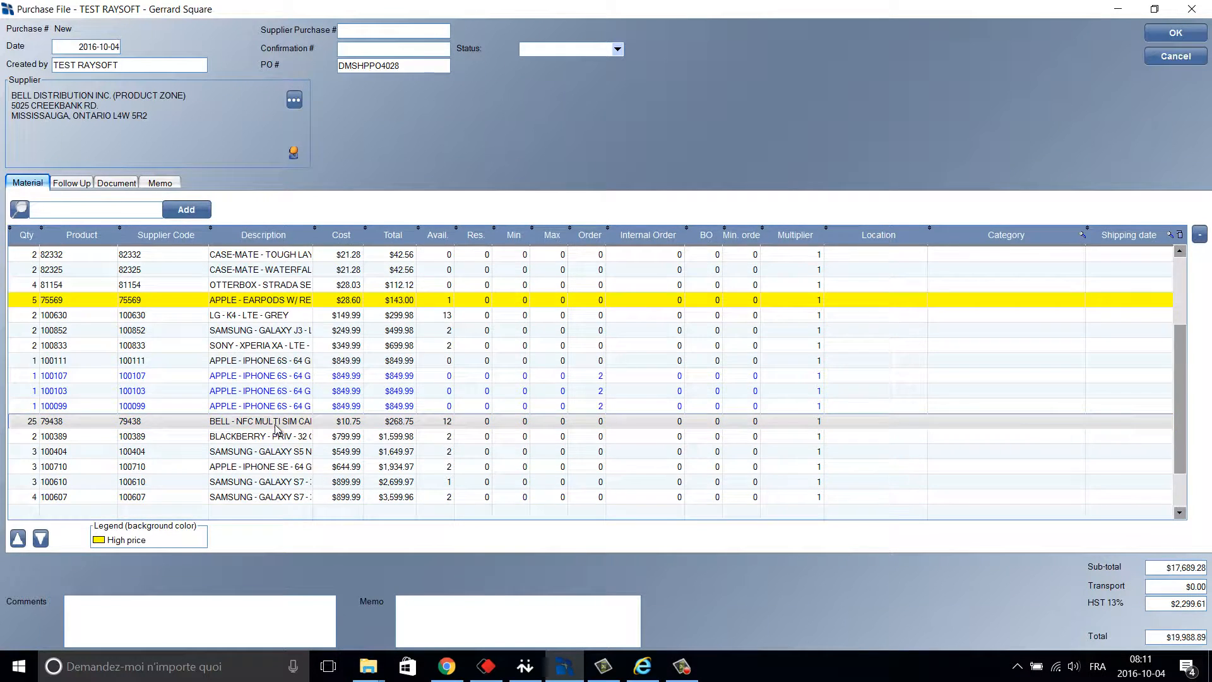
{"action": "scroll", "coordinate": [276, 427], "scroll_direction": "up", "scroll_amount": 4}
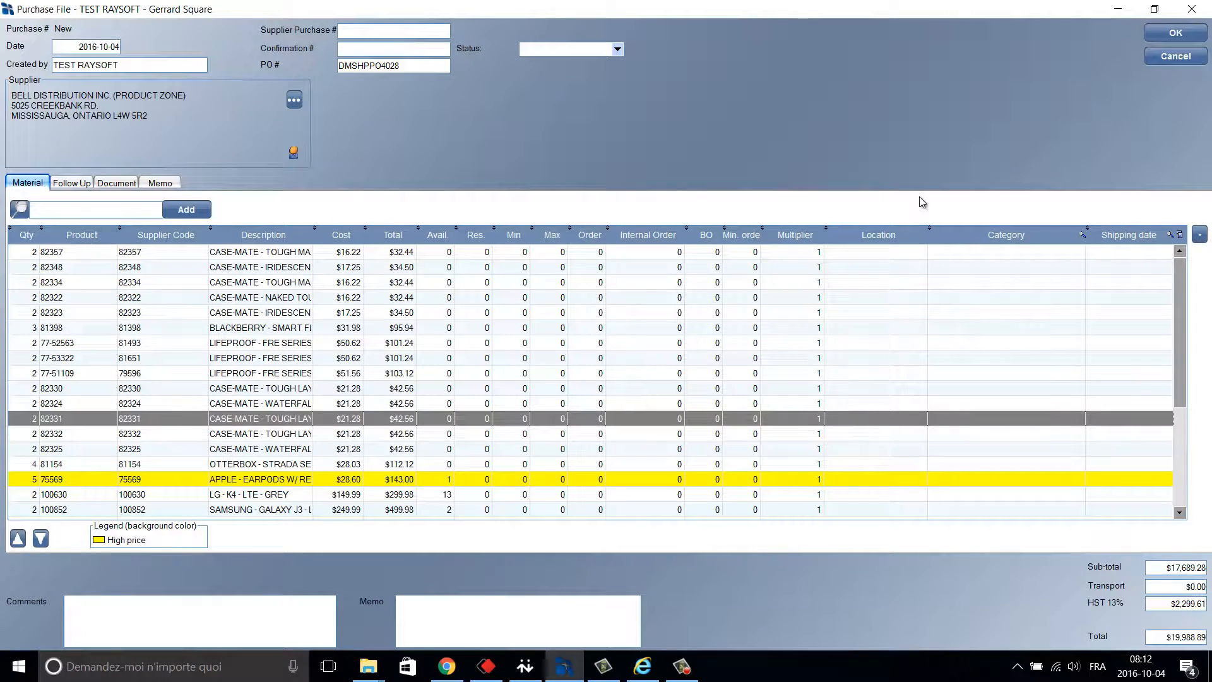
{"action": "left_click", "coordinate": [1165, 39]}
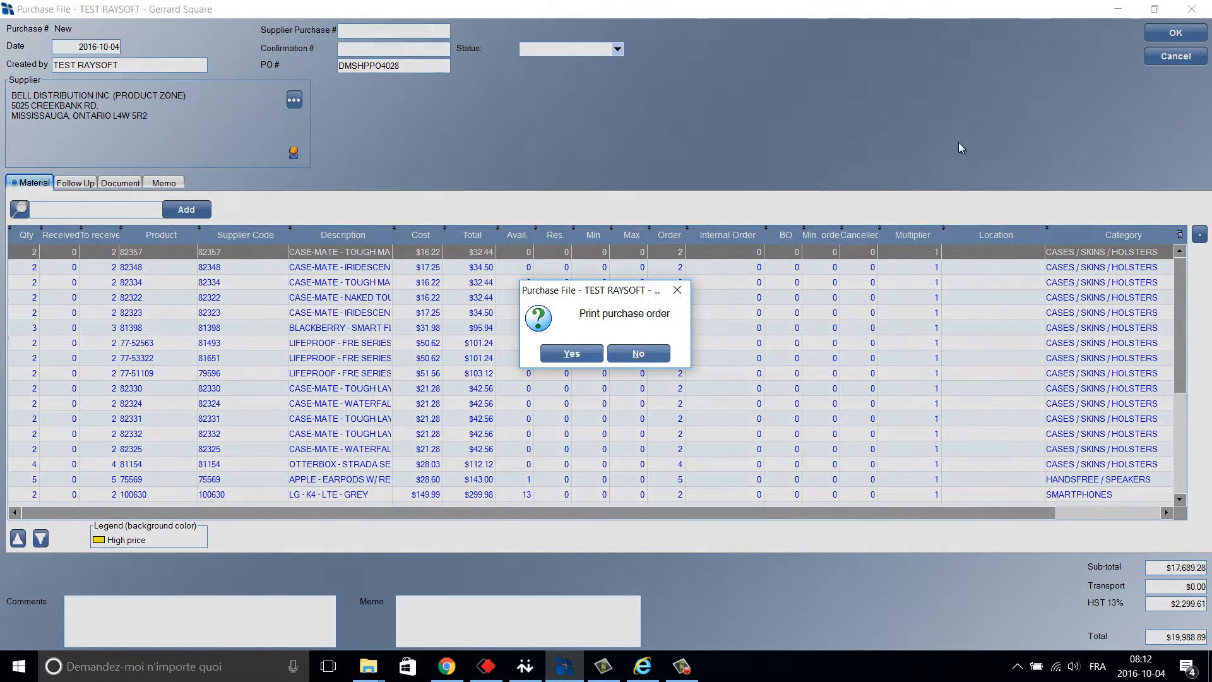
Close the Print purchase order prompt without printing.
{"action": "left_click", "coordinate": [677, 290]}
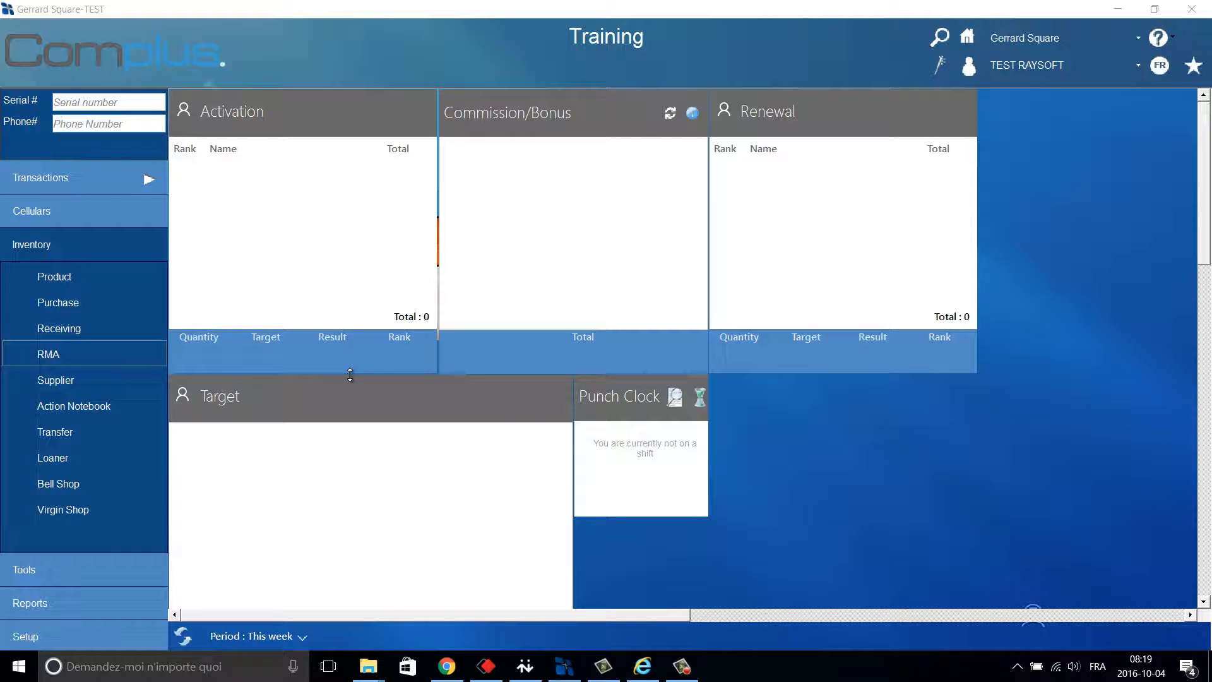
Create a new receiving file from Bell Distribution purchase 4100.
{"action": "left_click", "coordinate": [112, 331]}
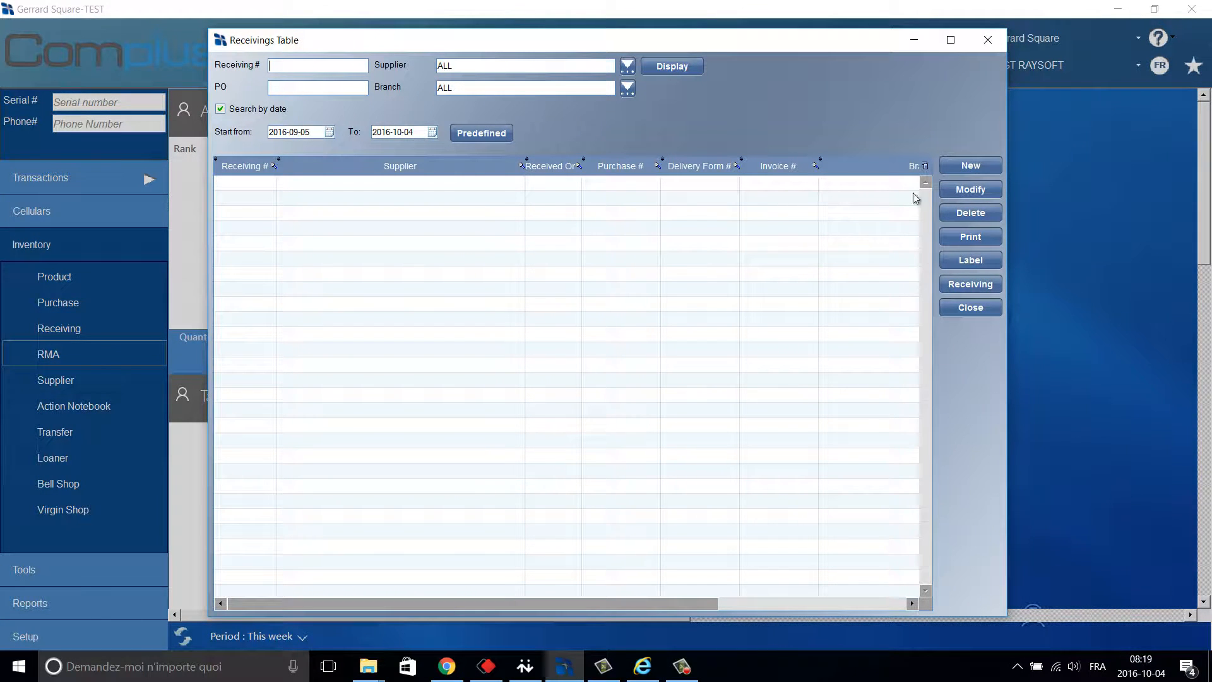
{"action": "left_click", "coordinate": [973, 167]}
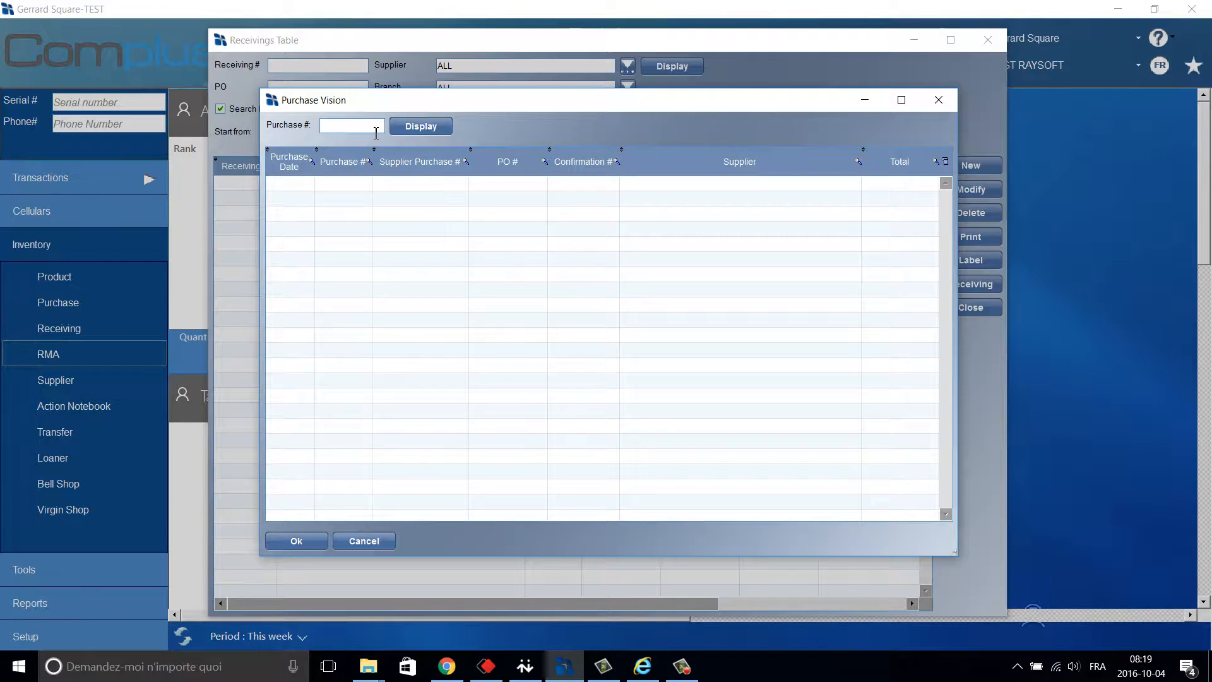
{"action": "left_click", "coordinate": [415, 130]}
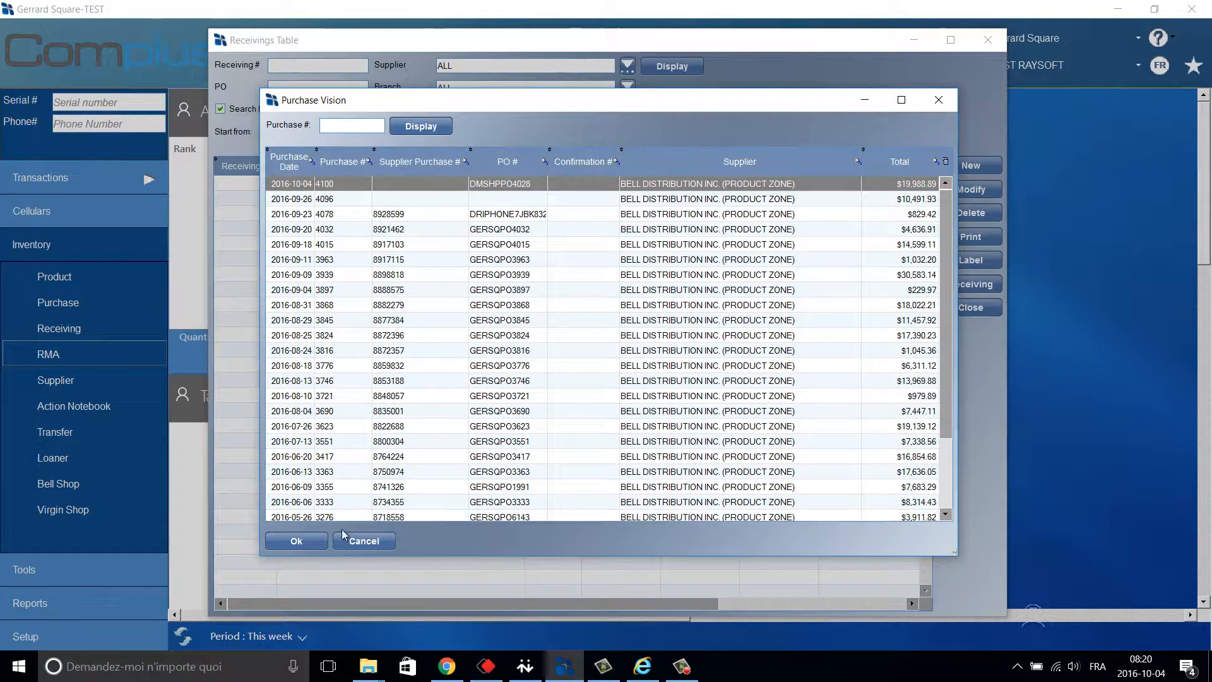
{"action": "left_click", "coordinate": [304, 544]}
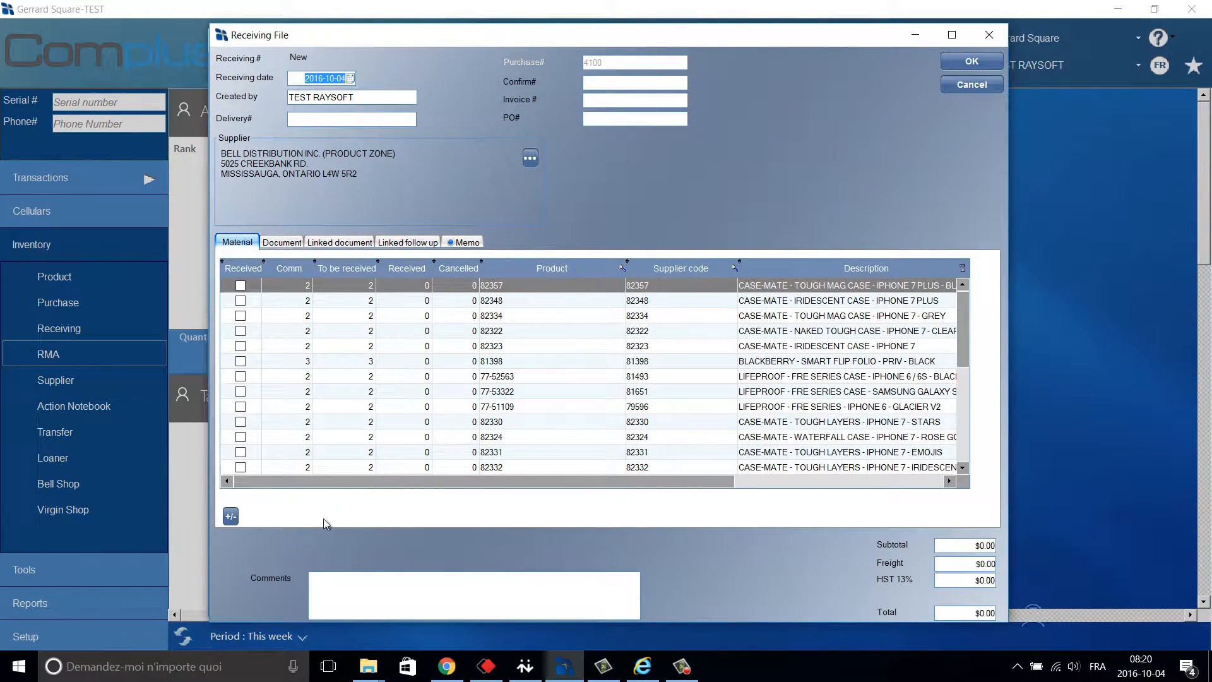
Mark item 82357 fully received, 82348 with 1 received, and 82334 with 2 cancelled.
{"action": "left_click", "coordinate": [952, 36]}
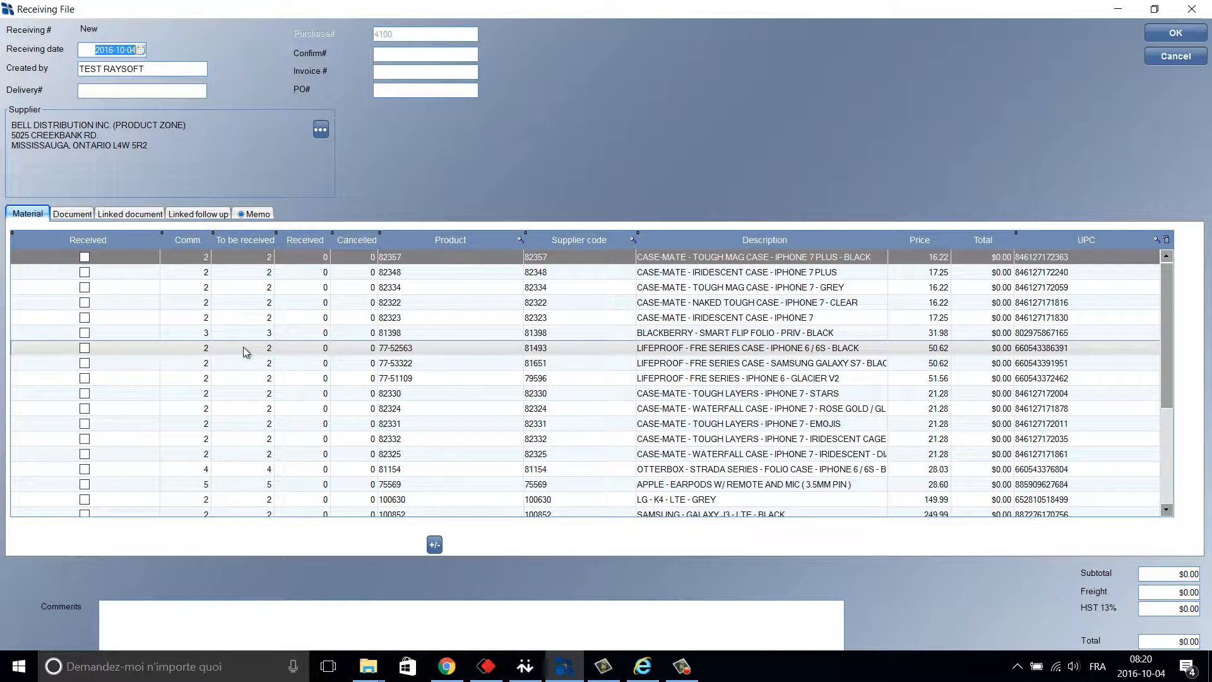
{"action": "left_click", "coordinate": [85, 257]}
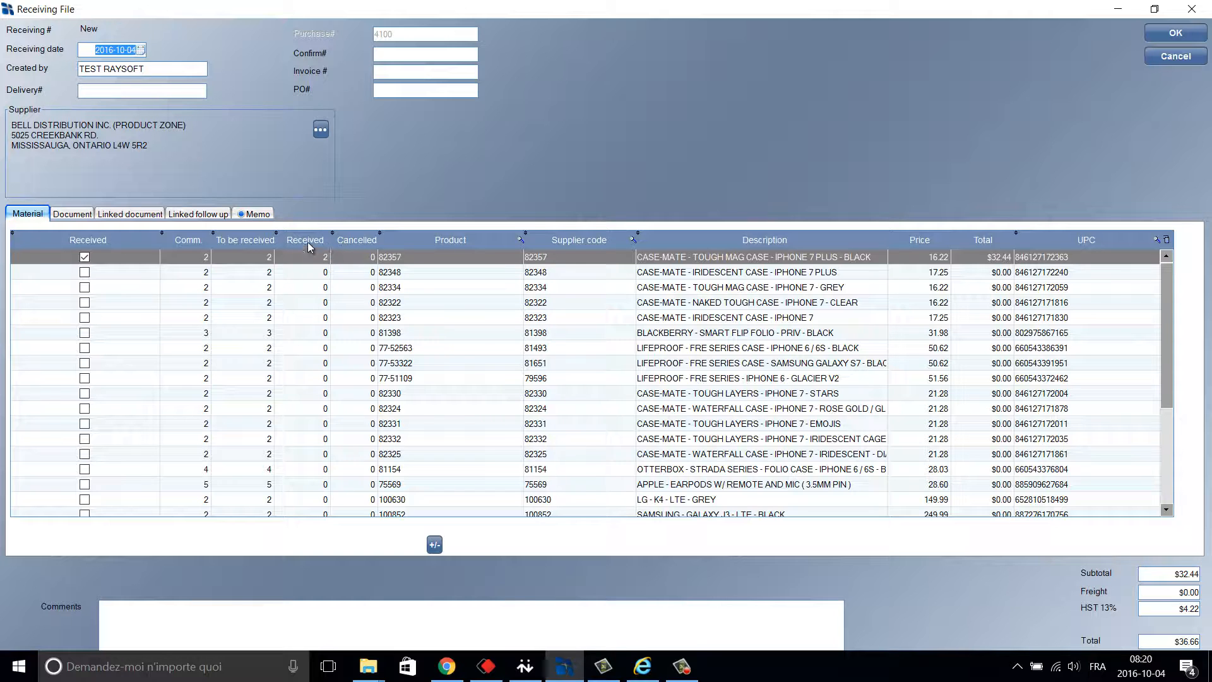
{"action": "left_click", "coordinate": [323, 273]}
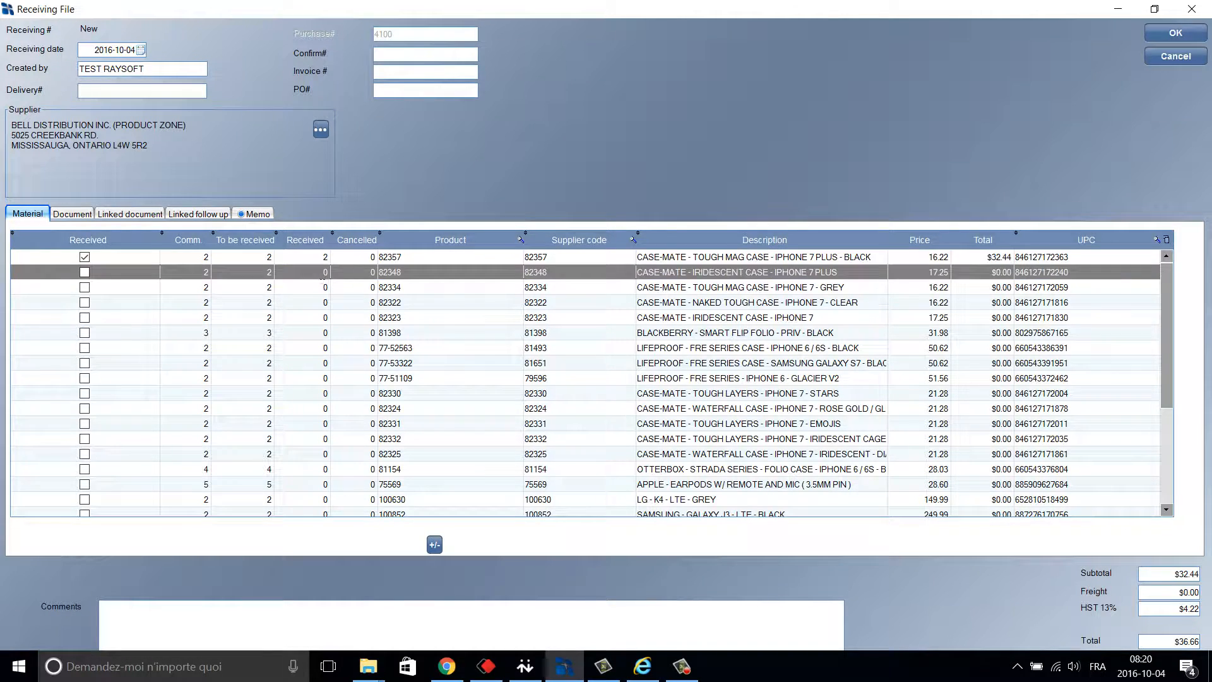
{"action": "type", "text": "1"}
{"action": "key", "text": "Return"}
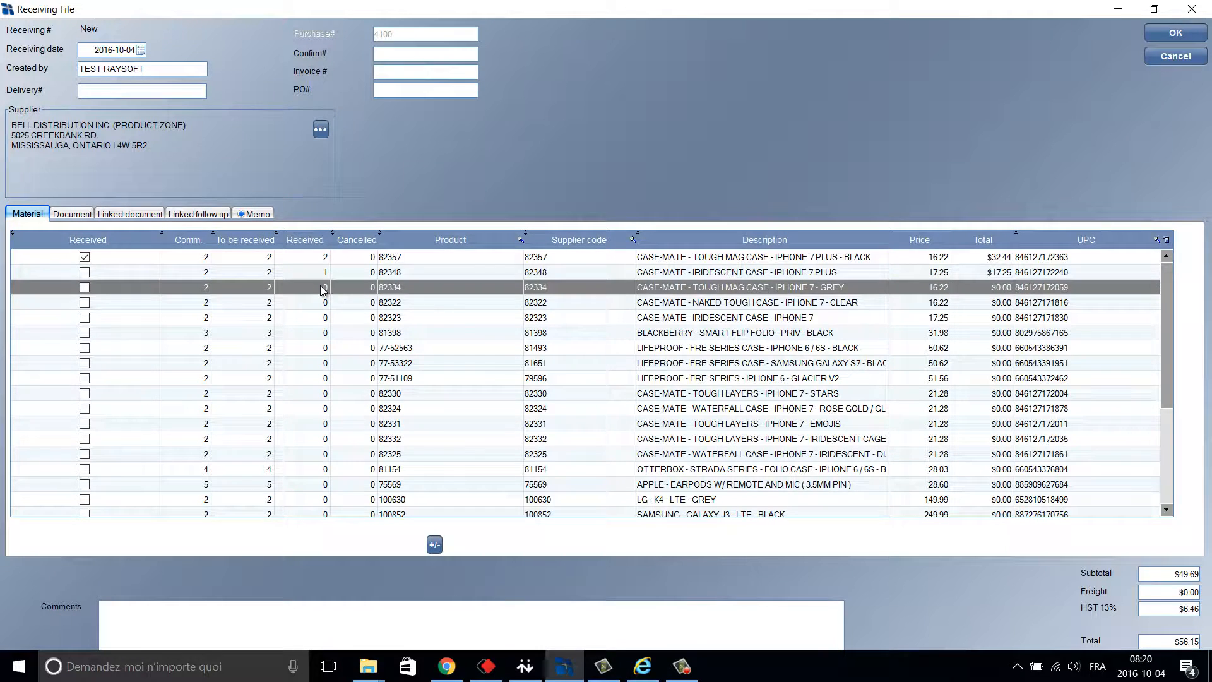
{"action": "left_click", "coordinate": [361, 288]}
{"action": "type", "text": "2"}
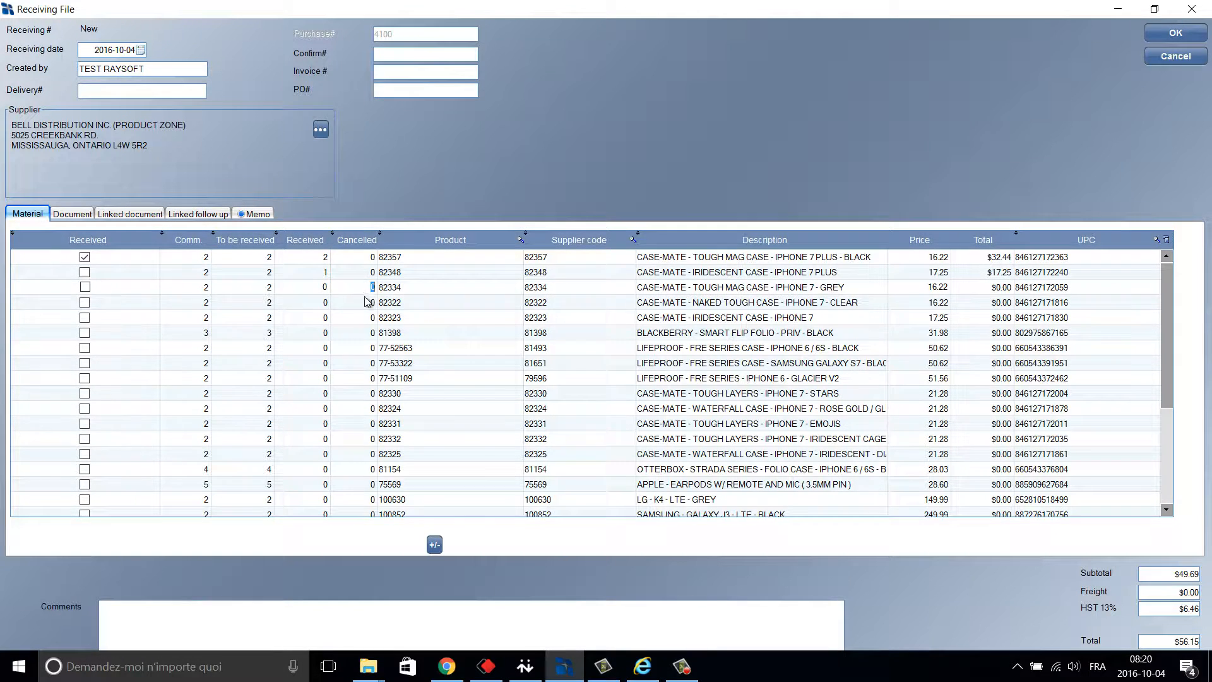
{"action": "key", "text": "Return"}
Mark all 3 iPhone SE 100710 units as received.
{"action": "left_click", "coordinate": [365, 303]}
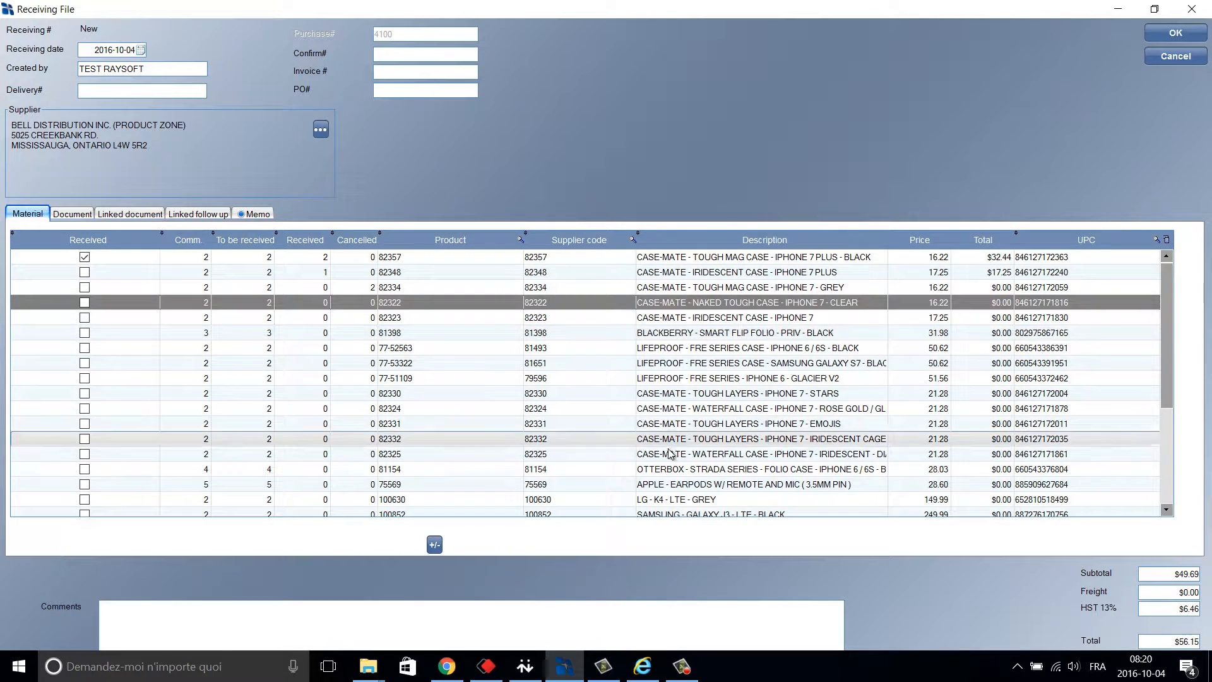
{"action": "scroll", "coordinate": [678, 457], "scroll_direction": "down", "scroll_amount": 4}
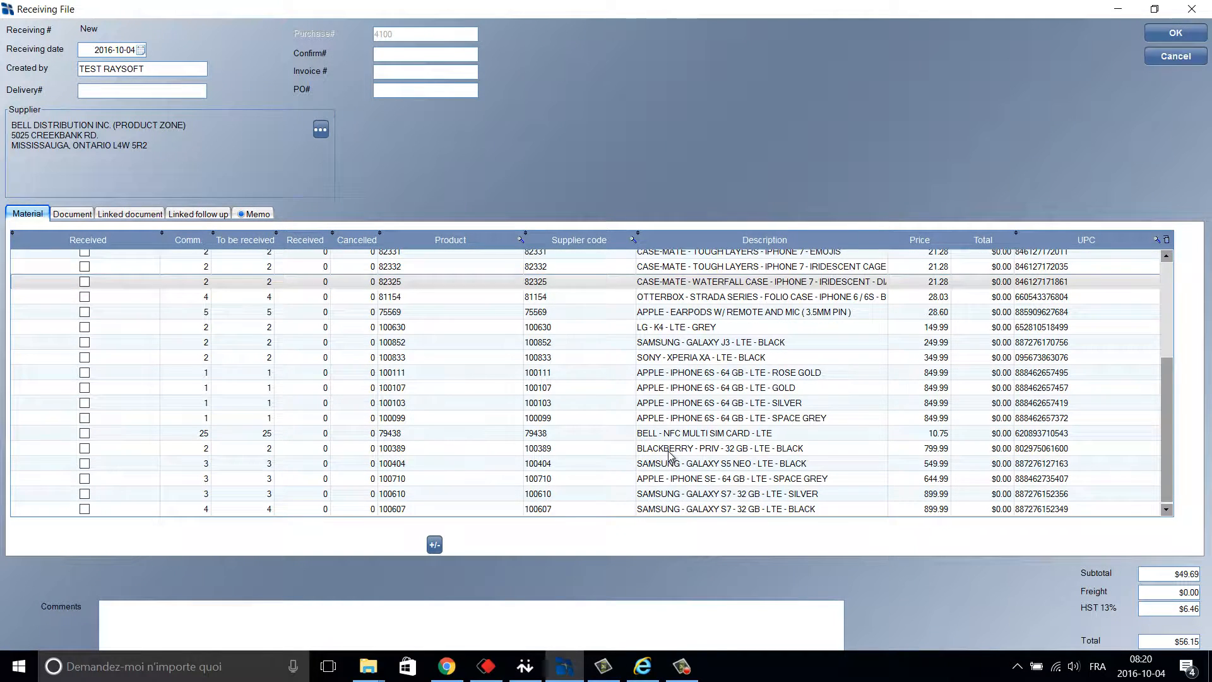
{"action": "left_click", "coordinate": [704, 485]}
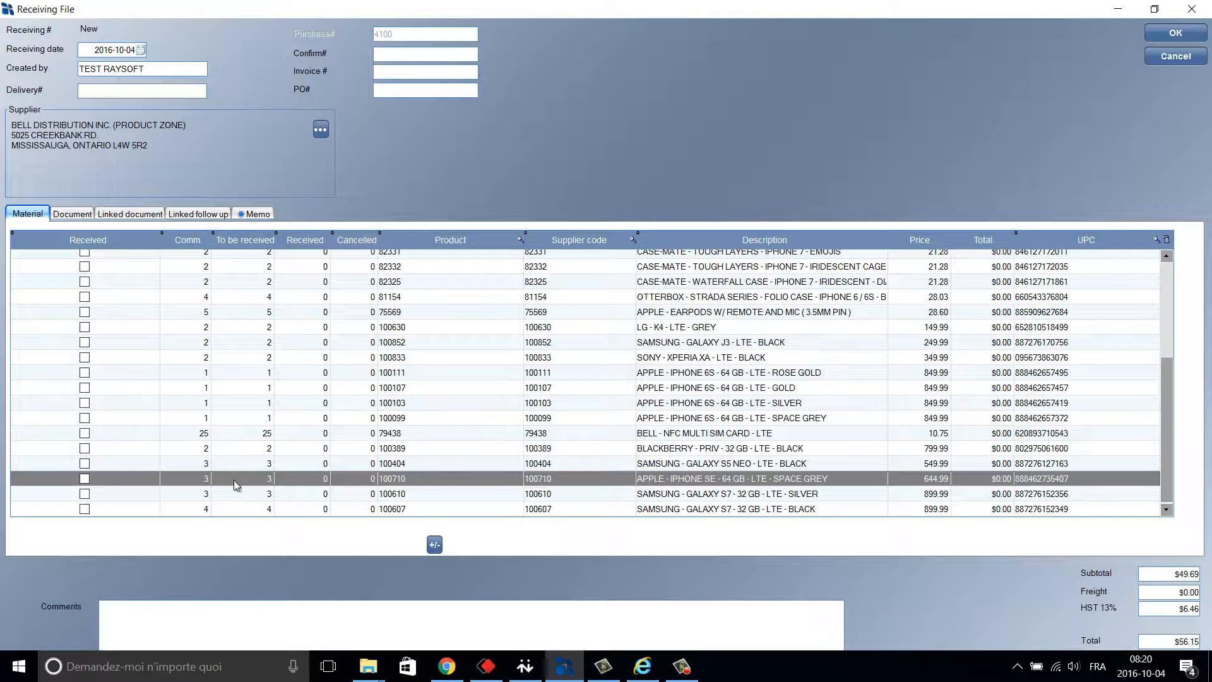
{"action": "left_click", "coordinate": [85, 479]}
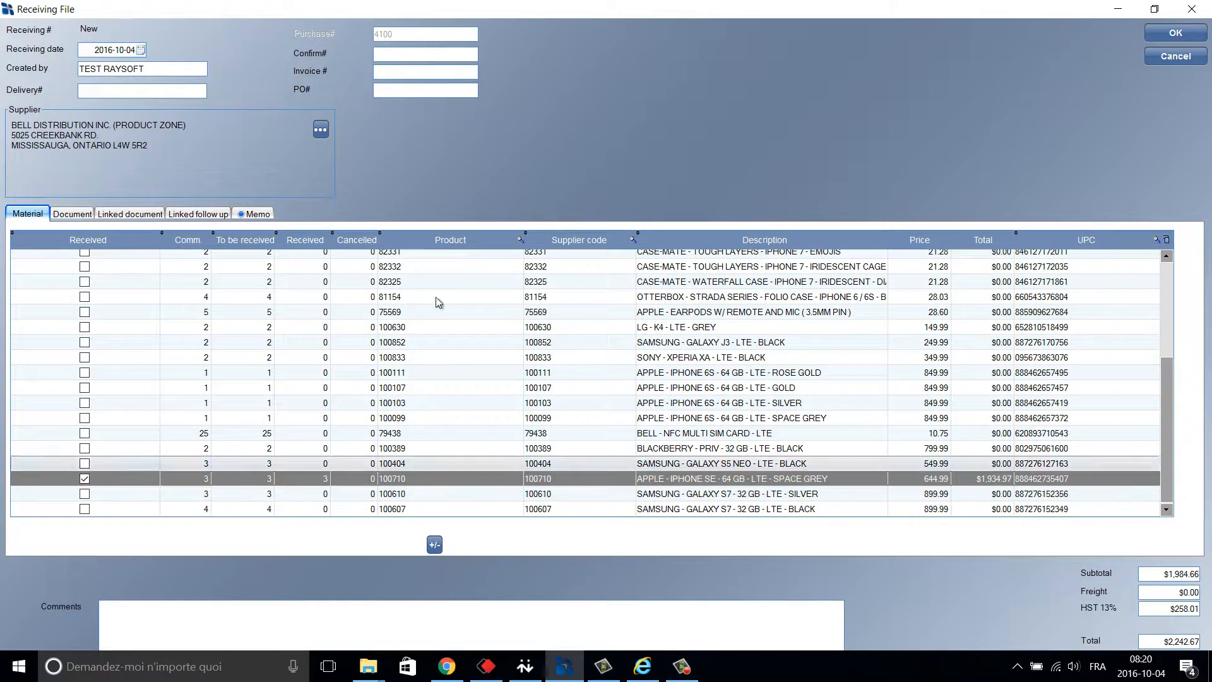
Enter delivery number 34634663 and save the receiving.
{"action": "left_click", "coordinate": [101, 92]}
{"action": "type", "text": "34634663"}
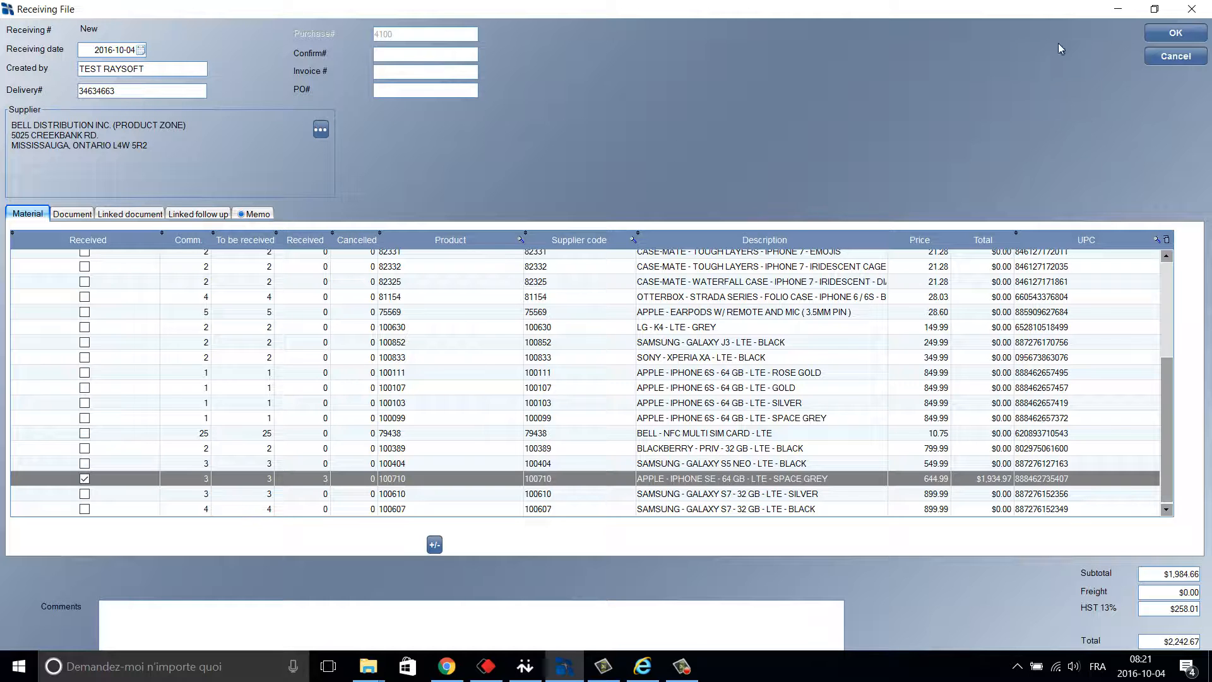
{"action": "left_click", "coordinate": [1170, 35]}
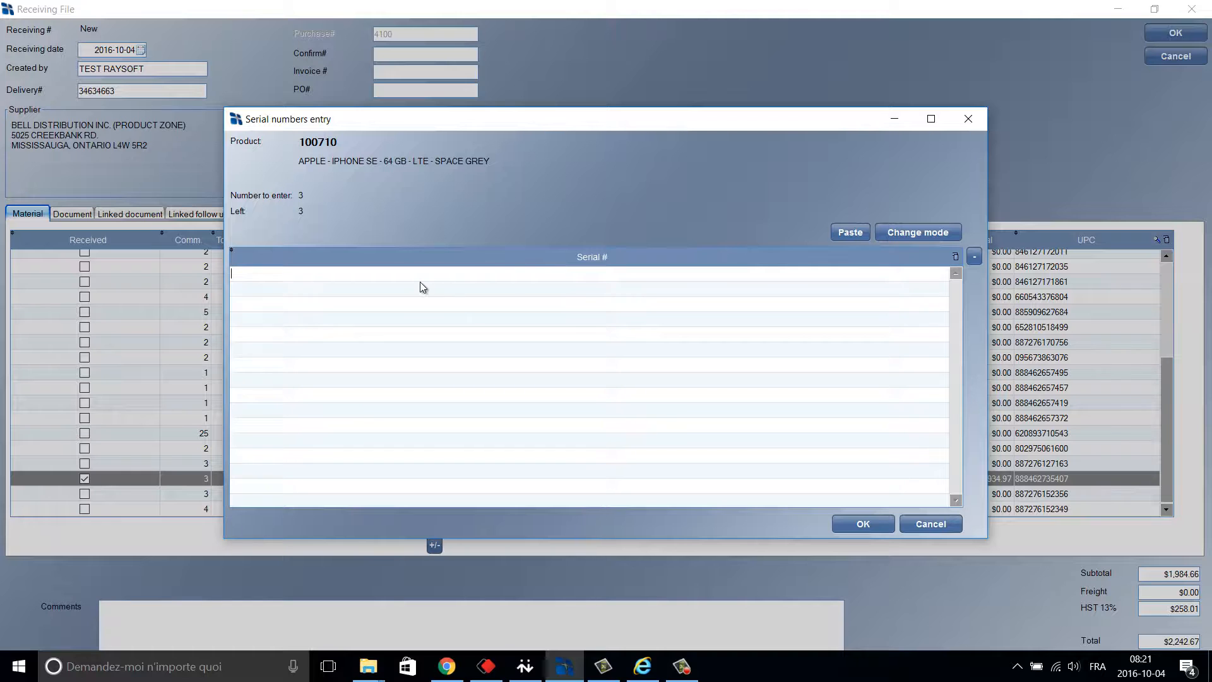
{"action": "type", "text": "4575474747"}
{"action": "key", "text": "Return"}
{"action": "type", "text": "67967996697"}
{"action": "key", "text": "Return"}
{"action": "type", "text": "78078078087"}
{"action": "key", "text": "Return"}
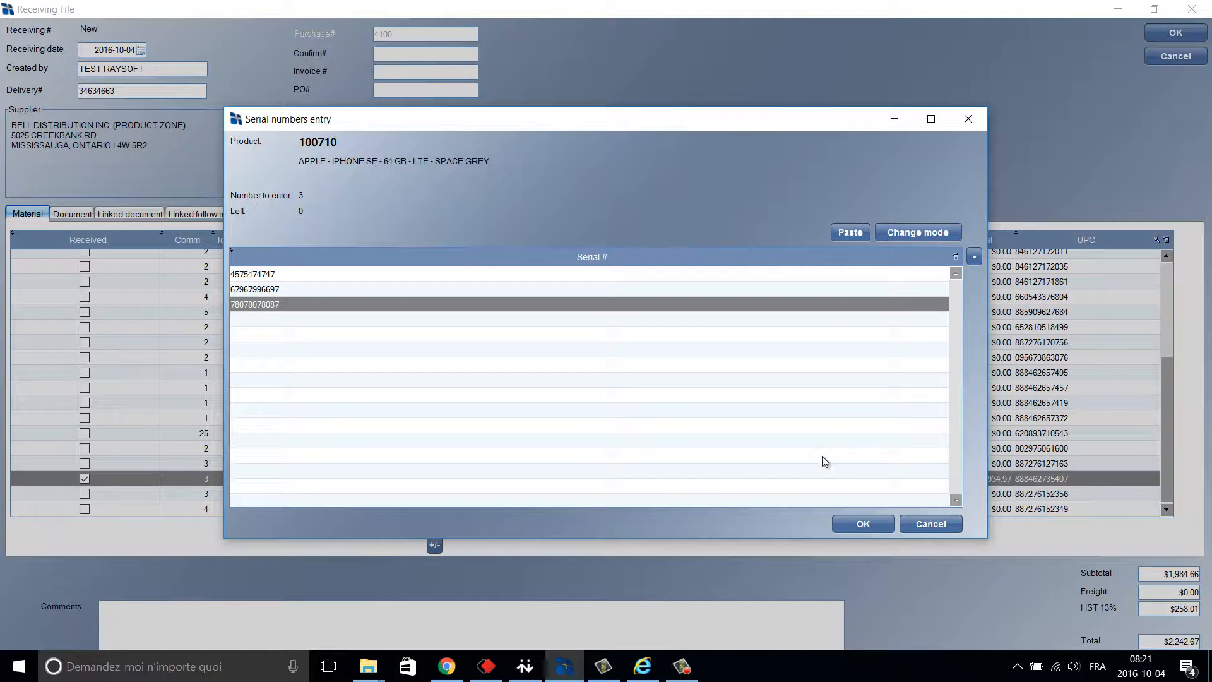
{"action": "left_click", "coordinate": [863, 524]}
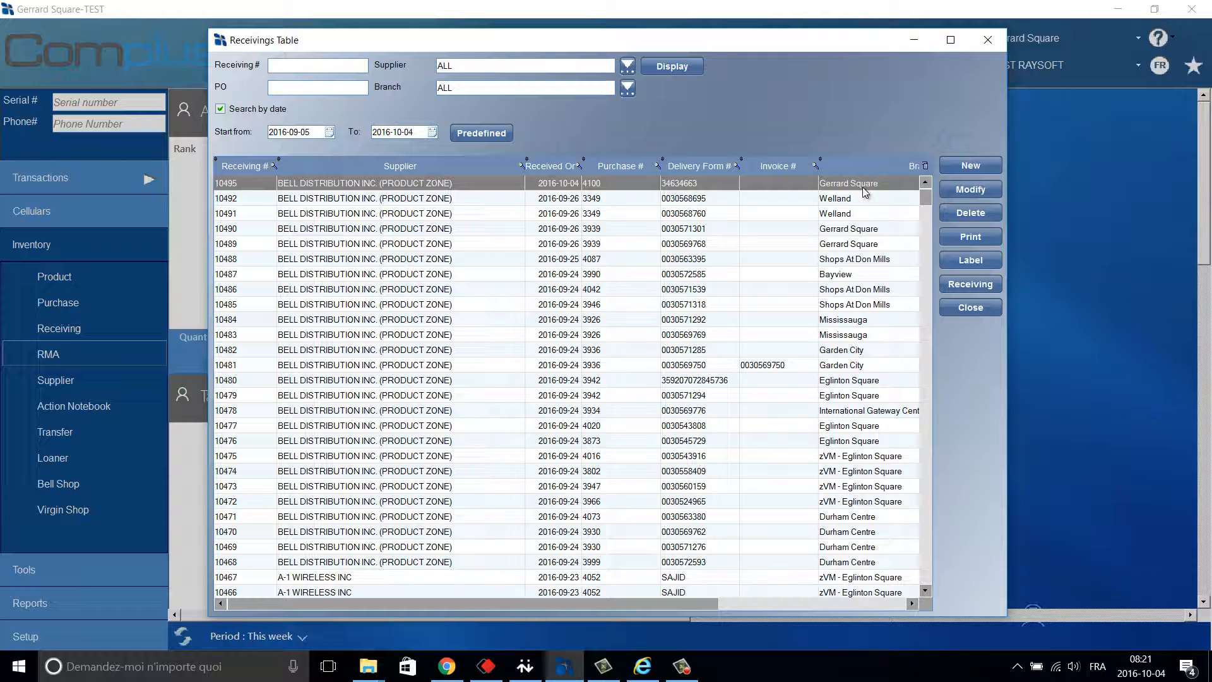
Start a second receiving from purchase 4100, enlarge it, and confirm it with OK.
{"action": "left_click", "coordinate": [972, 166]}
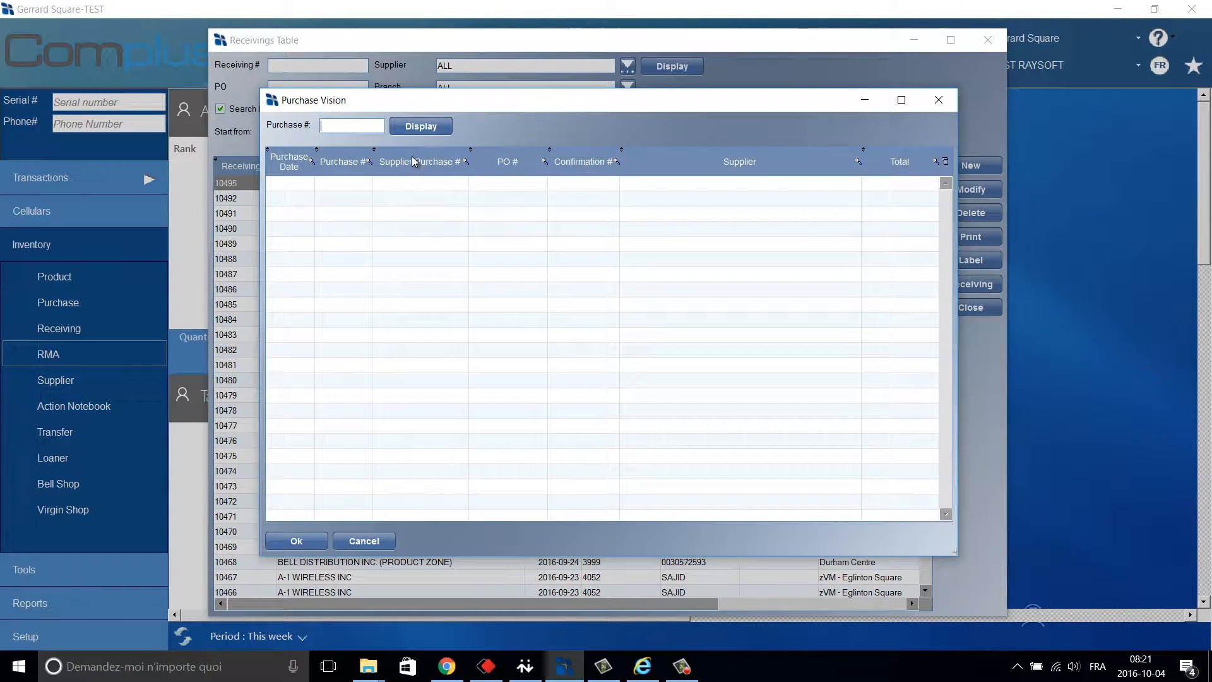
{"action": "left_click", "coordinate": [408, 127]}
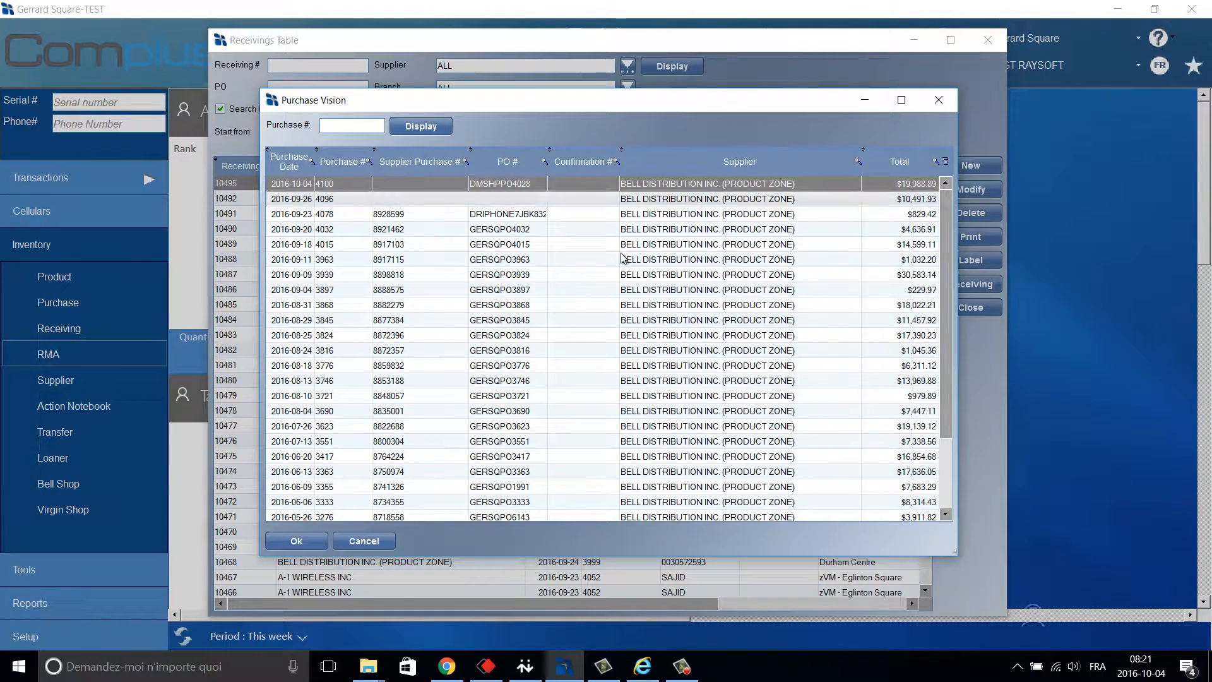
{"action": "left_click", "coordinate": [300, 541]}
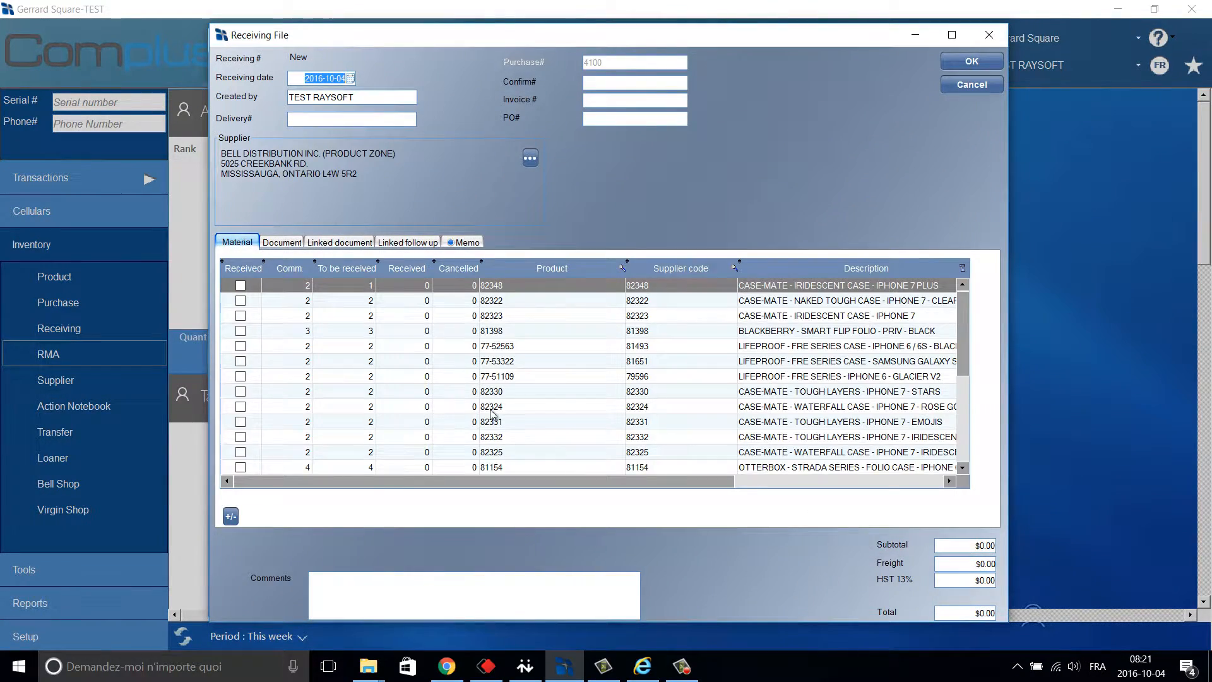
{"action": "left_click", "coordinate": [958, 37]}
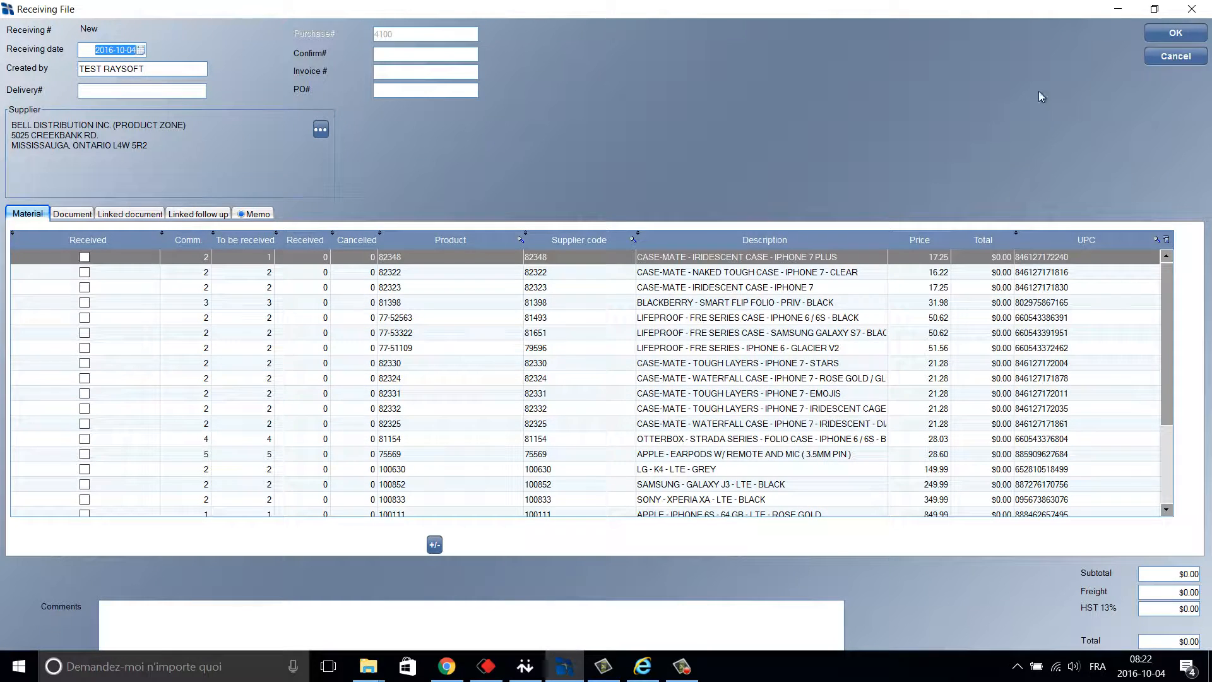
{"action": "left_click", "coordinate": [1175, 34]}
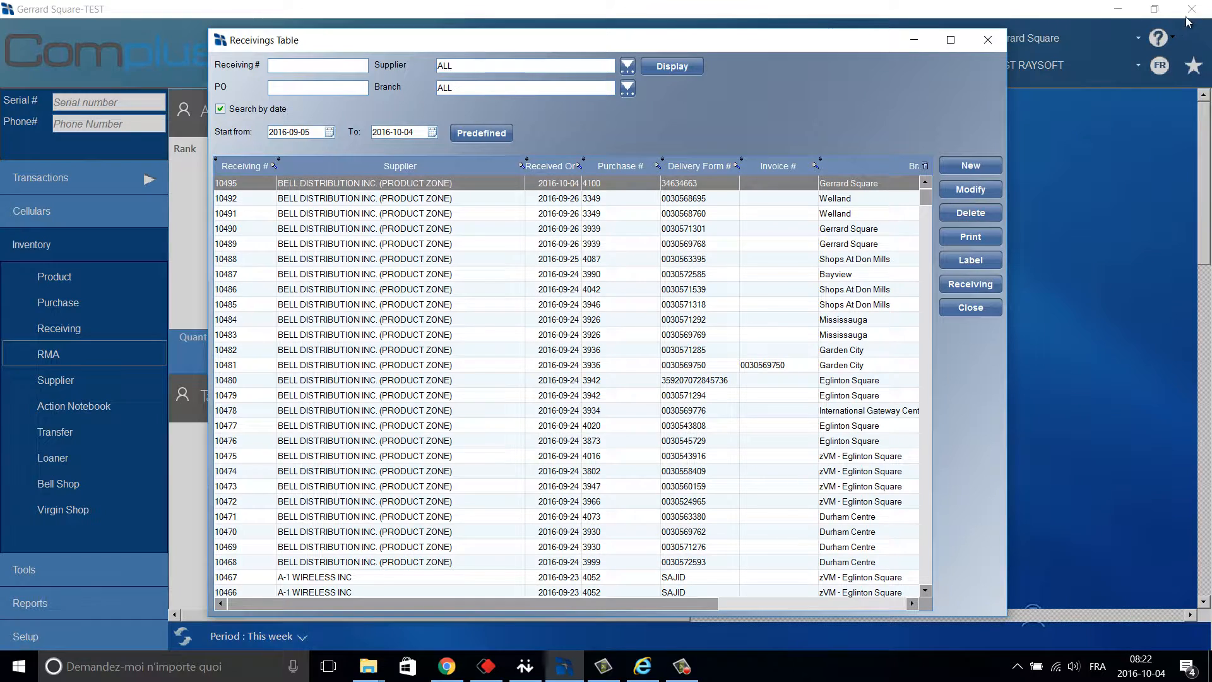
Close the receivings table and open the product table in full screen.
{"action": "left_click", "coordinate": [987, 41]}
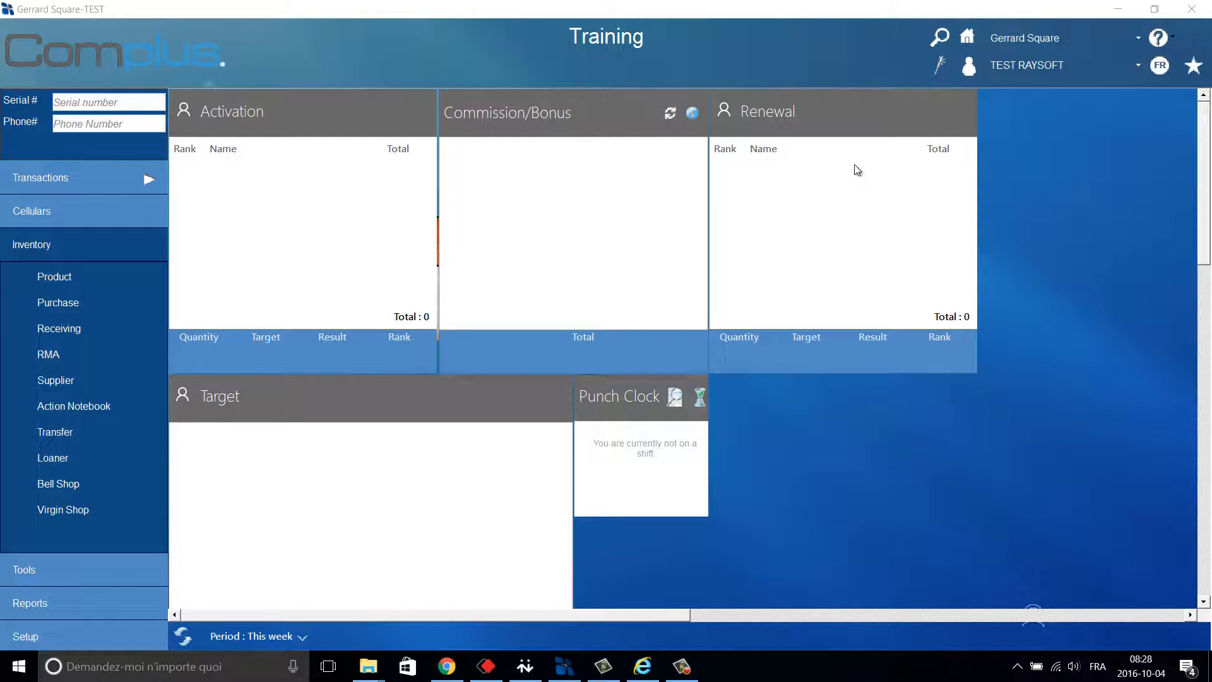
{"action": "left_click", "coordinate": [84, 277]}
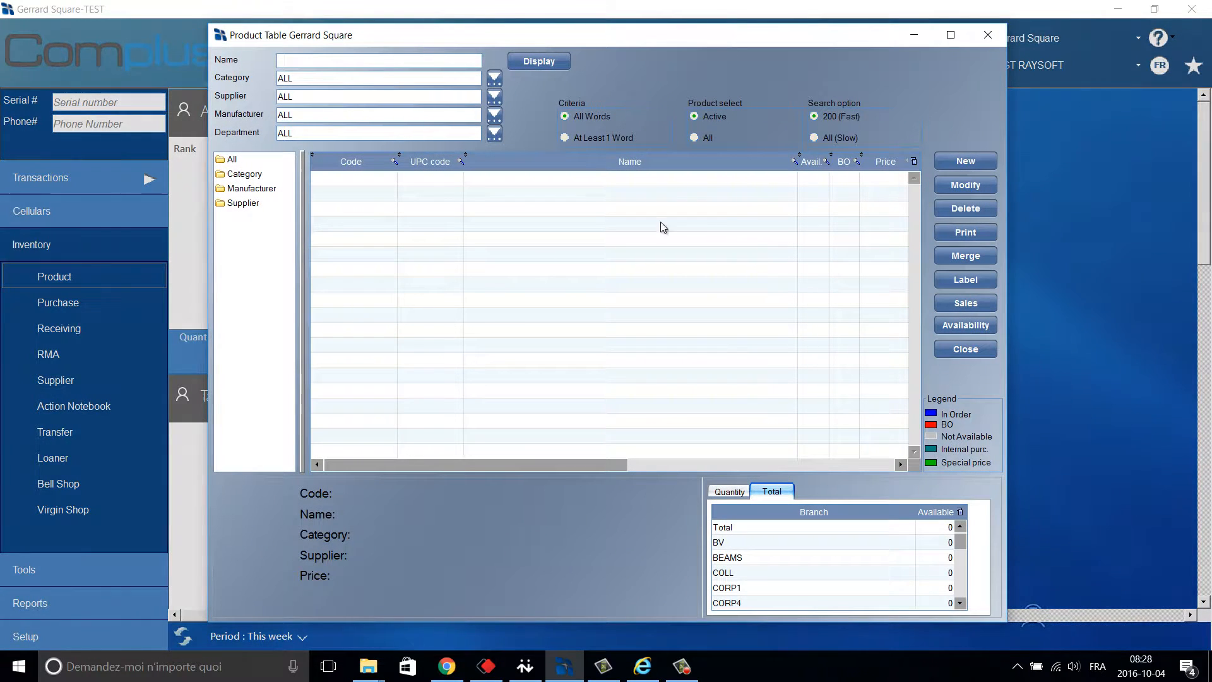
{"action": "left_click", "coordinate": [952, 36]}
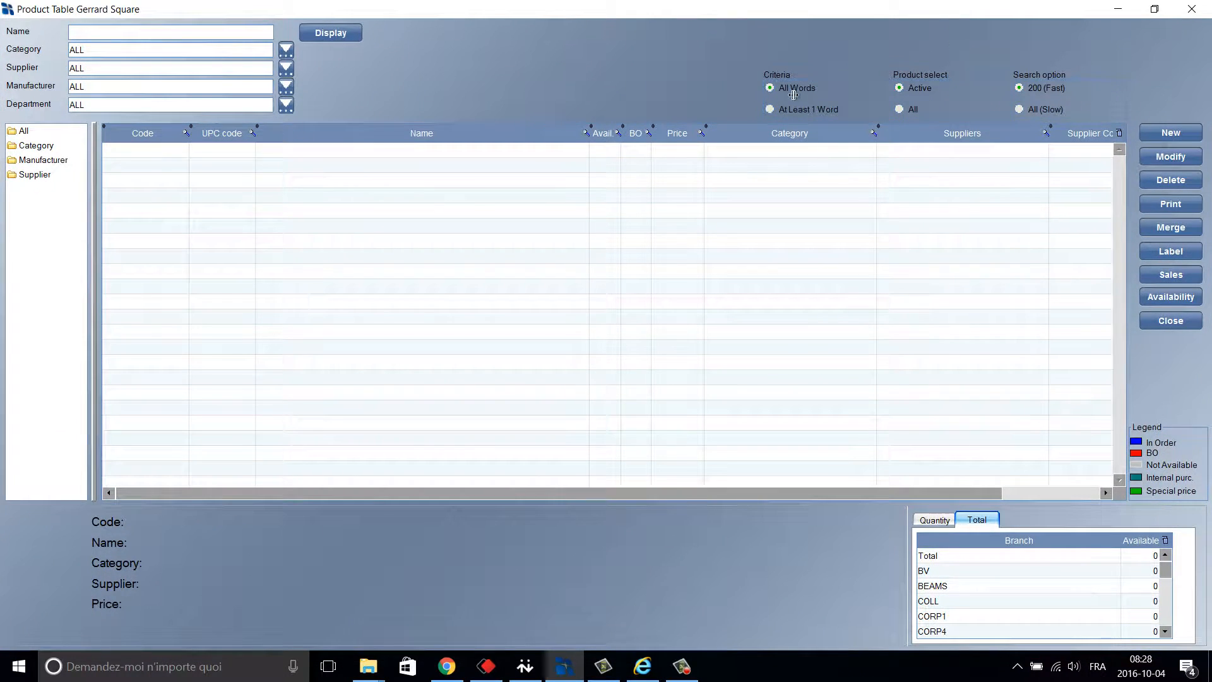
List products whose name matches IPHONE and widen the folder tree panel.
{"action": "left_click", "coordinate": [107, 30]}
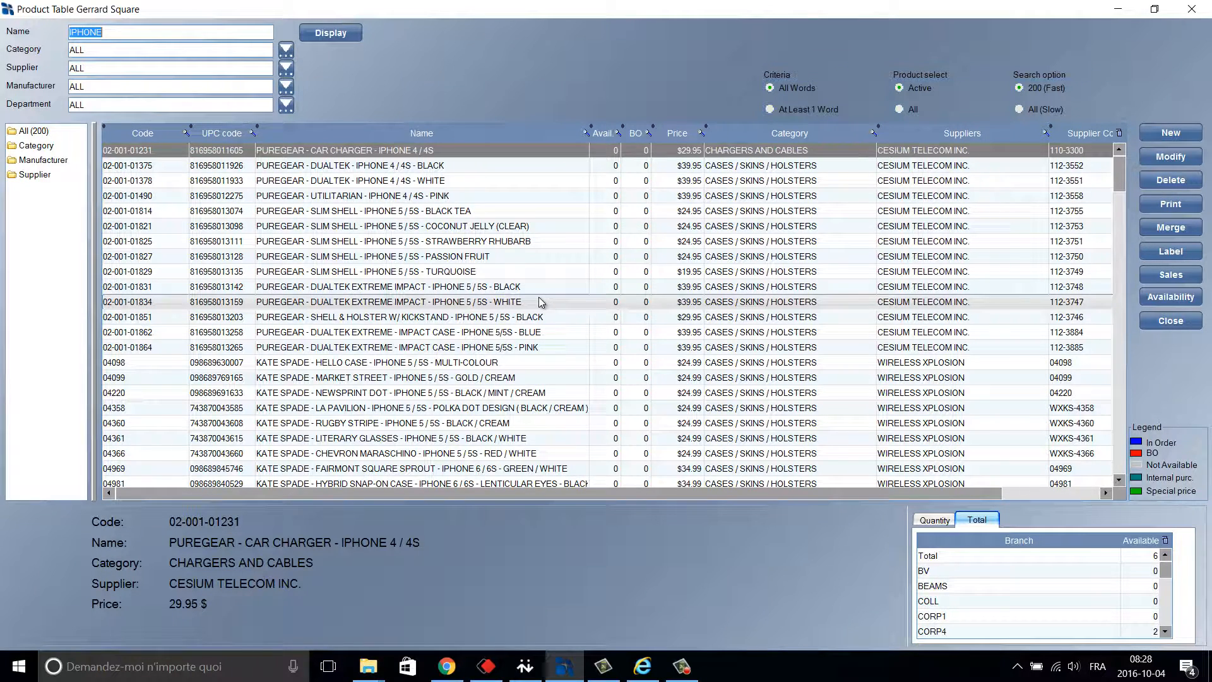
{"action": "left_click", "coordinate": [286, 51]}
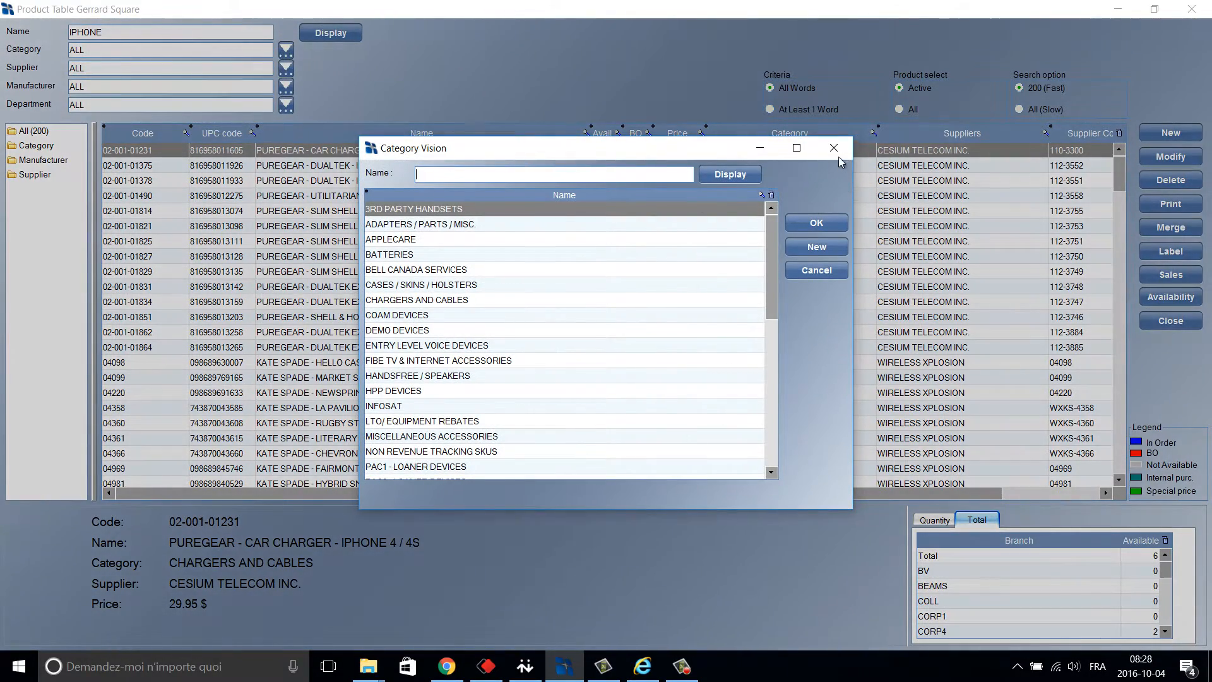
{"action": "left_click", "coordinate": [836, 153]}
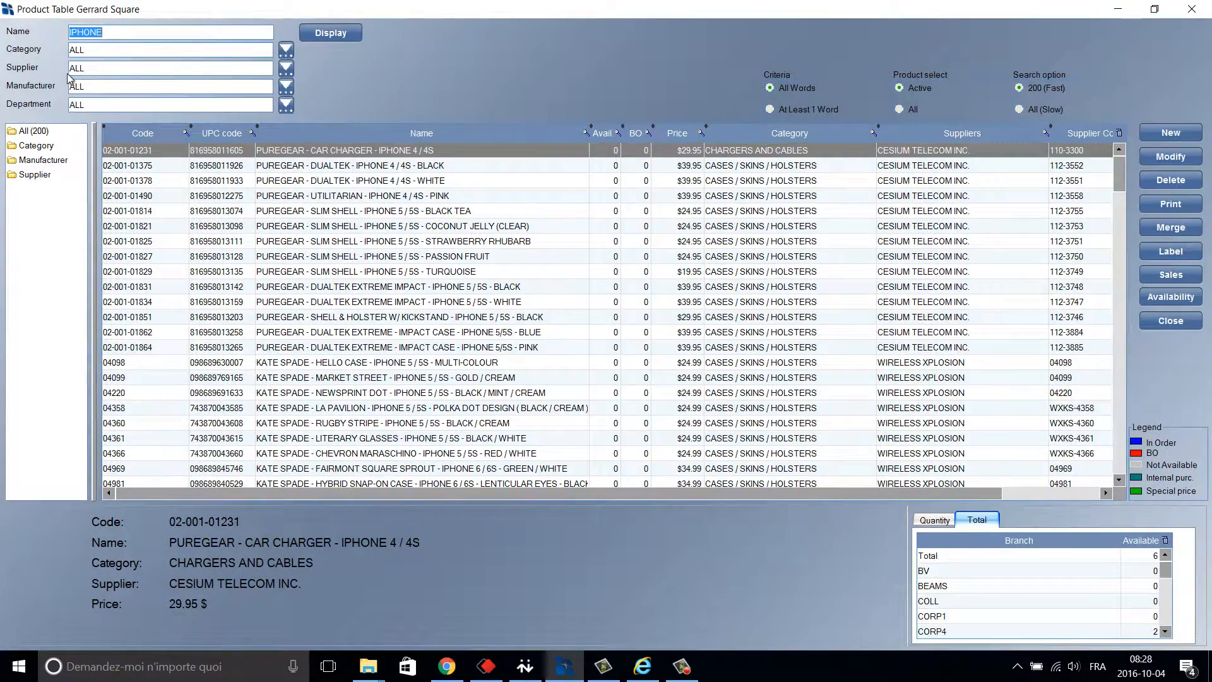
{"action": "left_click", "coordinate": [95, 90]}
{"action": "left_click", "coordinate": [95, 105]}
{"action": "left_click_drag", "start_coordinate": [94, 151], "coordinate": [190, 151]}
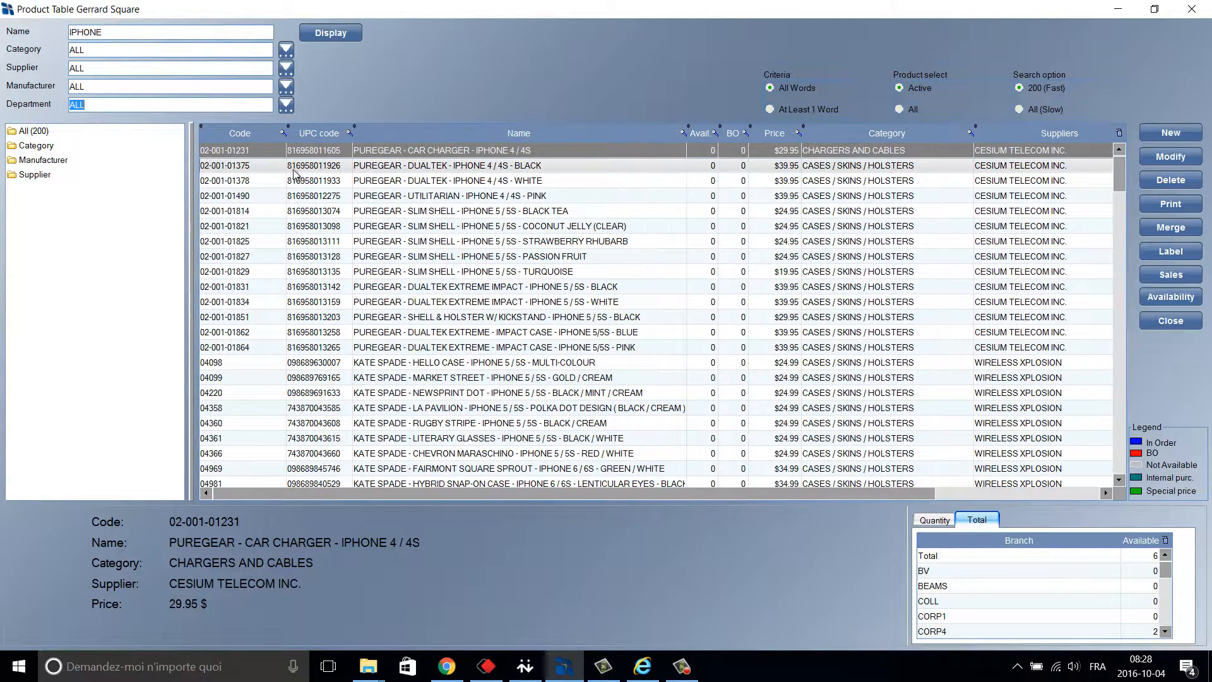
Filter the product table to the SMARTPHONES category and widen the product grid.
{"action": "double_click", "coordinate": [34, 146]}
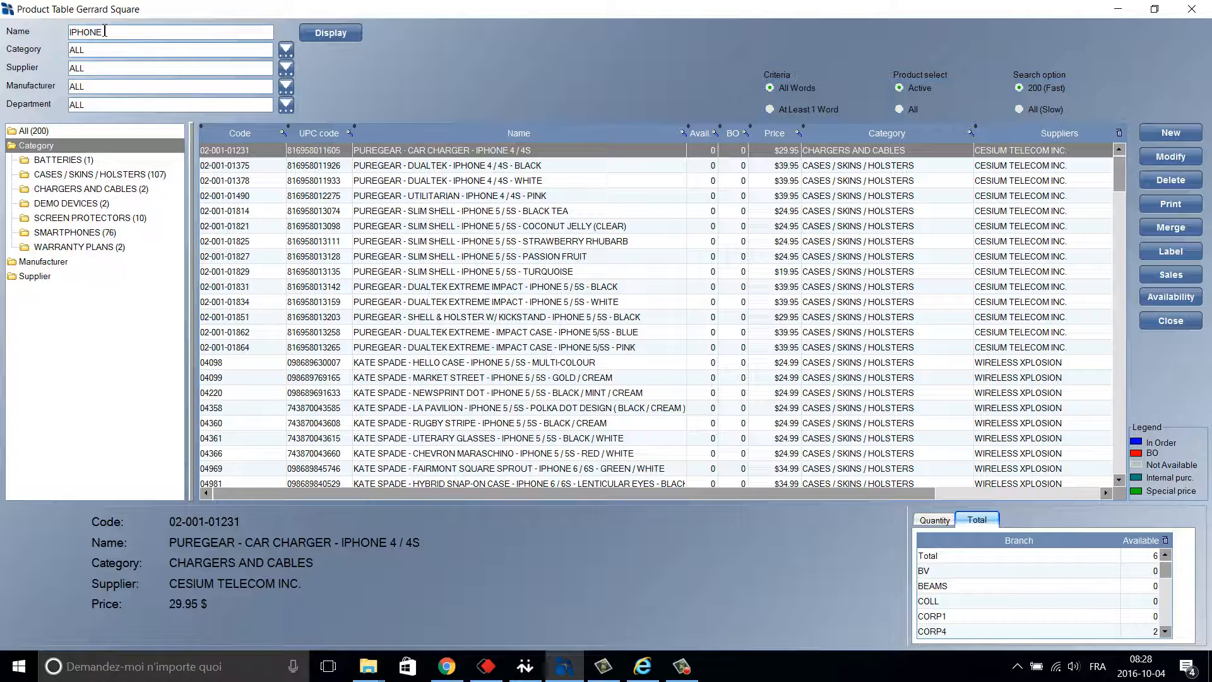
{"action": "left_click", "coordinate": [87, 234]}
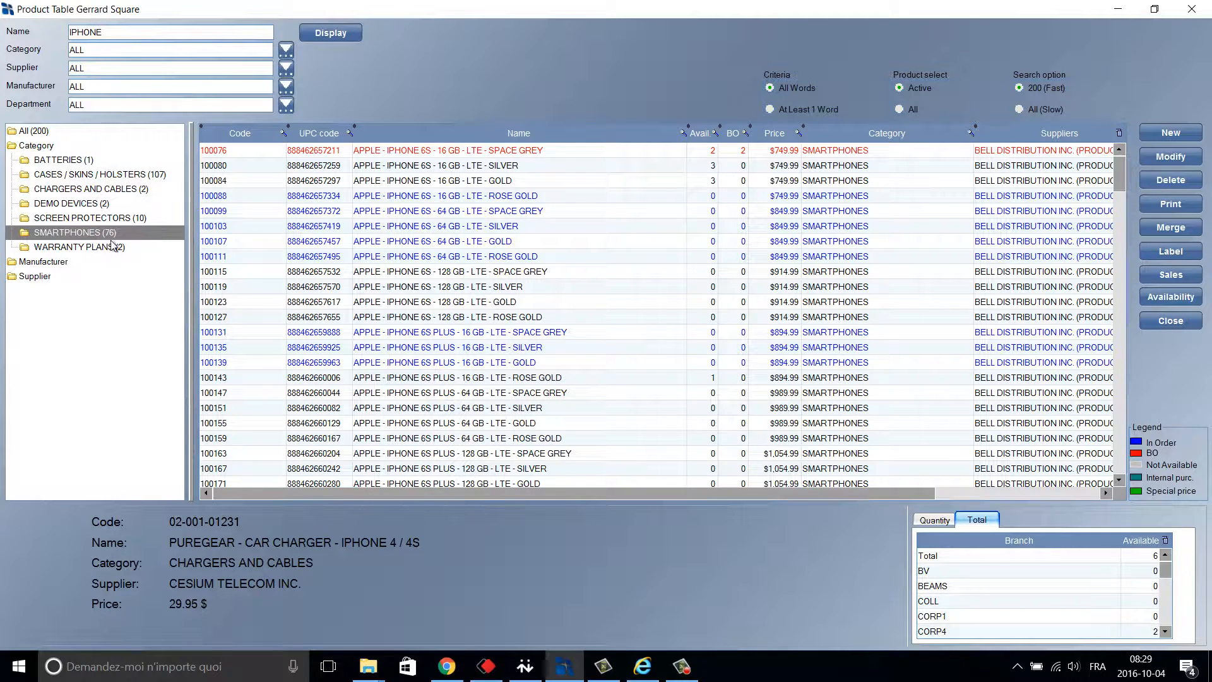
{"action": "left_click_drag", "start_coordinate": [193, 255], "coordinate": [121, 255]}
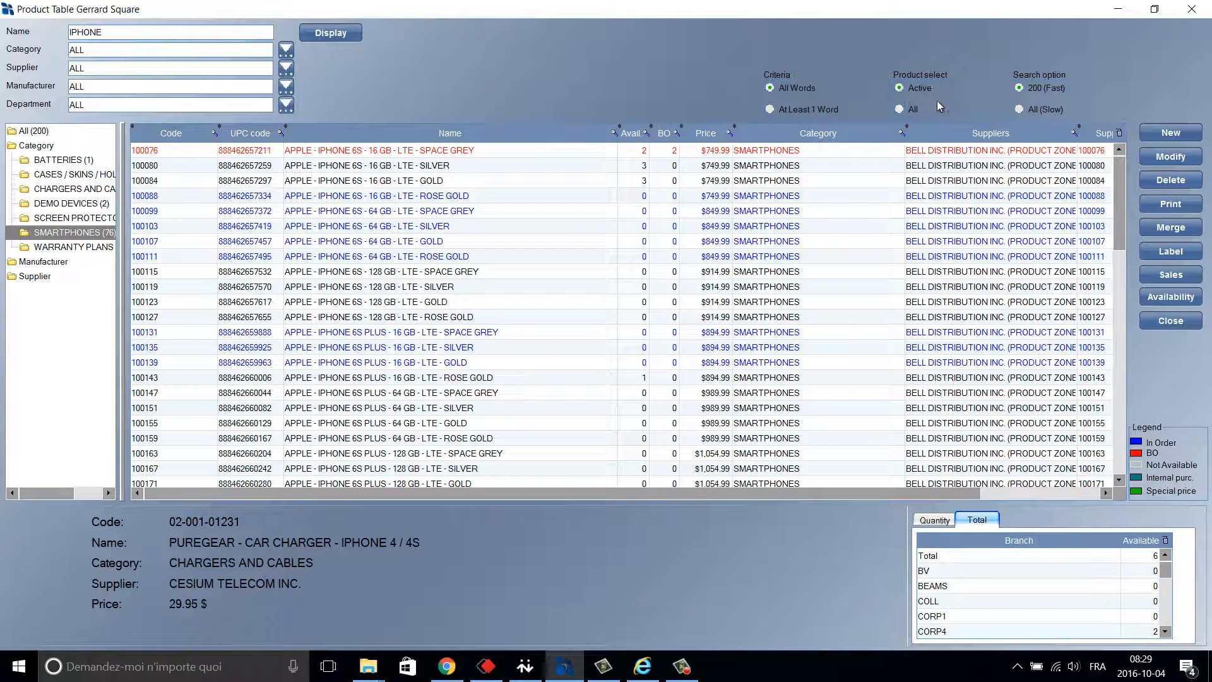
Include inactive IPHONE products with the full search and inspect the car charger and Dualtek case rows.
{"action": "left_click", "coordinate": [900, 110]}
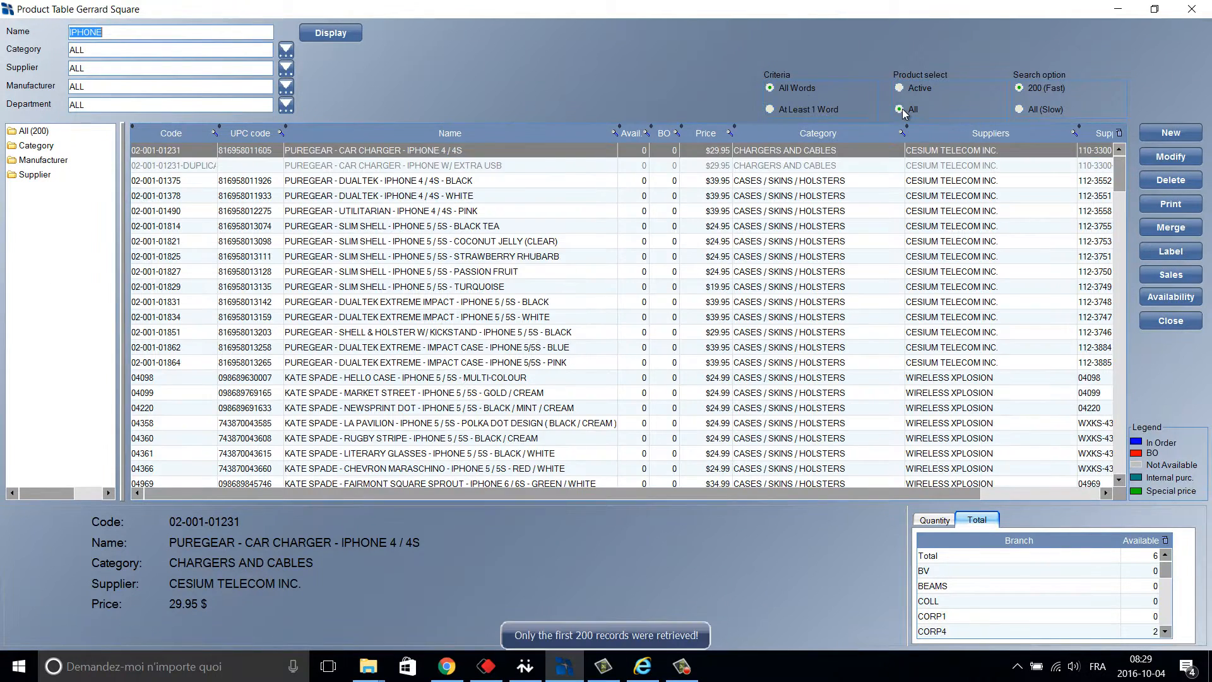
{"action": "left_click", "coordinate": [829, 167]}
{"action": "left_click", "coordinate": [838, 198]}
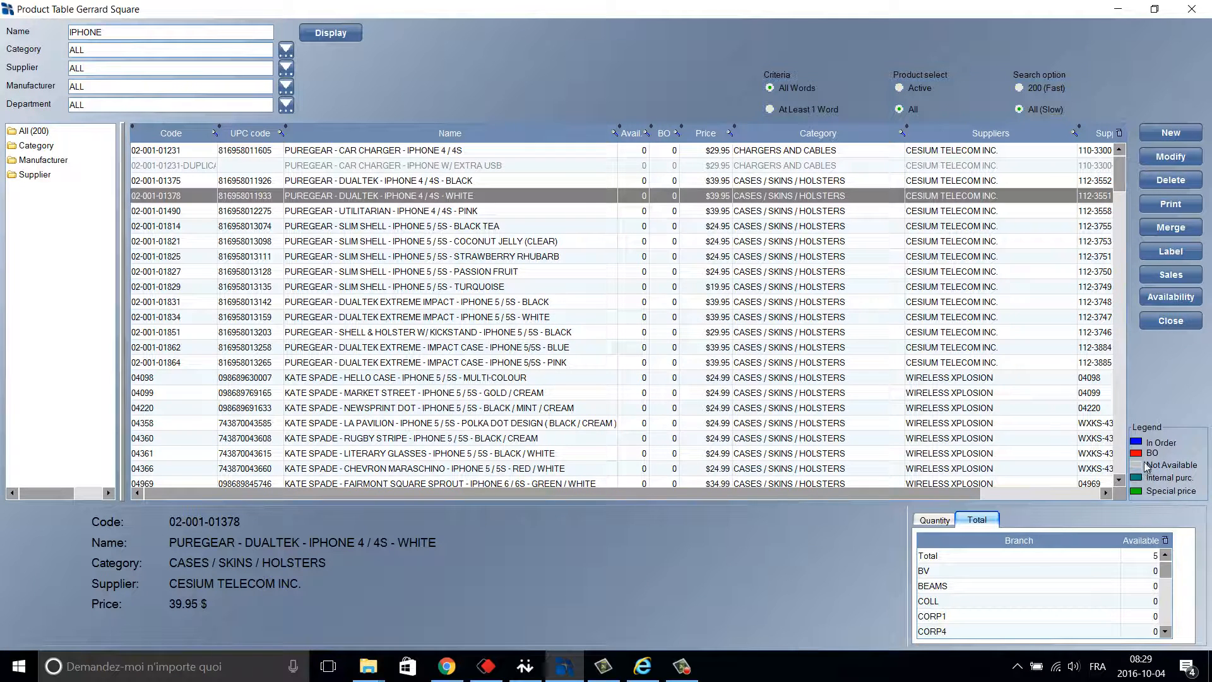
{"action": "left_click", "coordinate": [854, 349]}
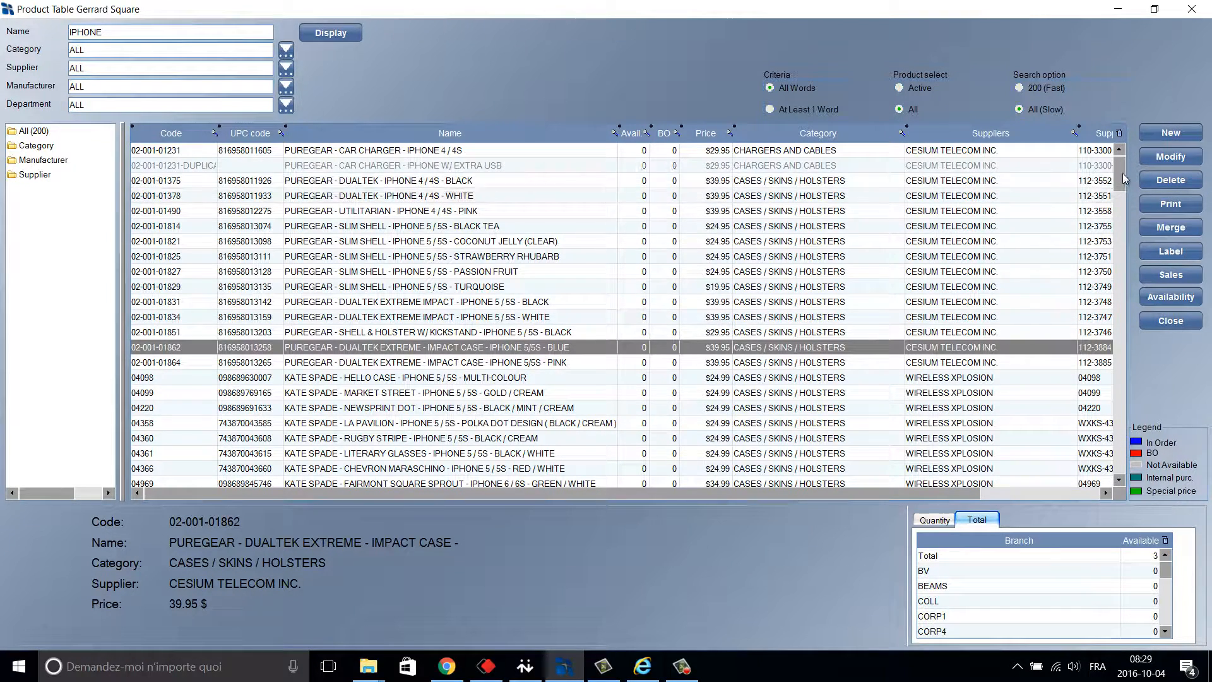
Check that the silver iPhone 6S 16 GB shows 61 available, then view the black Dualtek case.
{"action": "left_click_drag", "start_coordinate": [1121, 177], "coordinate": [1162, 202]}
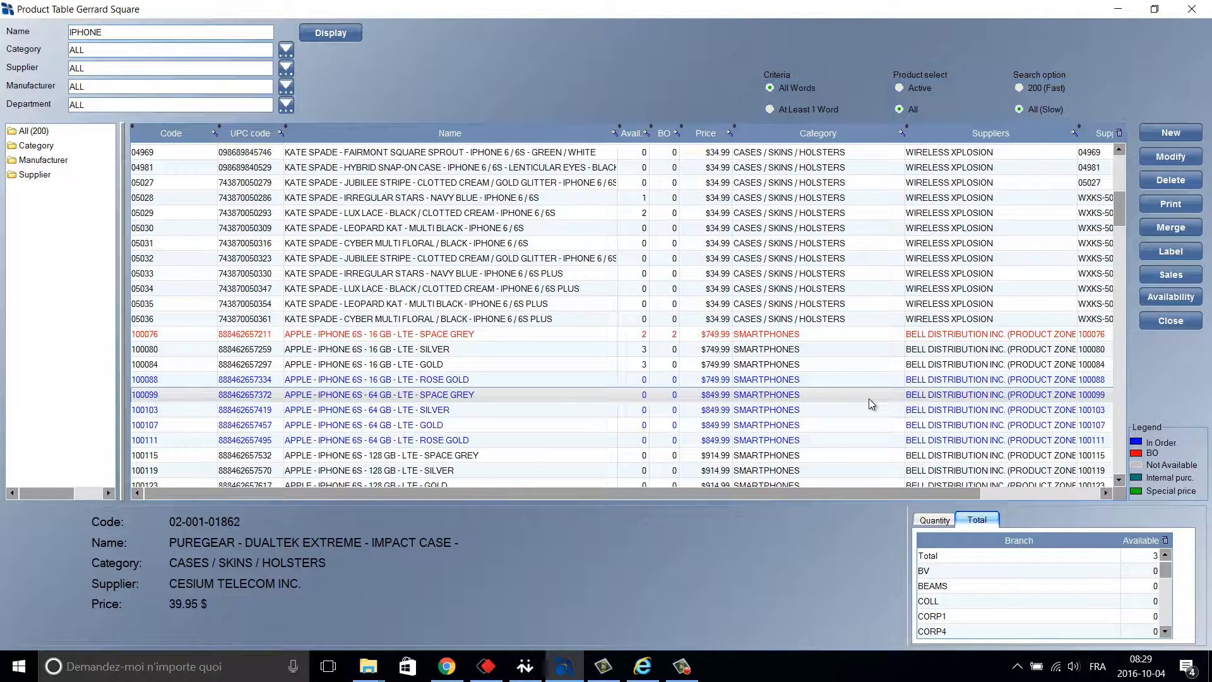
{"action": "left_click", "coordinate": [727, 351]}
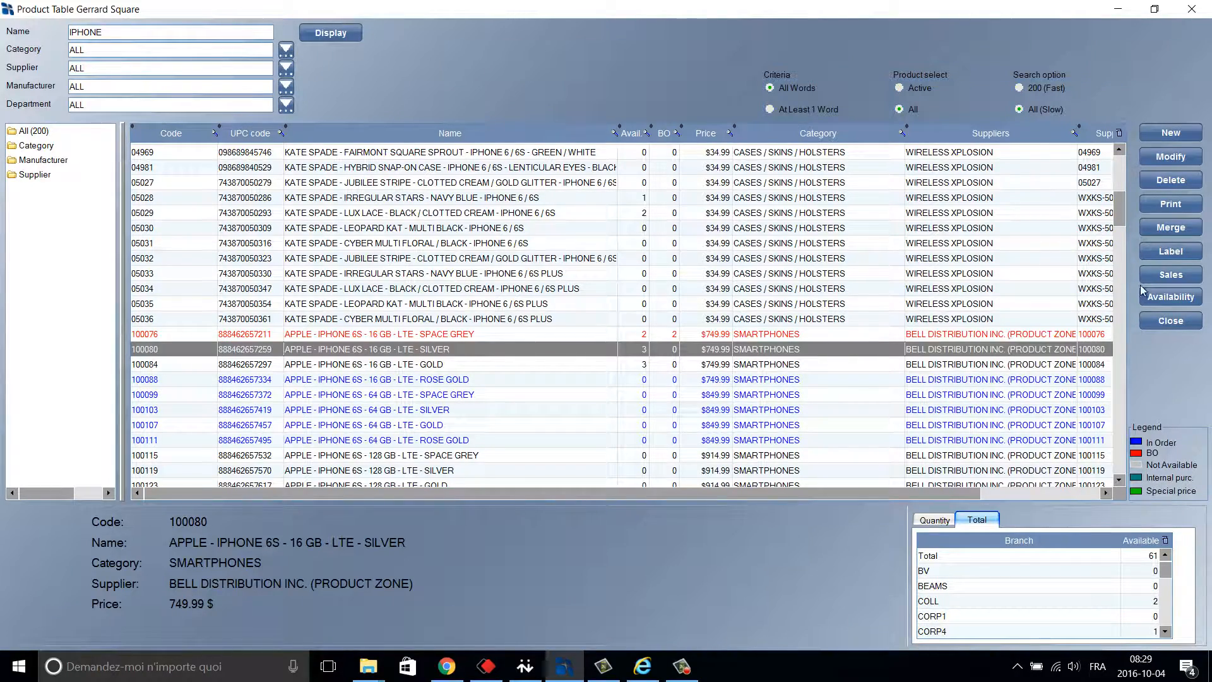
{"action": "left_click_drag", "start_coordinate": [1118, 214], "coordinate": [1121, 161]}
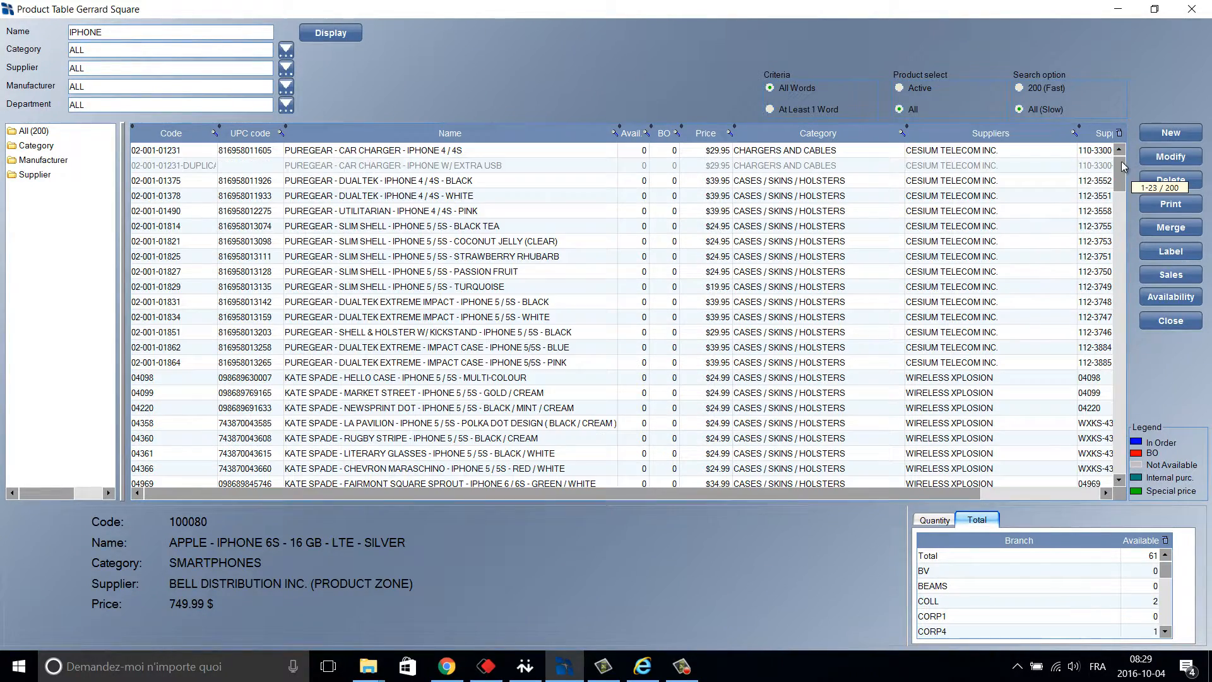
{"action": "left_click", "coordinate": [950, 183]}
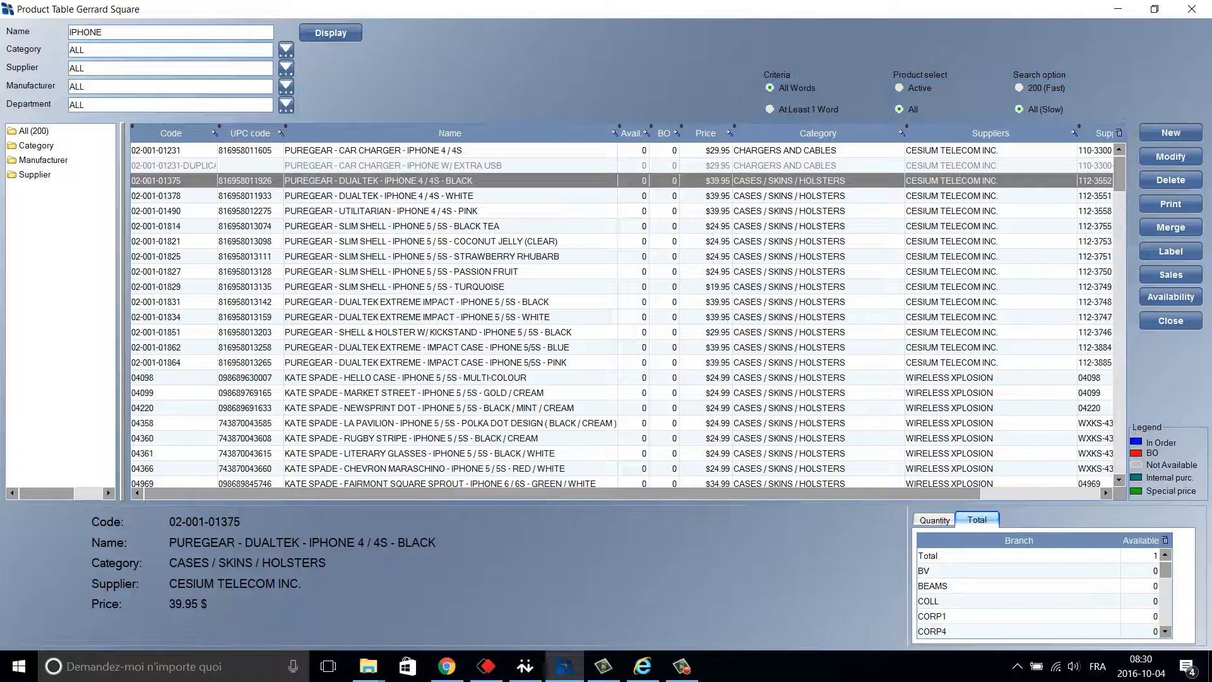
Show stock quantities sorted by most available, and check per-branch availability of the iPhone 7 Plus tempered glass.
{"action": "left_click", "coordinate": [938, 524]}
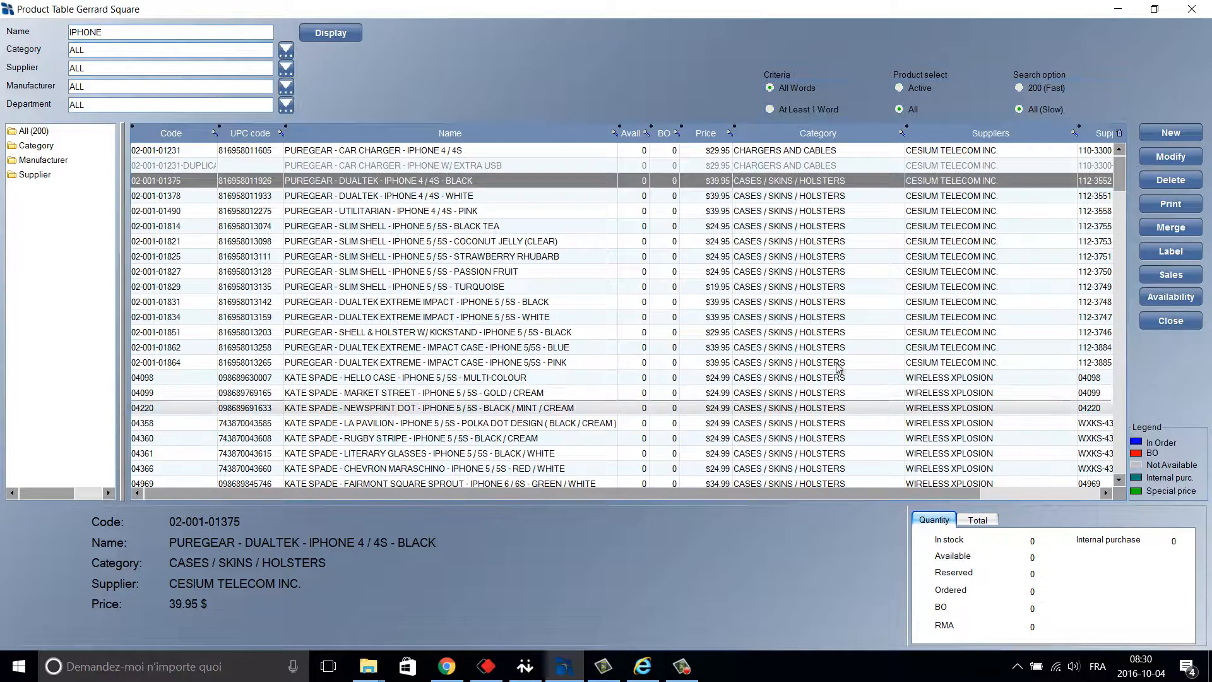
{"action": "left_click", "coordinate": [633, 134]}
{"action": "left_click", "coordinate": [635, 135]}
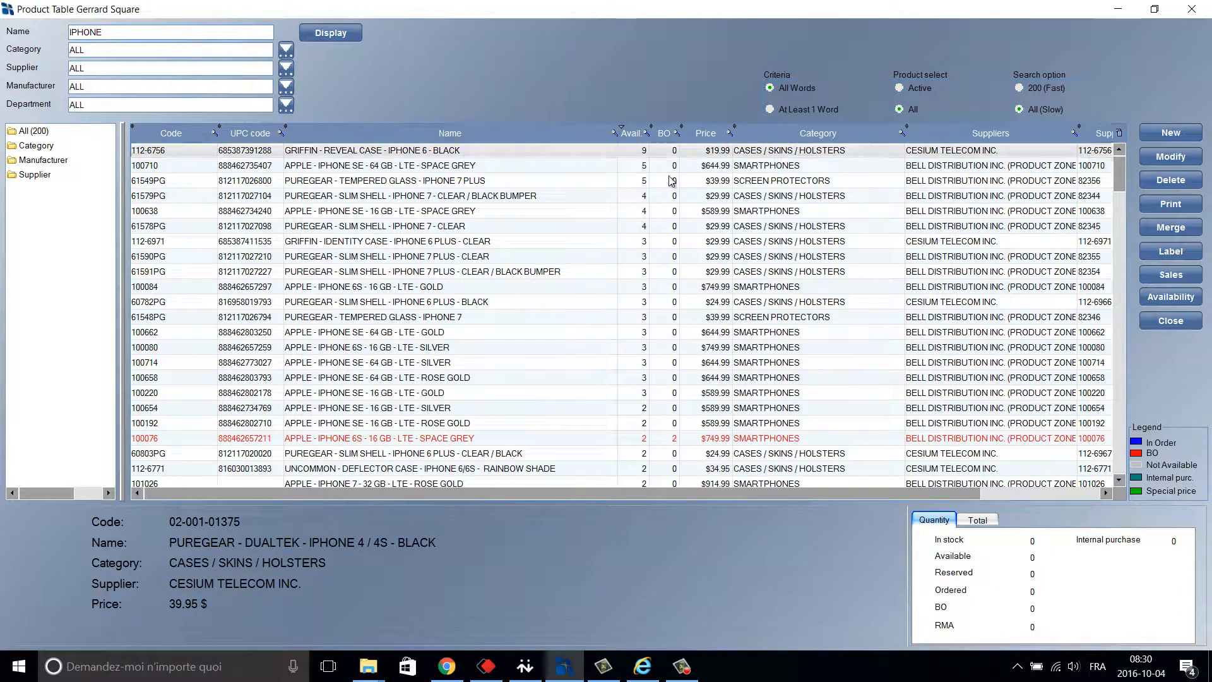
{"action": "left_click", "coordinate": [671, 181]}
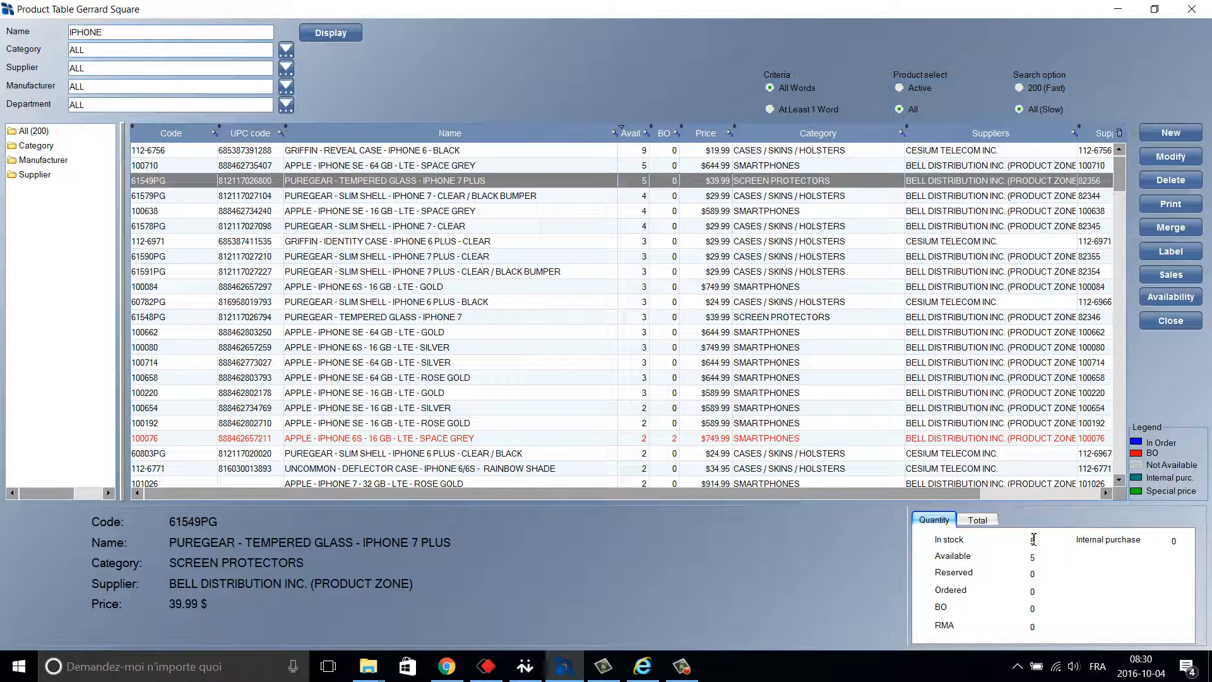
{"action": "left_click", "coordinate": [979, 524]}
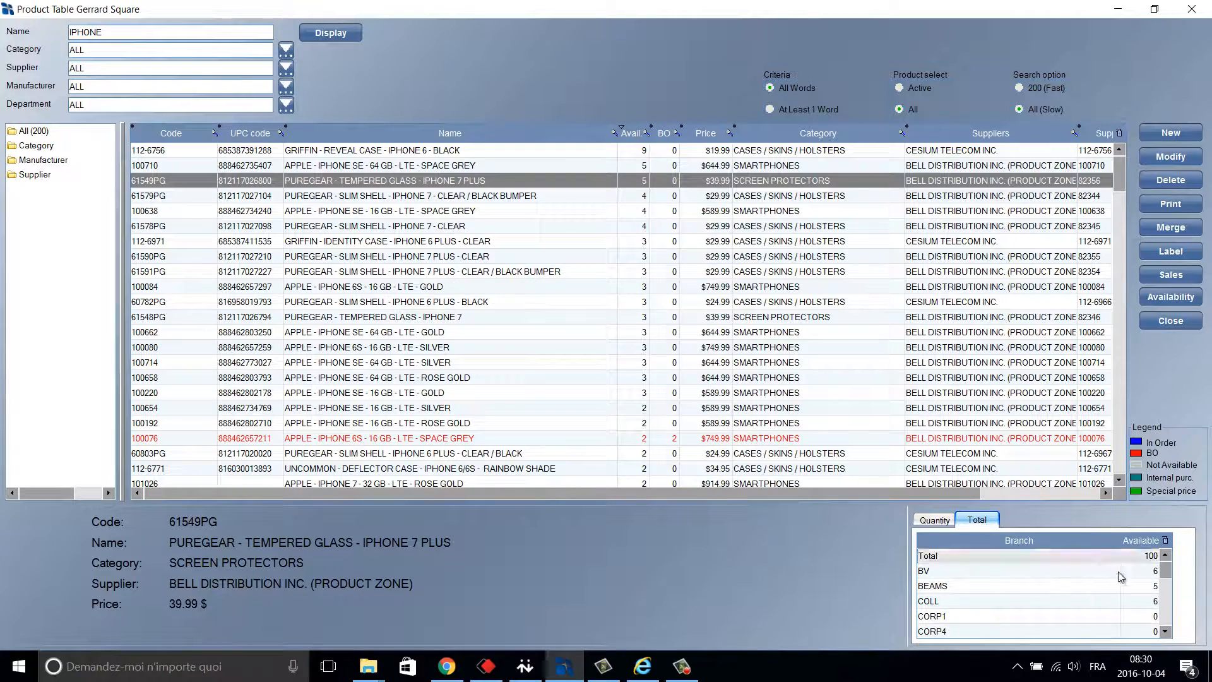
{"action": "left_click_drag", "start_coordinate": [1166, 572], "coordinate": [1181, 547]}
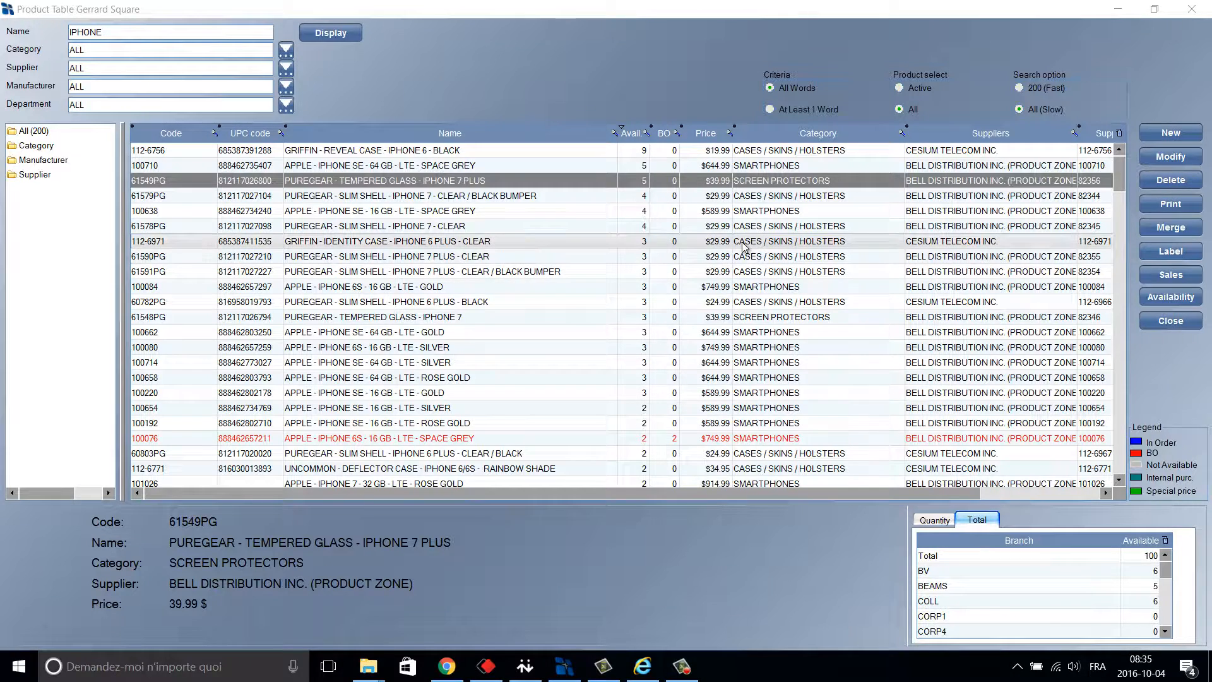
Filter to Smartphones and open product 100084, the gold iPhone 6S 16 GB LTE, for modification.
{"action": "double_click", "coordinate": [45, 146]}
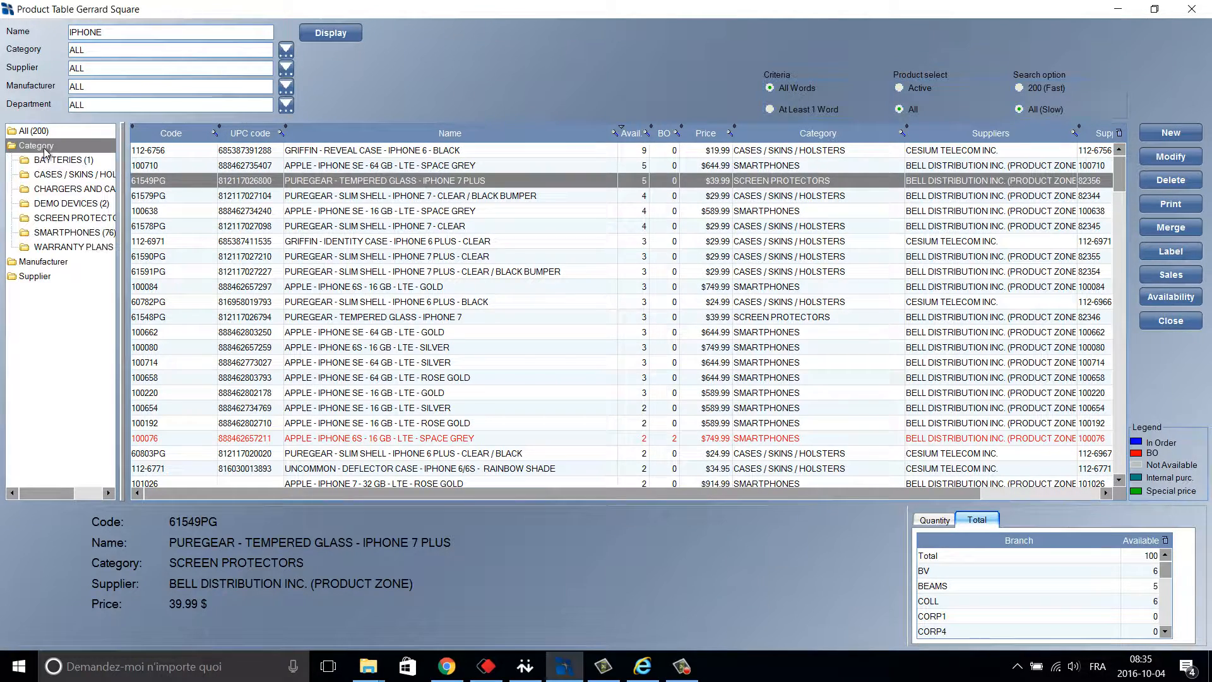
{"action": "left_click", "coordinate": [87, 234]}
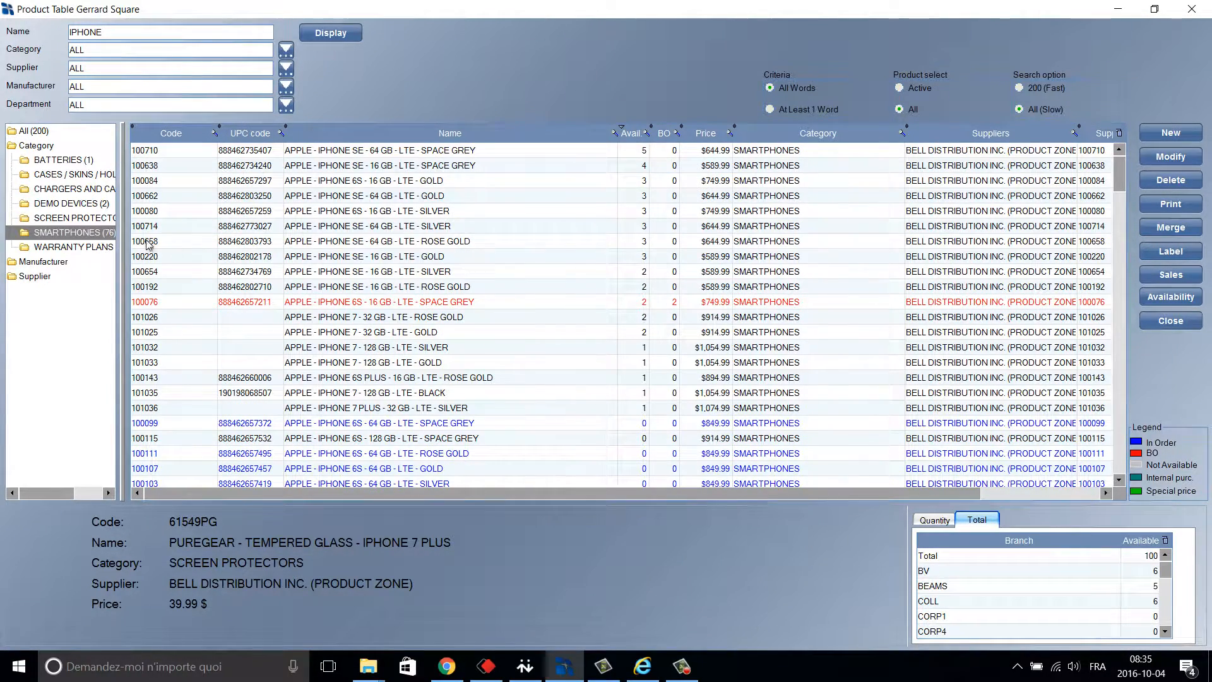
{"action": "left_click", "coordinate": [427, 183]}
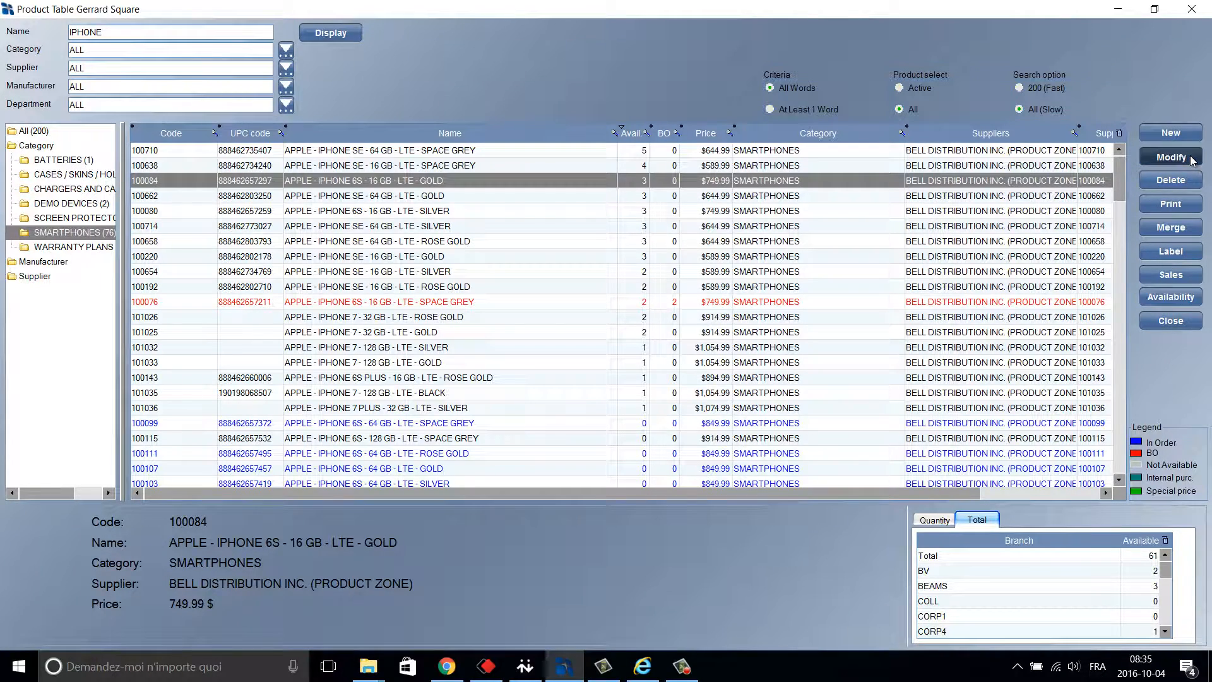
{"action": "left_click", "coordinate": [1170, 157]}
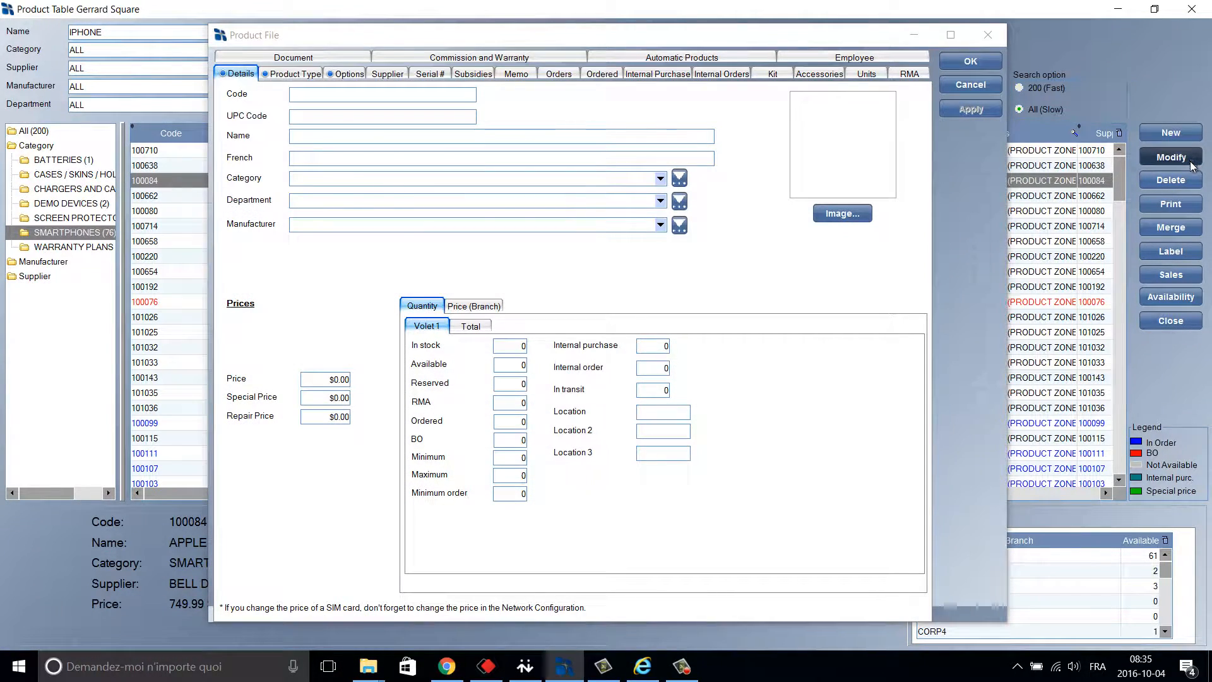
Maximize the gold iPhone 6S product file and display its full price list, including $868.51 average cost.
{"action": "left_click", "coordinate": [952, 36]}
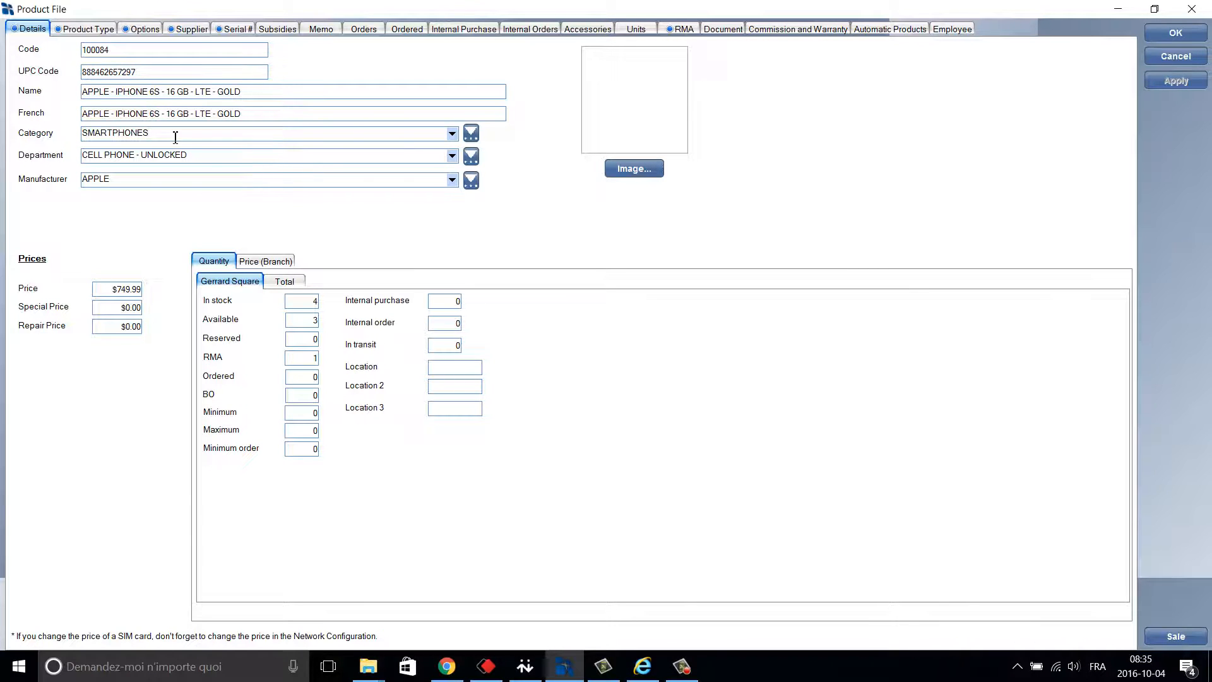
{"action": "left_click", "coordinate": [213, 156]}
{"action": "left_click", "coordinate": [187, 181]}
{"action": "right_click", "coordinate": [40, 292]}
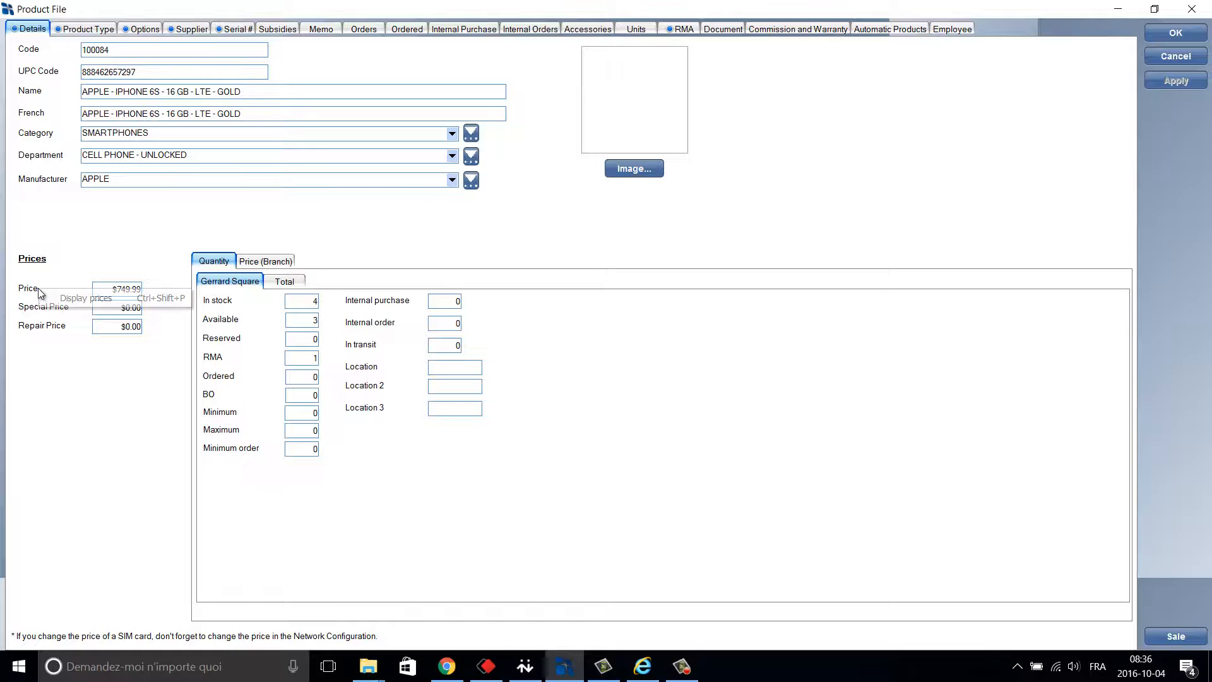
{"action": "left_click", "coordinate": [84, 301]}
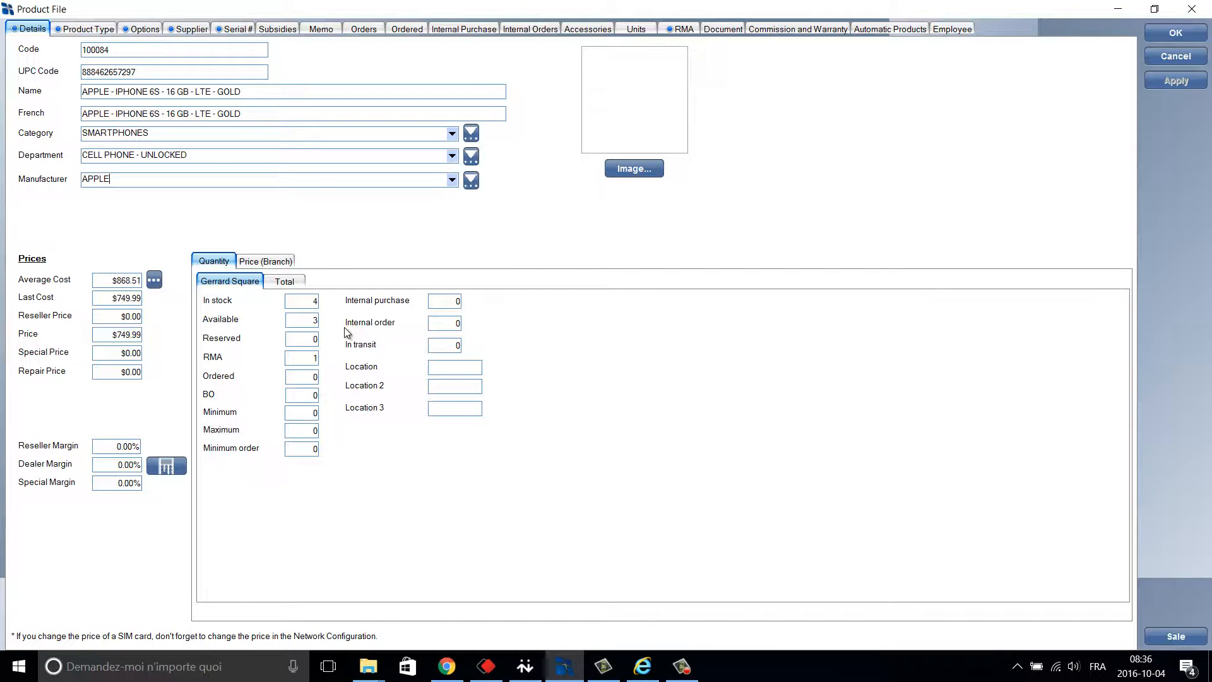
Review the stock quantities and totals across branches, then show the Price (Branch) grid.
{"action": "left_click", "coordinate": [309, 307]}
{"action": "left_click", "coordinate": [300, 321]}
{"action": "left_click", "coordinate": [305, 357]}
{"action": "left_click", "coordinate": [286, 282]}
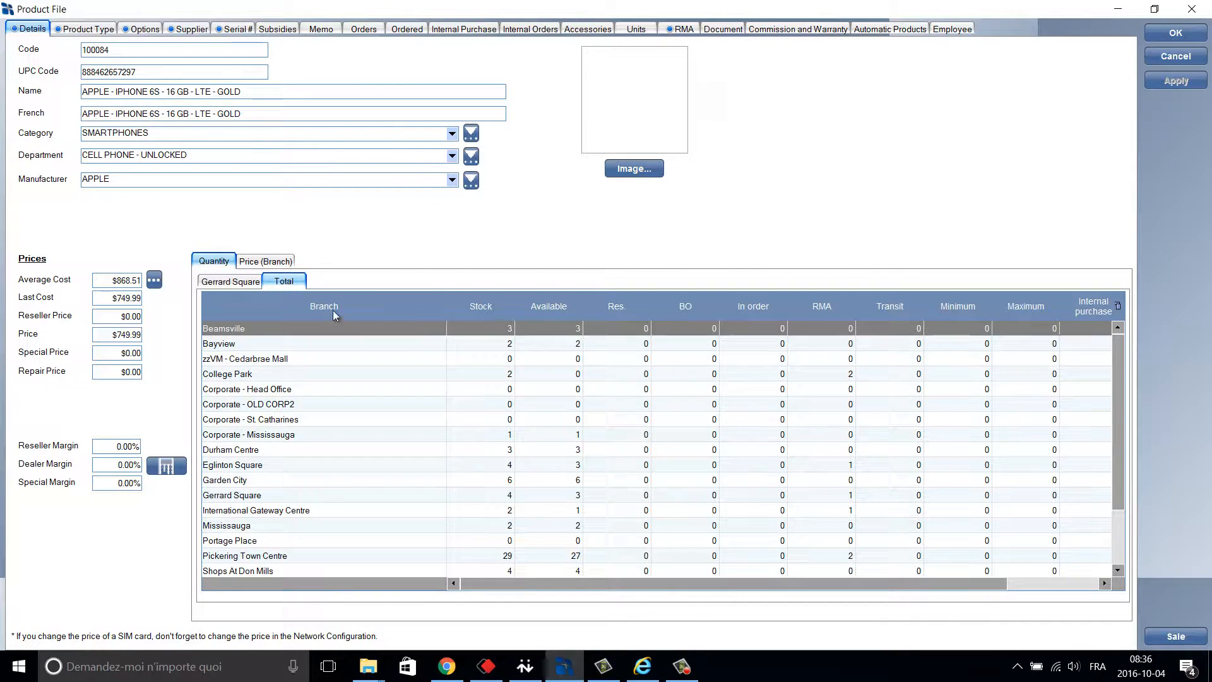
{"action": "left_click", "coordinate": [268, 261]}
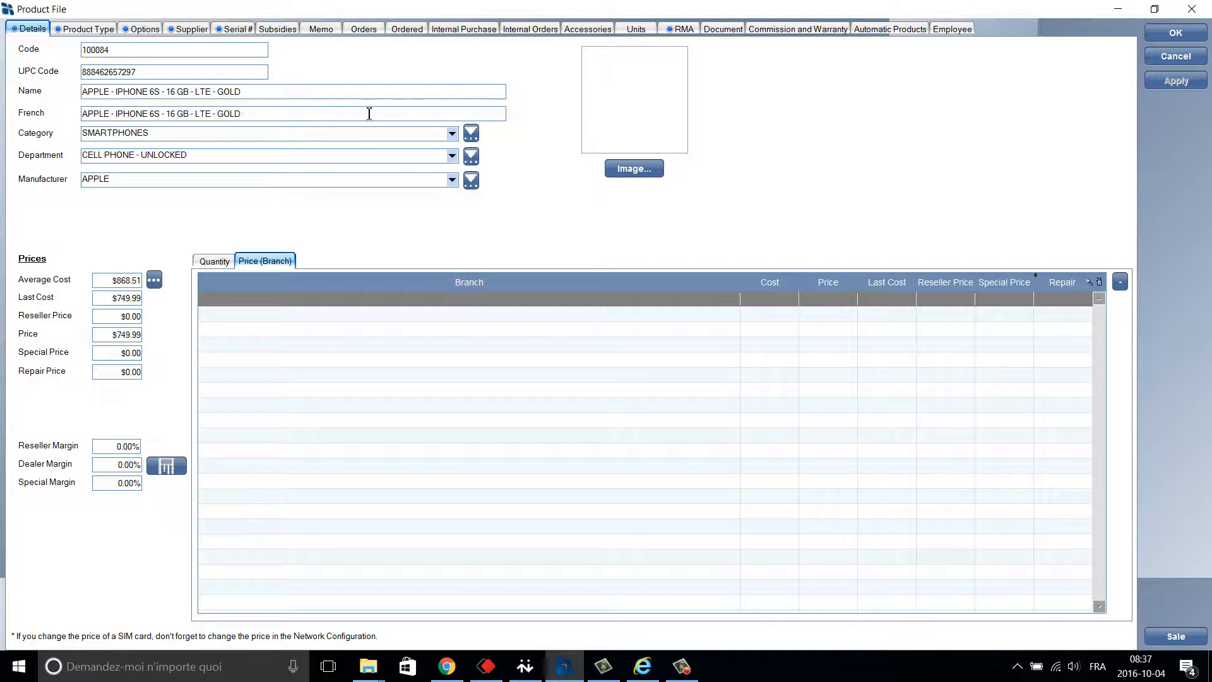
Copy the product name 'APPLE - IPHONE 6S - 16 GB - LTE - GOLD'.
{"action": "left_click", "coordinate": [268, 93]}
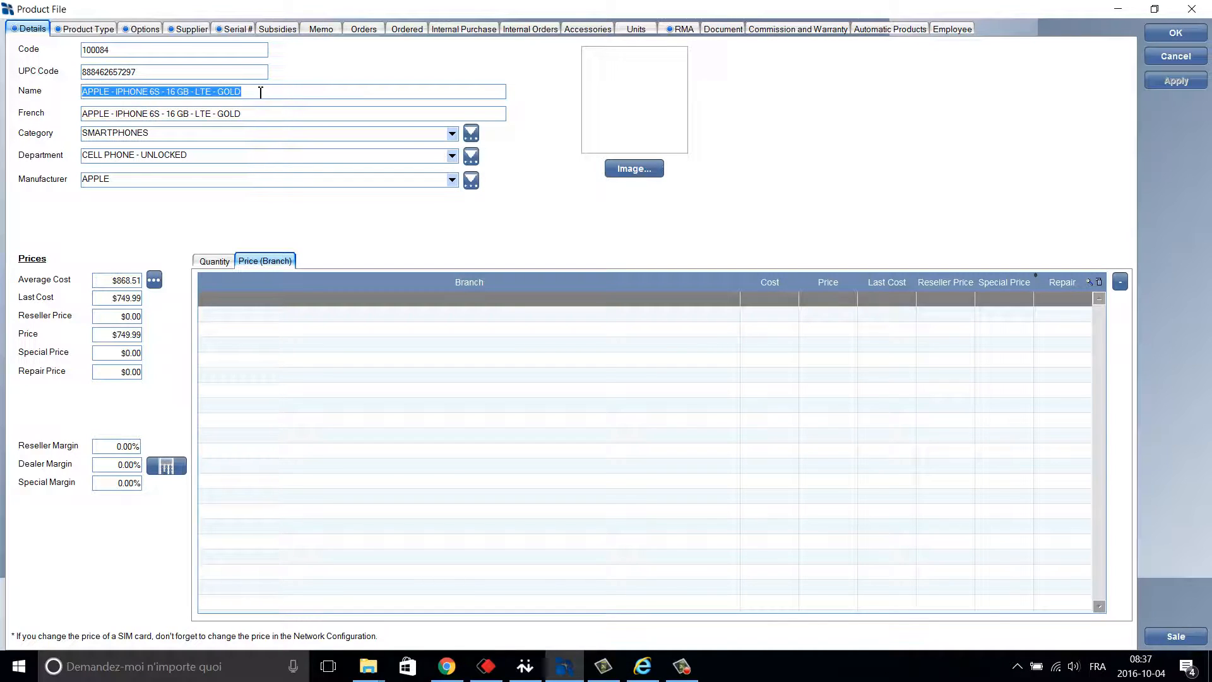
{"action": "right_click", "coordinate": [182, 94]}
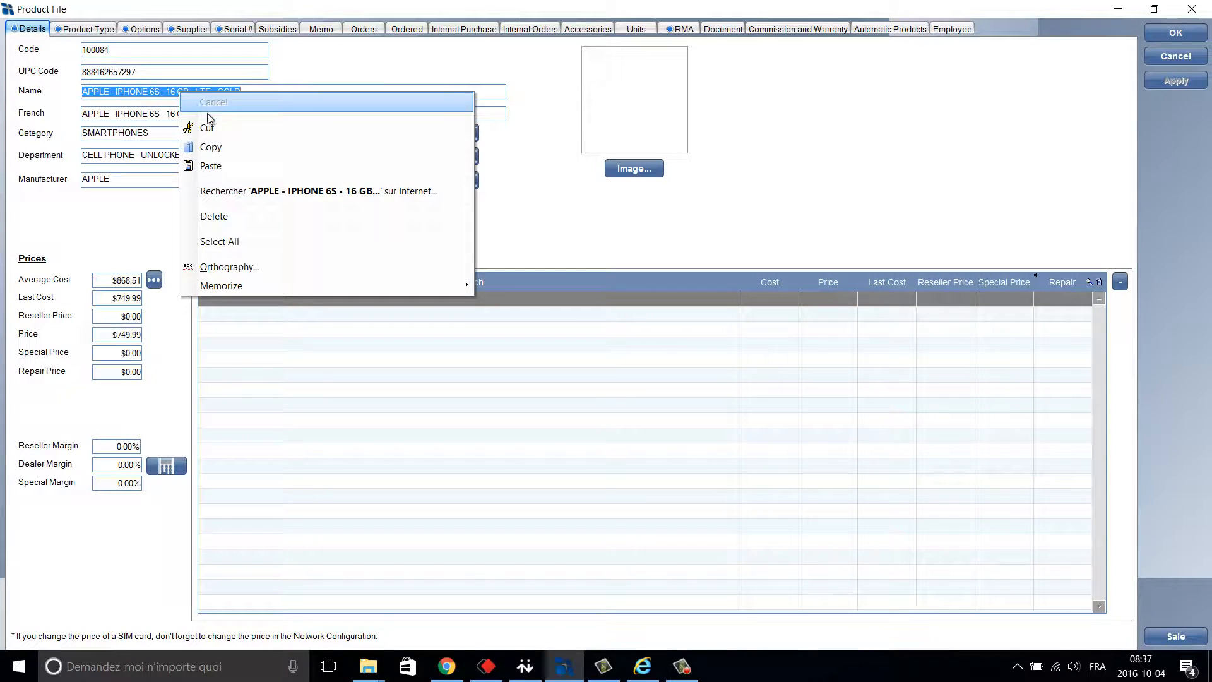
{"action": "left_click", "coordinate": [211, 147]}
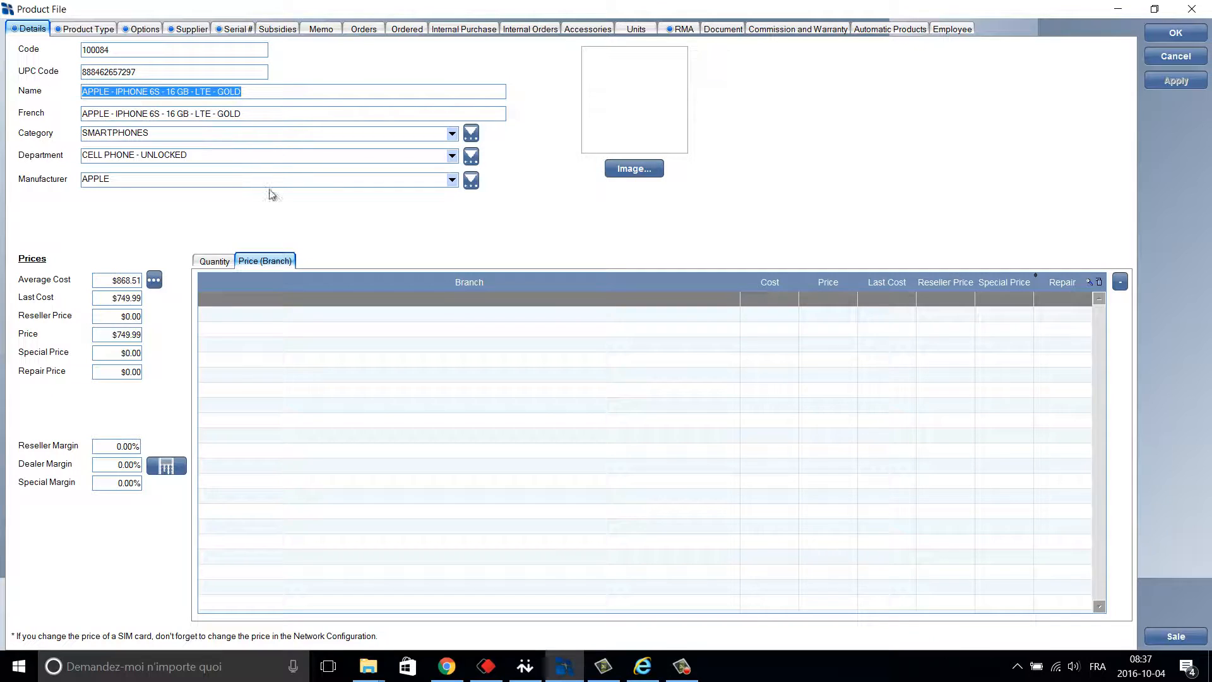
{"action": "left_click", "coordinate": [642, 666]}
Search Bing for the pasted product name 'APPLE - IPHONE 6S - 16 GB - LTE - GOLD'.
{"action": "left_click", "coordinate": [283, 35]}
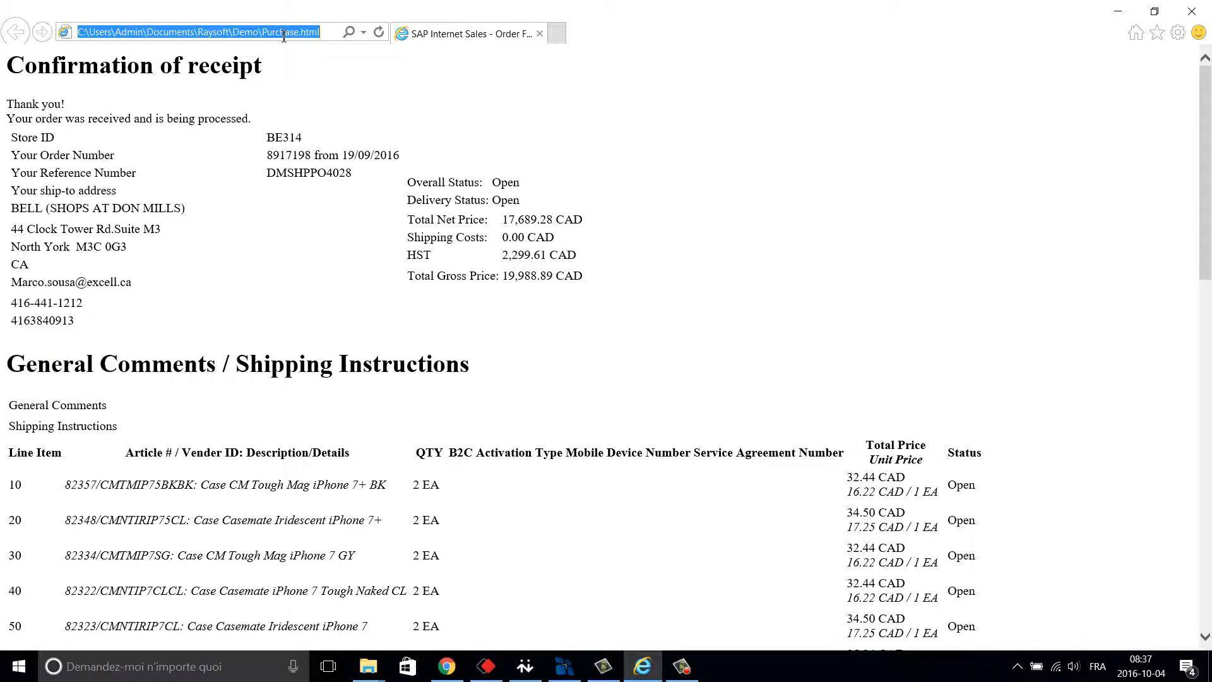
{"action": "type", "text": "google"}
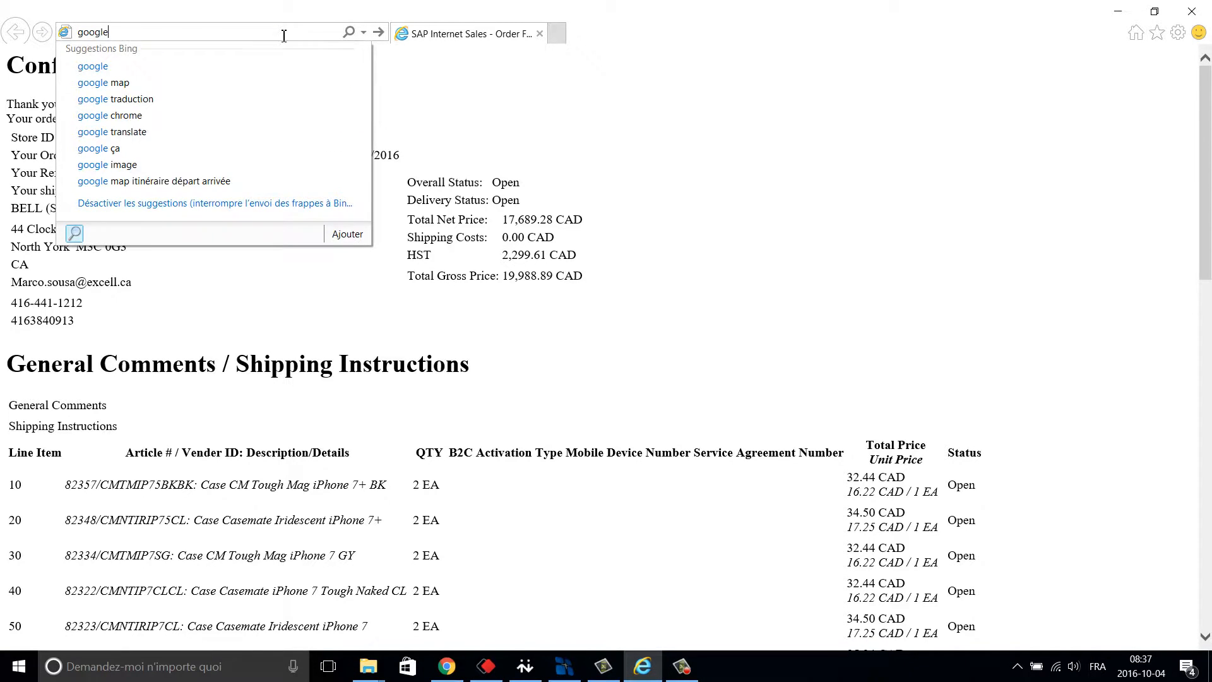
{"action": "key", "text": "Return"}
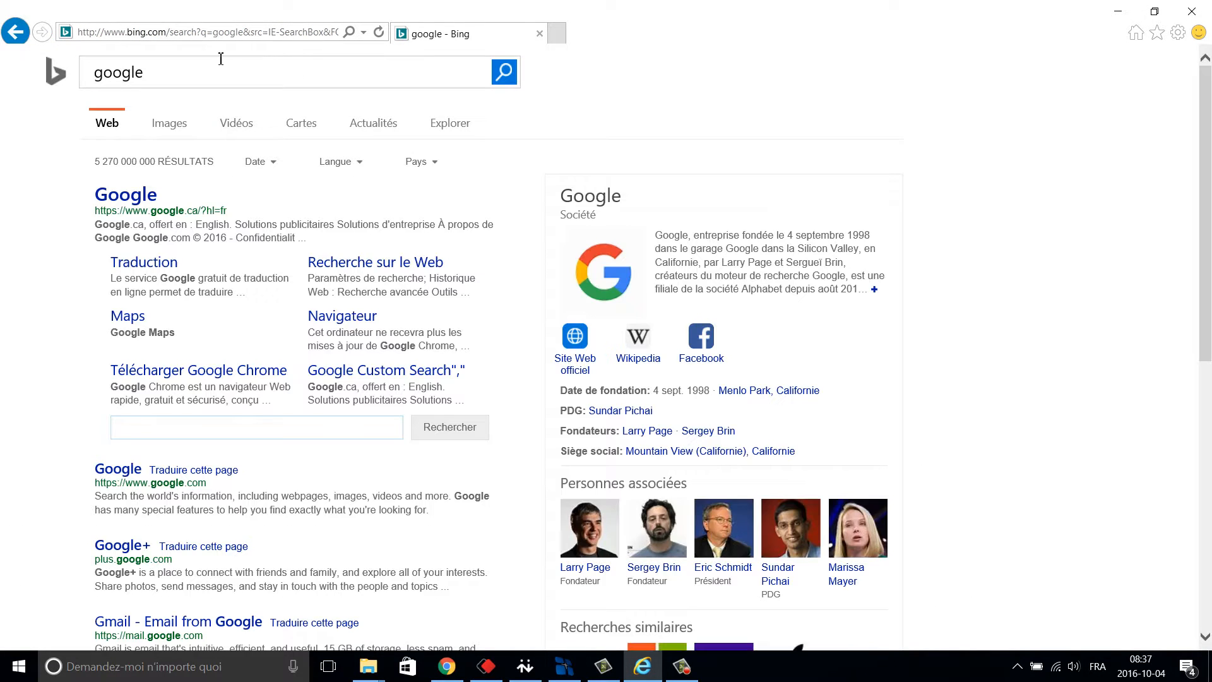
{"action": "double_click", "coordinate": [134, 84]}
{"action": "right_click", "coordinate": [120, 75]}
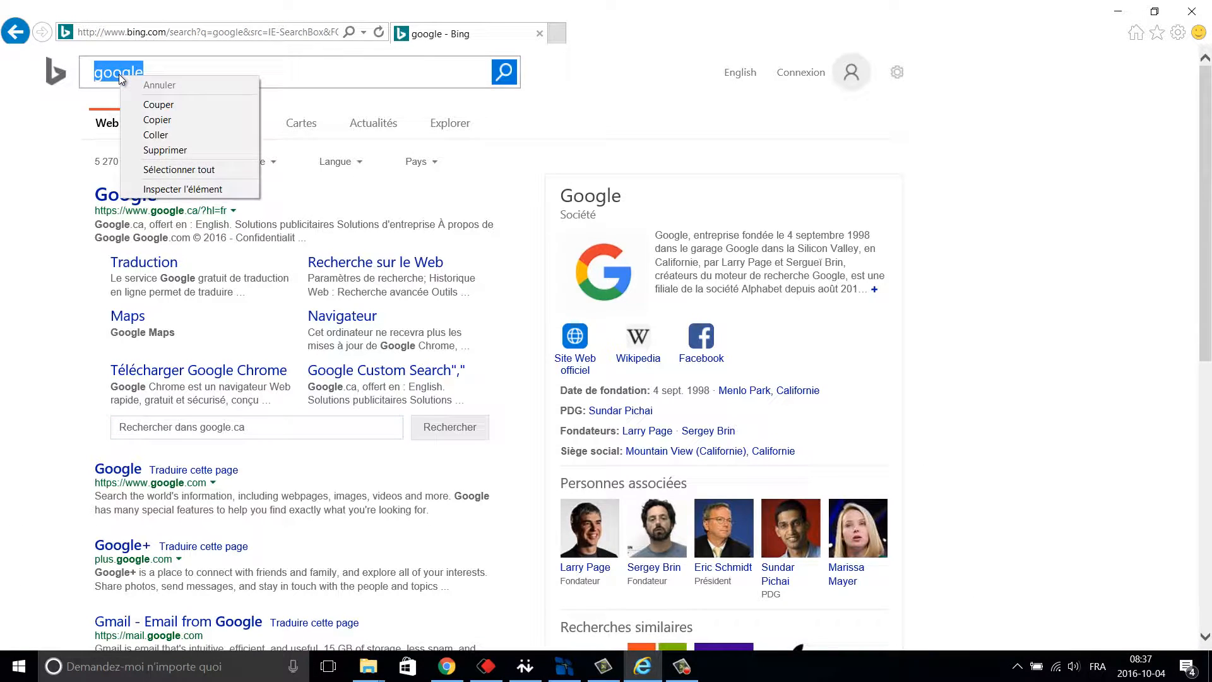
{"action": "left_click", "coordinate": [172, 134]}
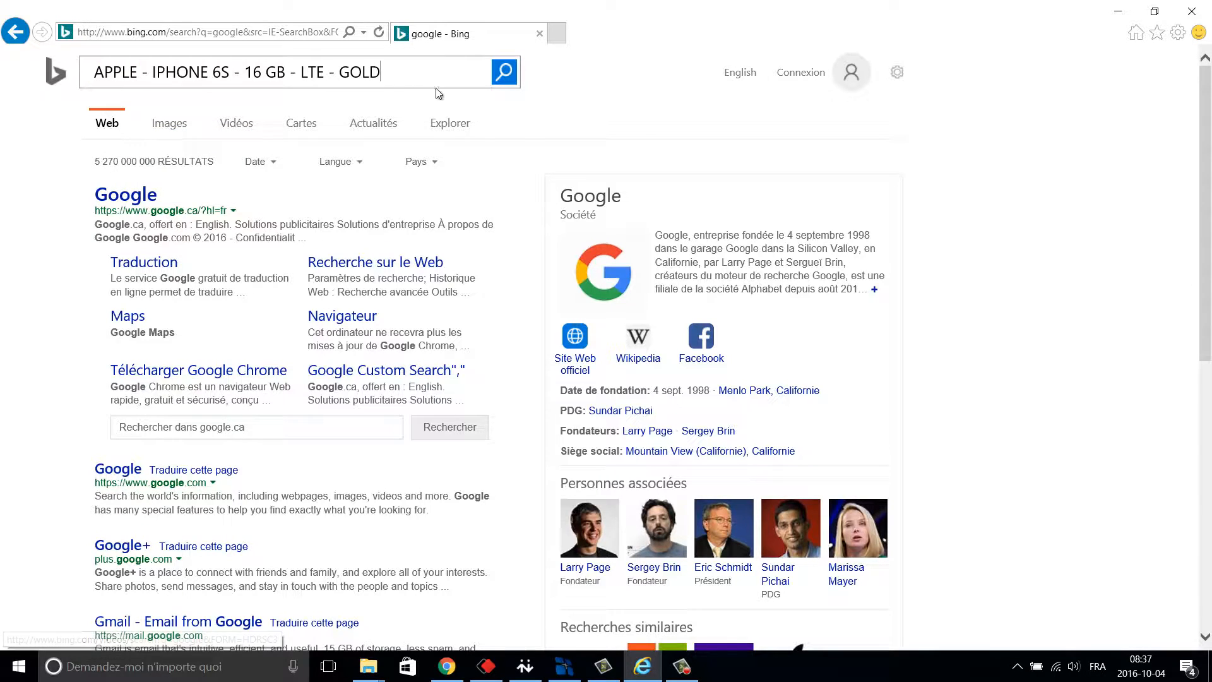
{"action": "left_click", "coordinate": [505, 74]}
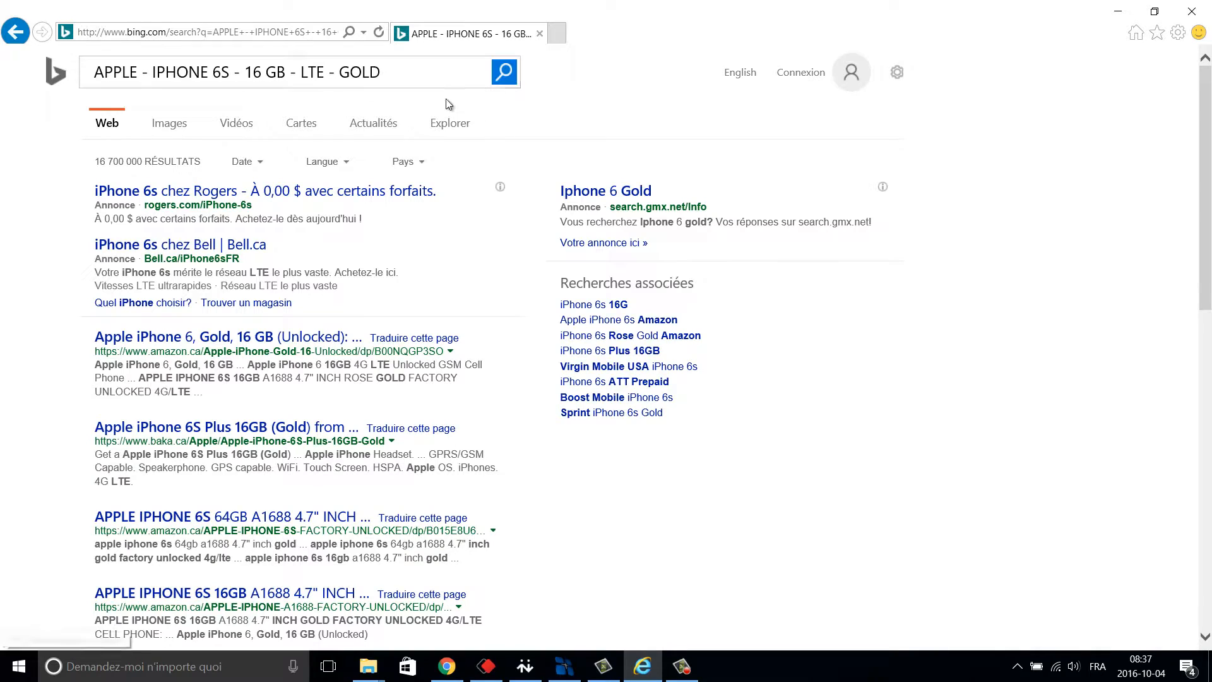
Copy an iPhone photo from the Bing image results.
{"action": "left_click", "coordinate": [169, 125]}
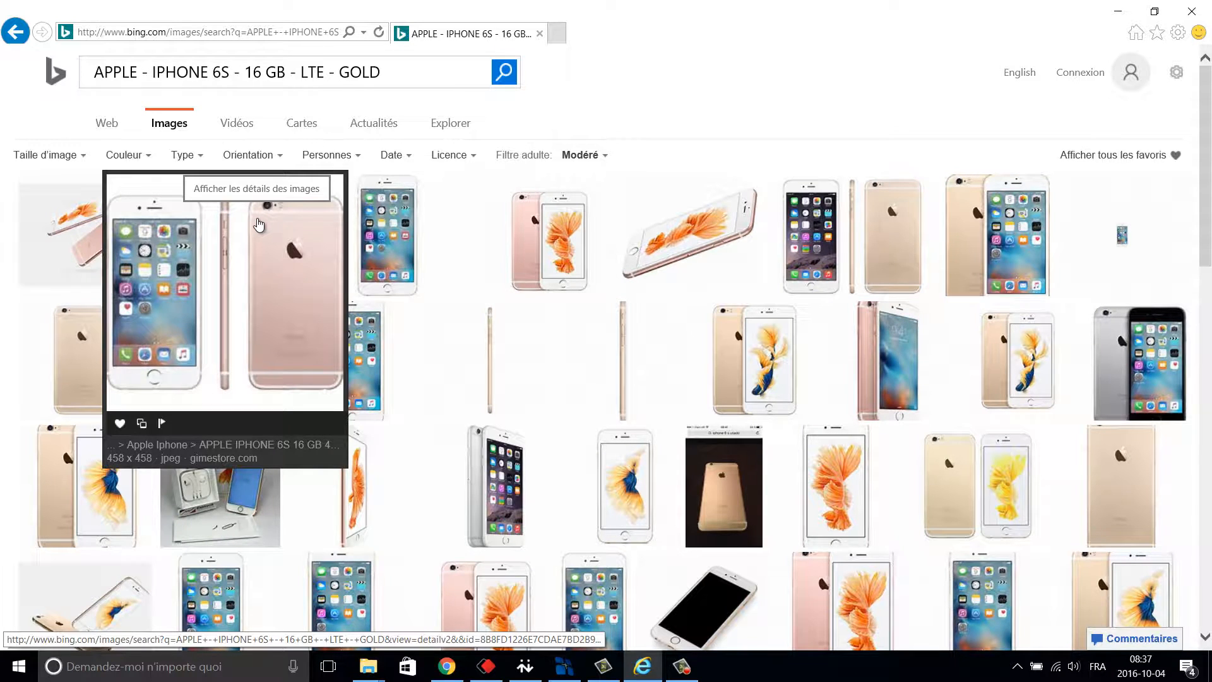
{"action": "right_click", "coordinate": [259, 224]}
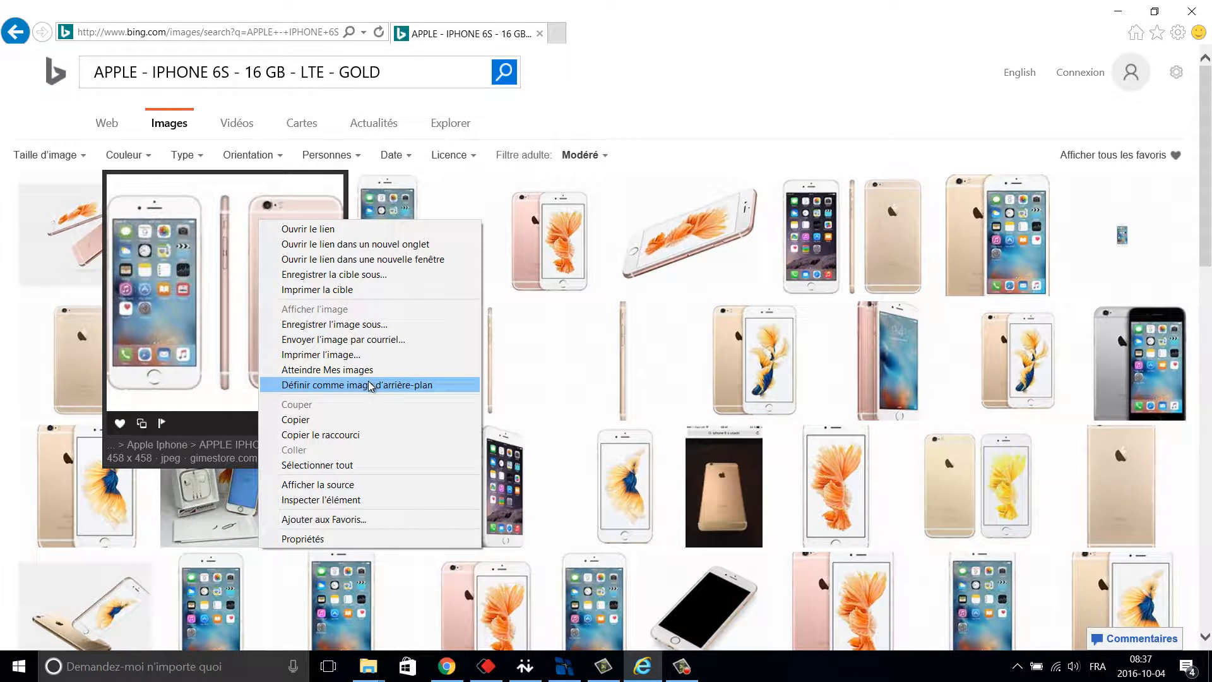
{"action": "left_click", "coordinate": [353, 418]}
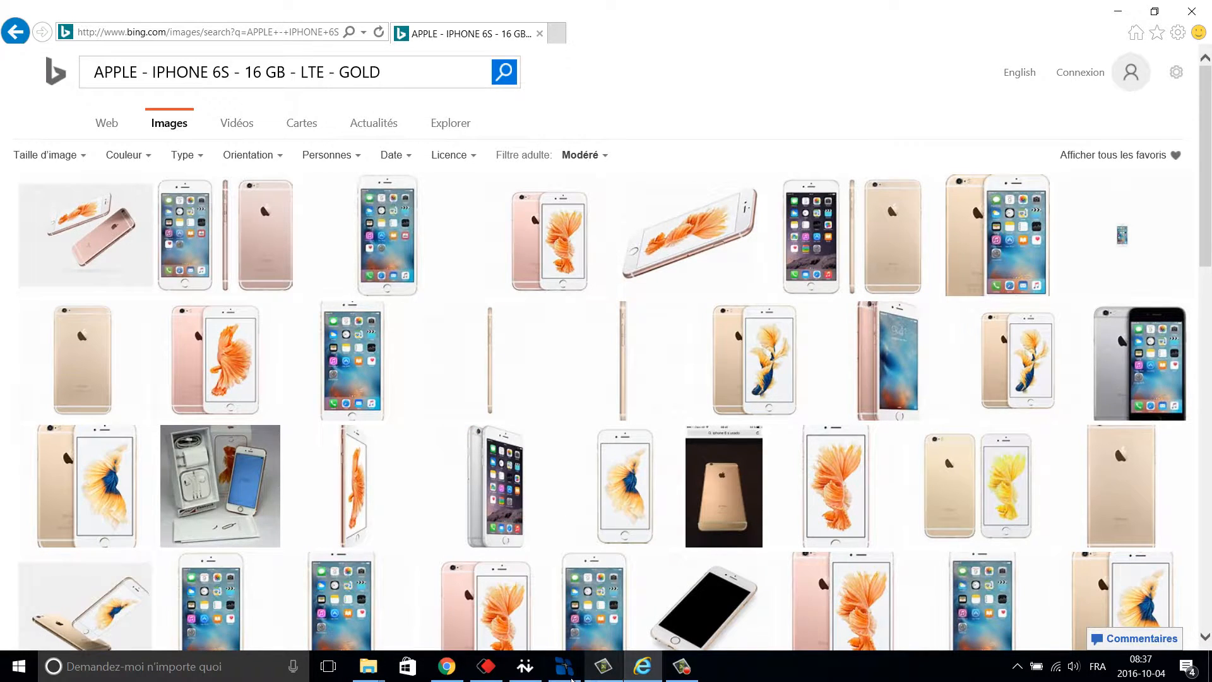
Paste the copied iPhone photo into the product file and review its Product Type and Options pages.
{"action": "left_click", "coordinate": [570, 674]}
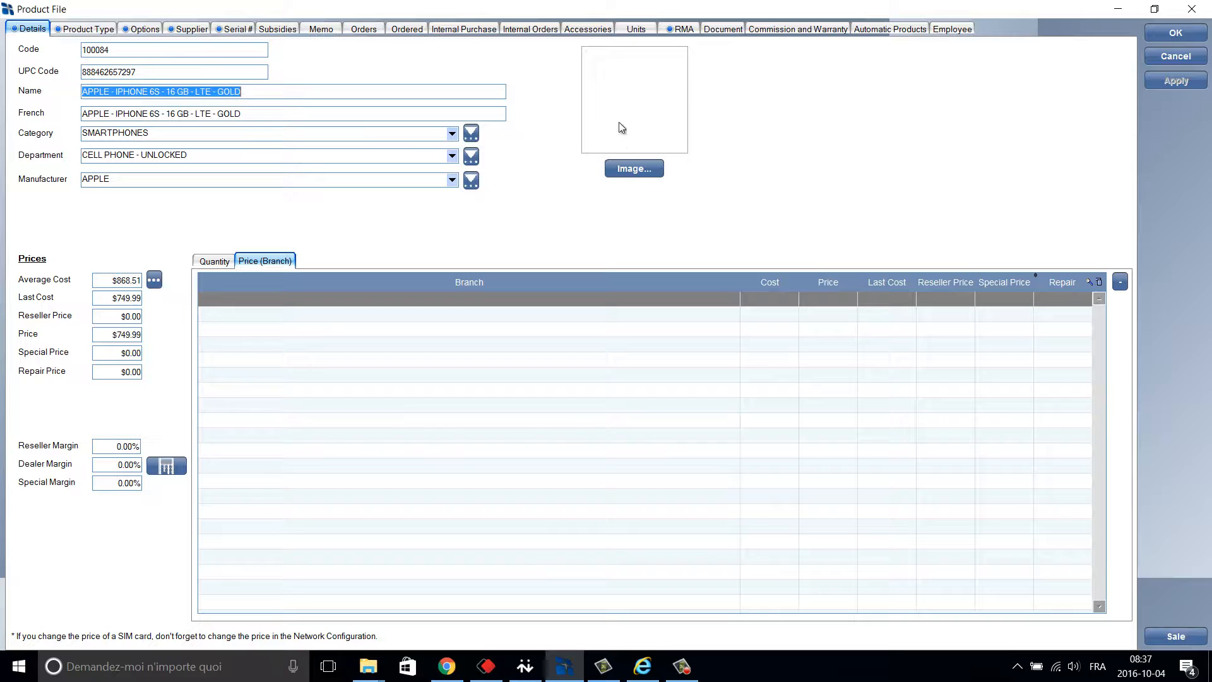
{"action": "right_click", "coordinate": [619, 100]}
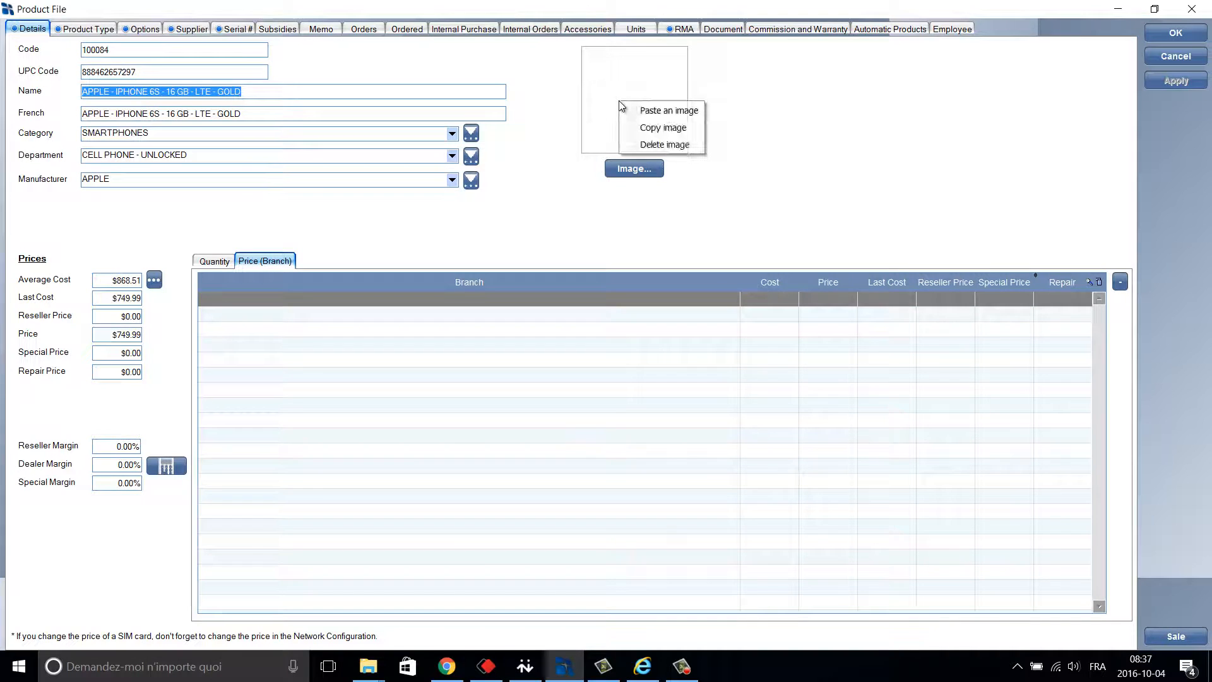
{"action": "left_click", "coordinate": [674, 109]}
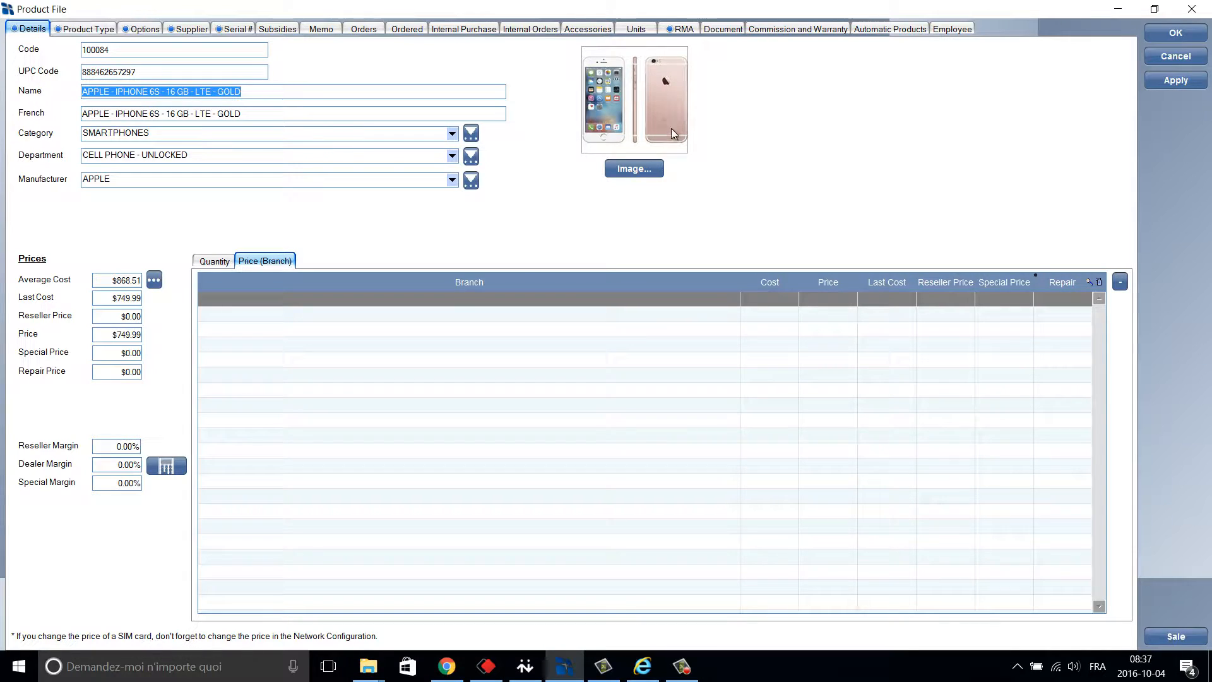
{"action": "left_click", "coordinate": [82, 29]}
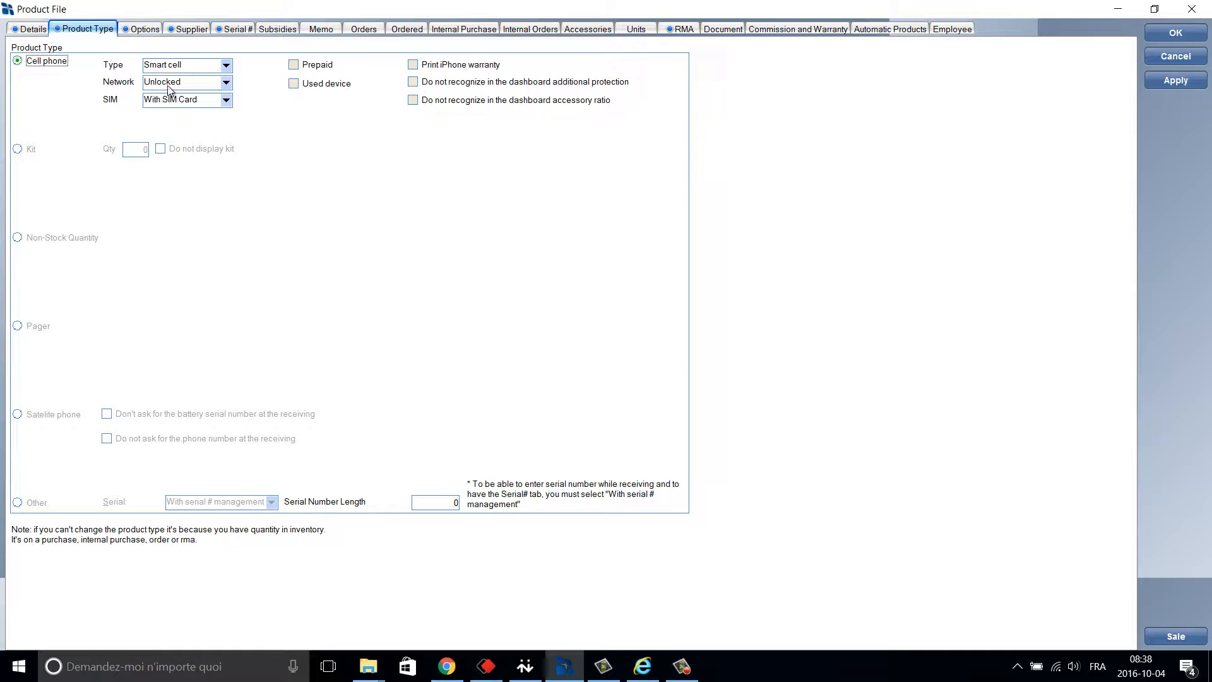
{"action": "left_click", "coordinate": [149, 29]}
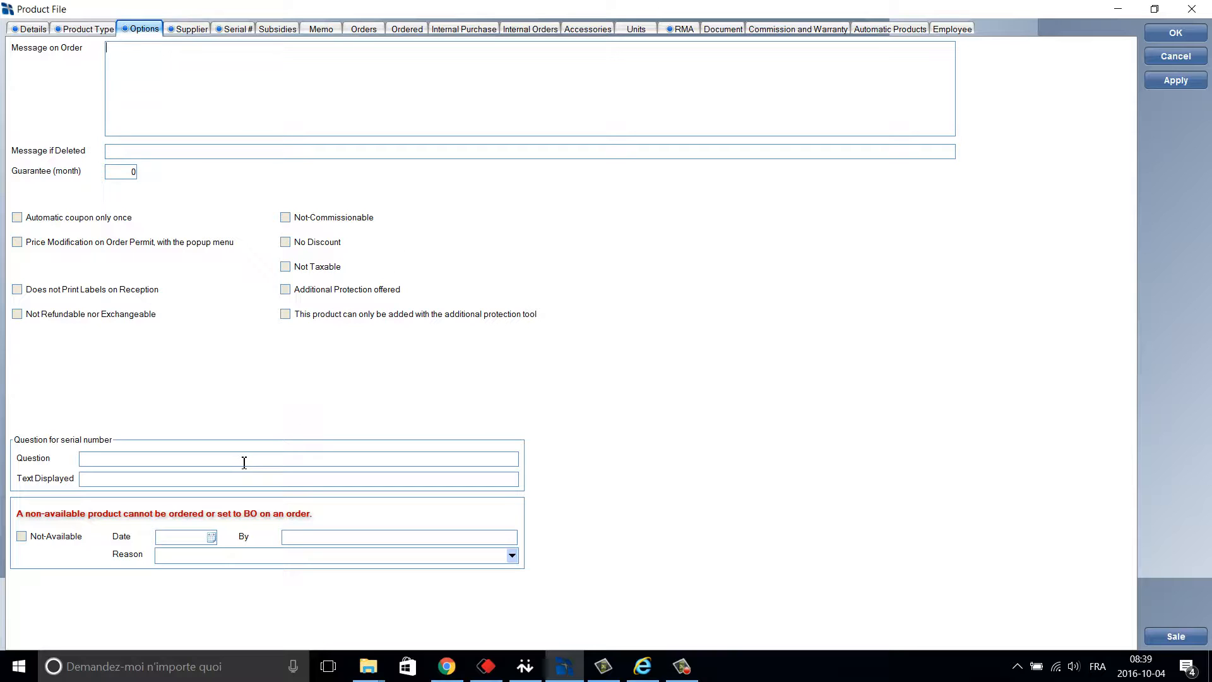
Mark the gold iPhone 6S as Not-Available, dated 2016-10-04.
{"action": "left_click", "coordinate": [22, 537]}
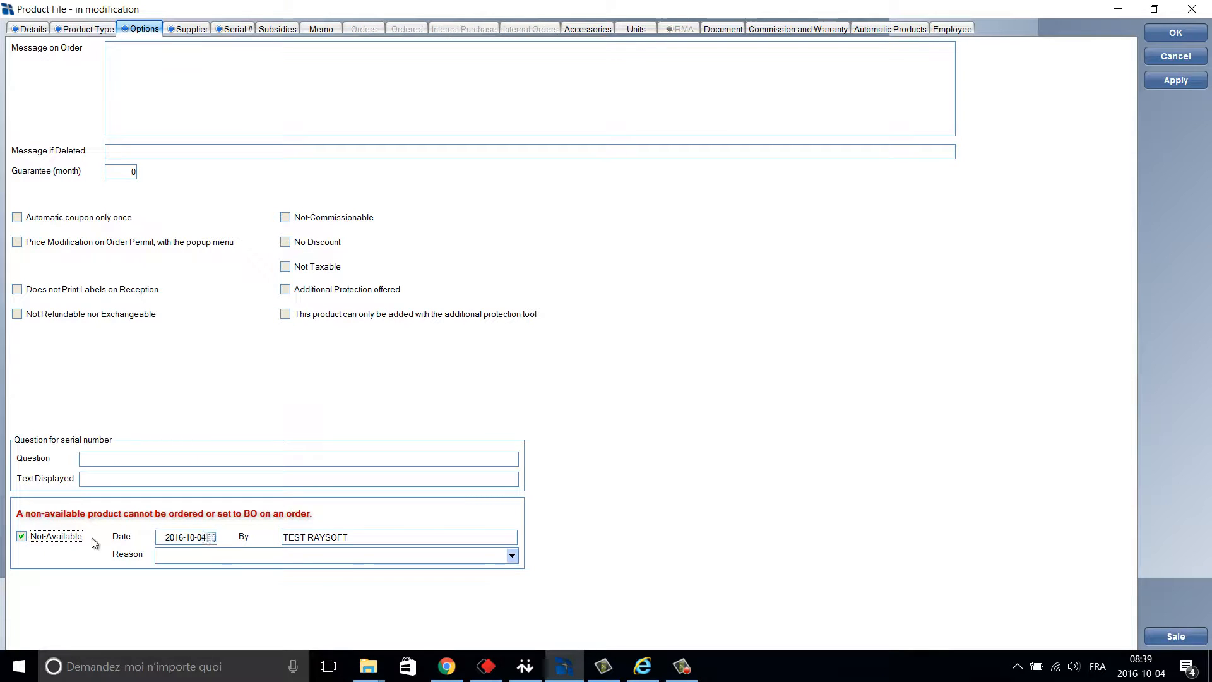
Clear the Not-Available flag and show the Bell Distribution supplier entry at $749.99, narrowing the code column.
{"action": "left_click", "coordinate": [22, 537]}
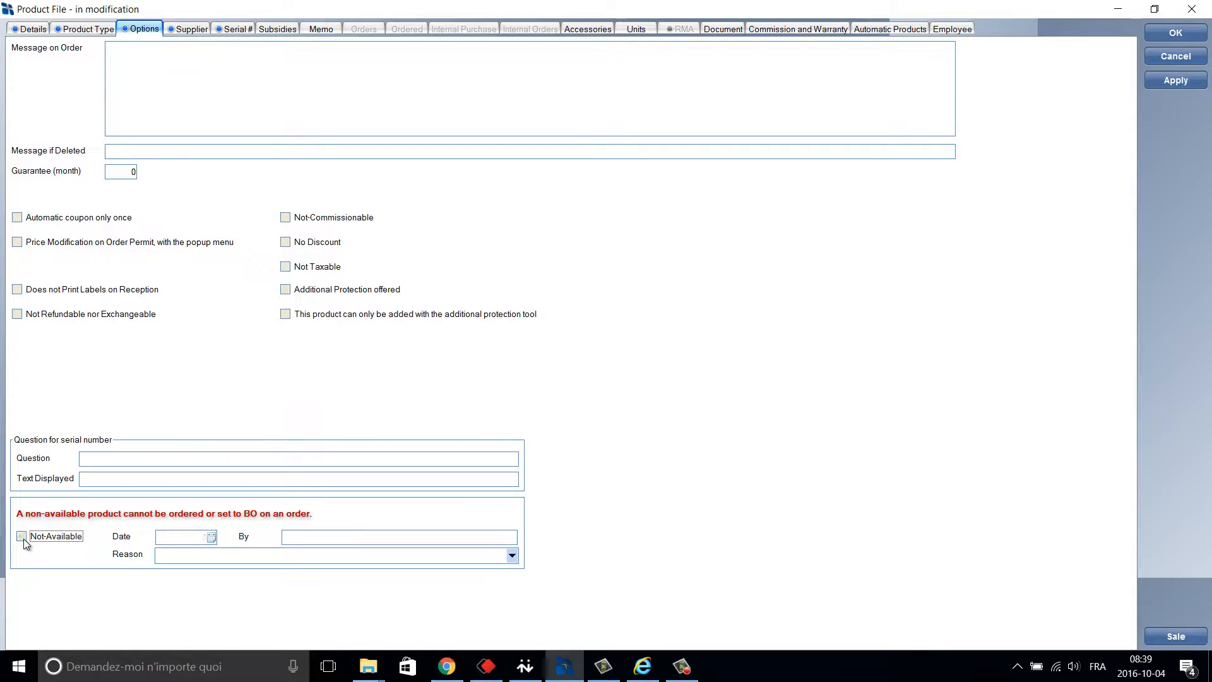
{"action": "left_click", "coordinate": [181, 30]}
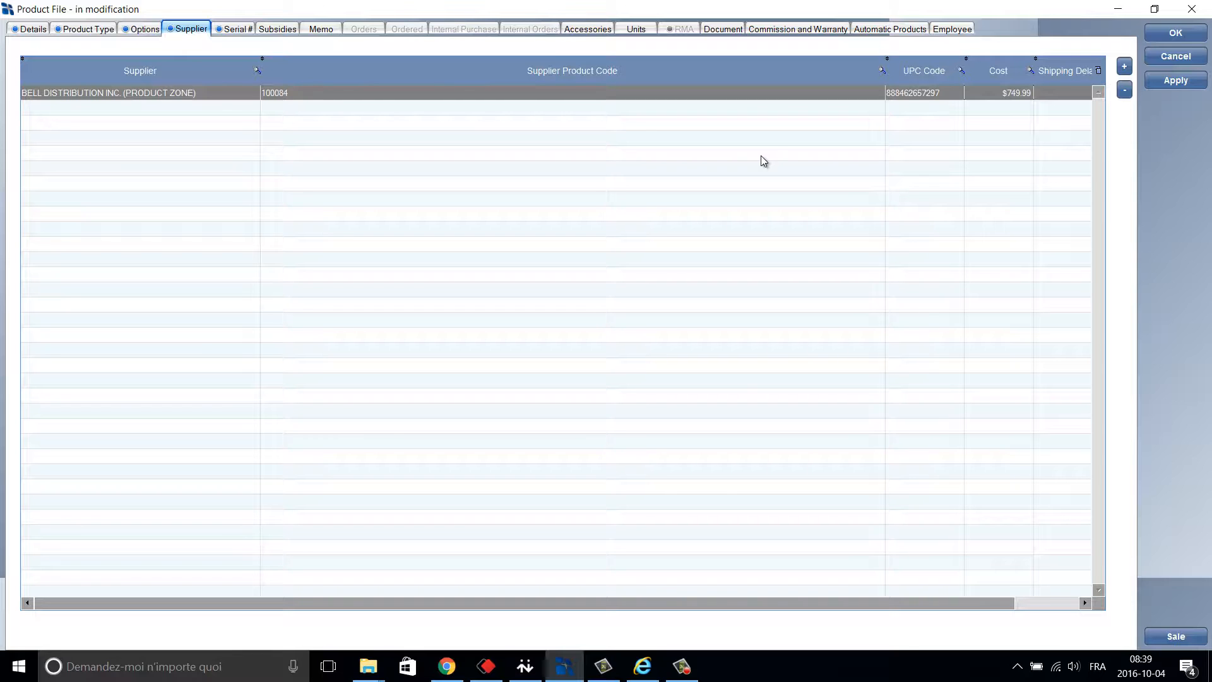
{"action": "left_click_drag", "start_coordinate": [885, 71], "coordinate": [775, 70]}
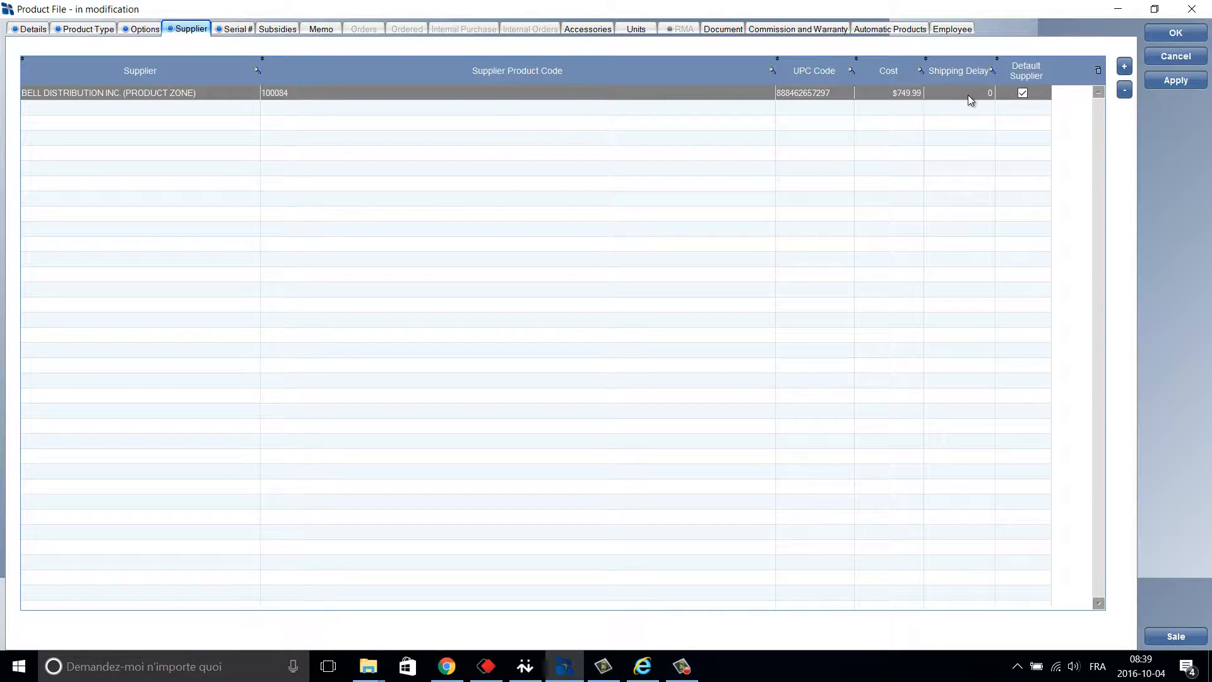
Inspect the Bell Distribution supplier details without saving, then list serial numbers across all branches.
{"action": "double_click", "coordinate": [571, 93]}
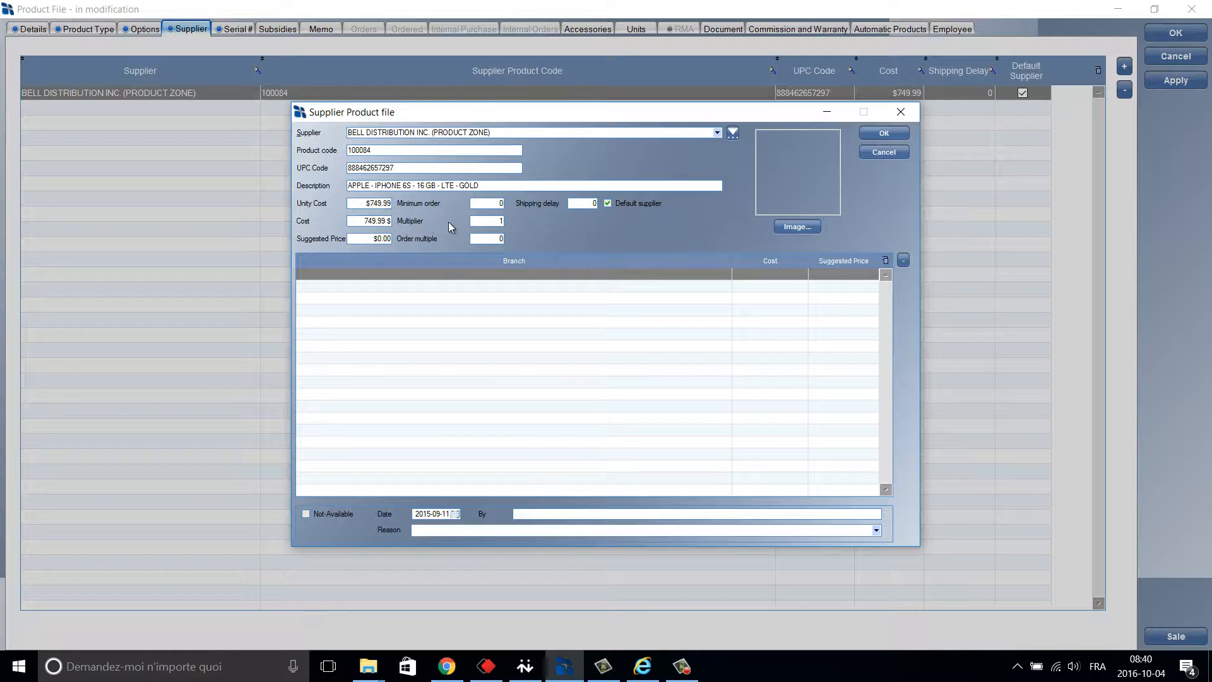
{"action": "left_click", "coordinate": [868, 154]}
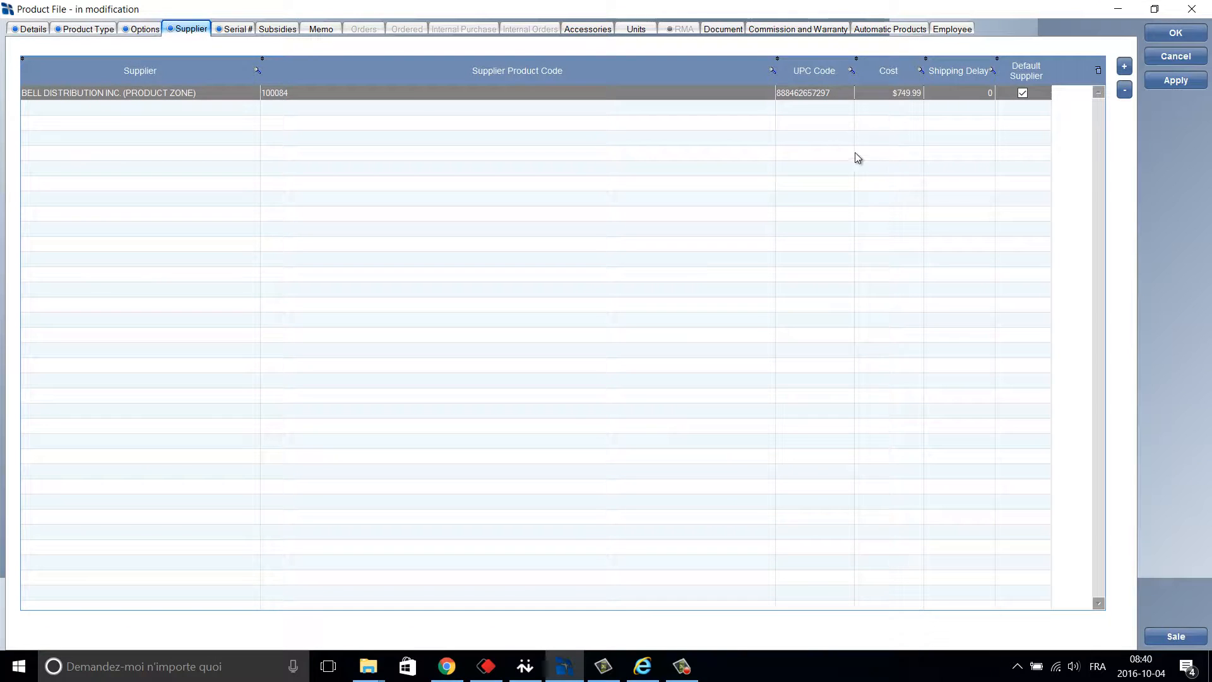
{"action": "left_click", "coordinate": [235, 30]}
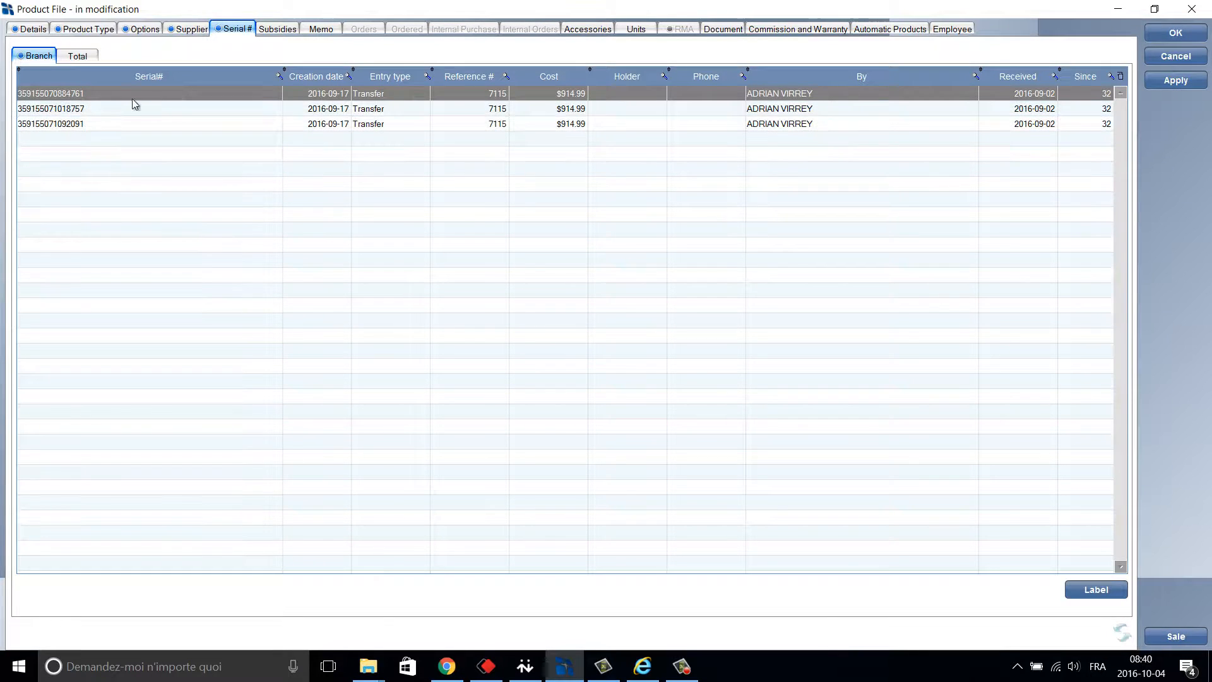
{"action": "left_click", "coordinate": [82, 56]}
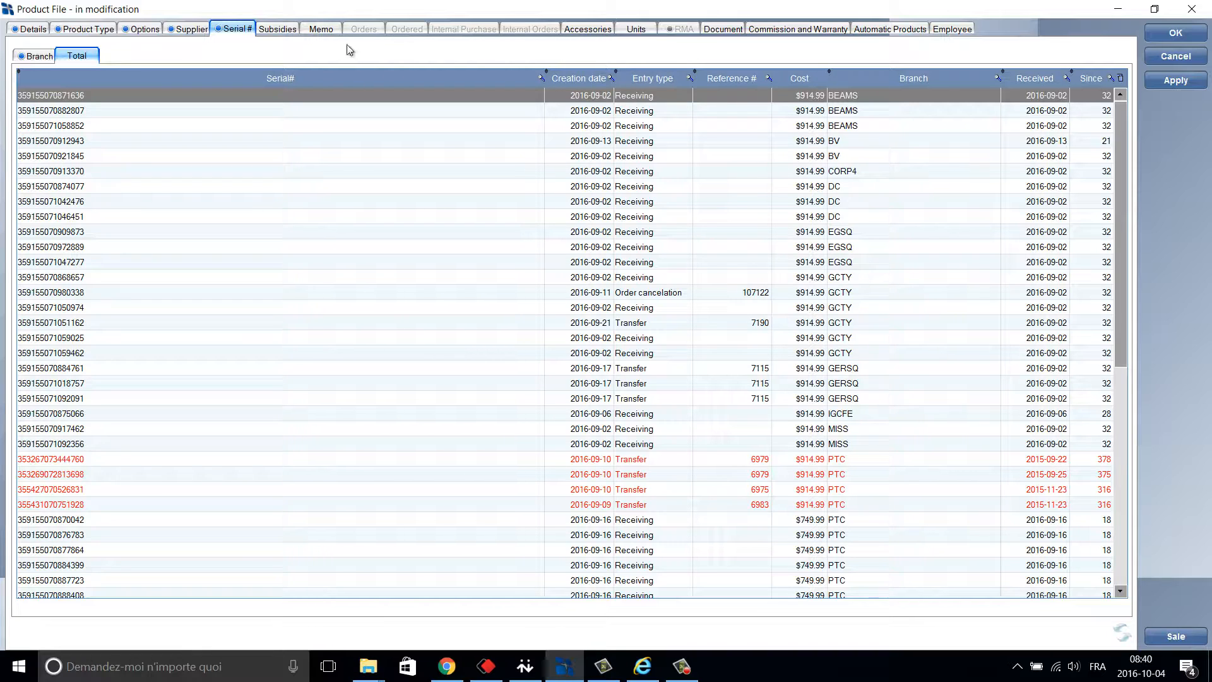
View the empty Subsidies page, then the empty English and French Memo page.
{"action": "left_click", "coordinate": [291, 36]}
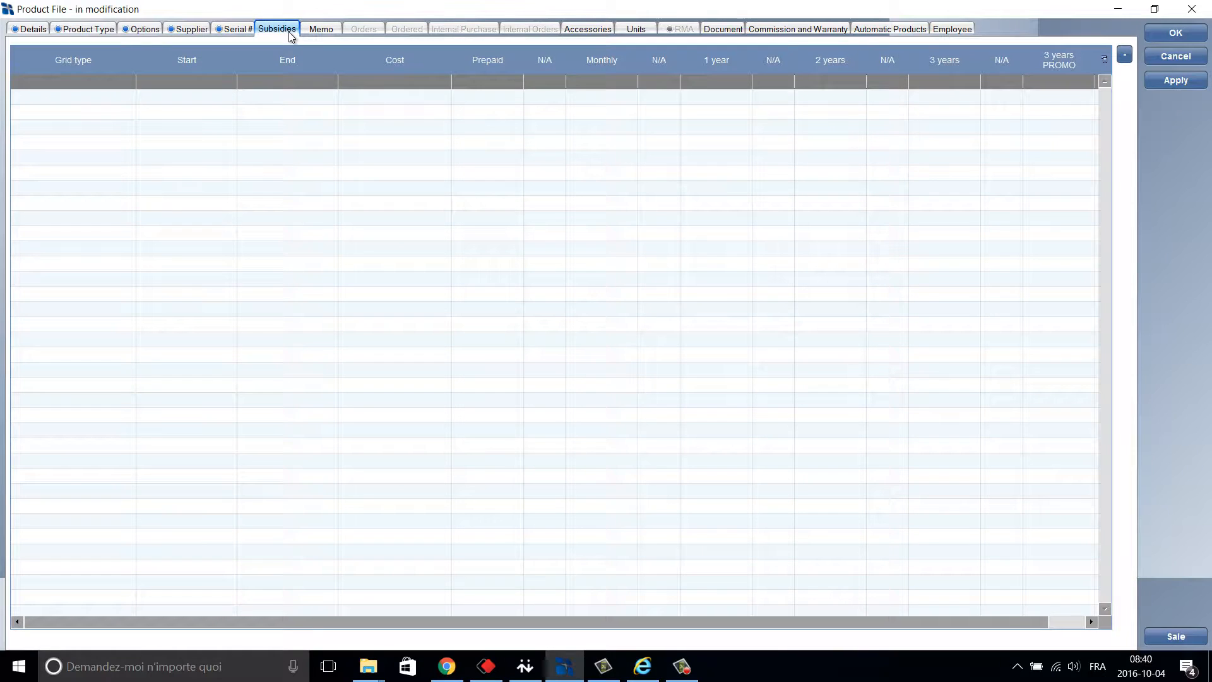
{"action": "left_click", "coordinate": [319, 33]}
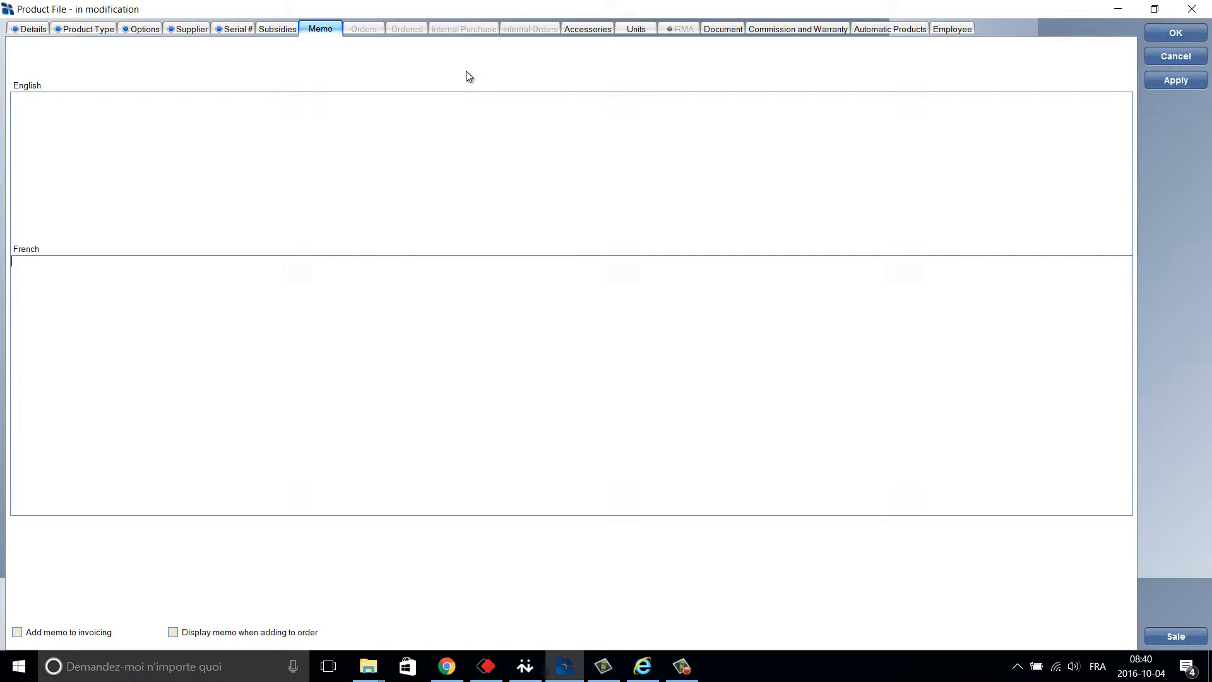
Review the product's empty Accessories, Units and Documents pages, then its Retailer Commission lists.
{"action": "left_click", "coordinate": [597, 29]}
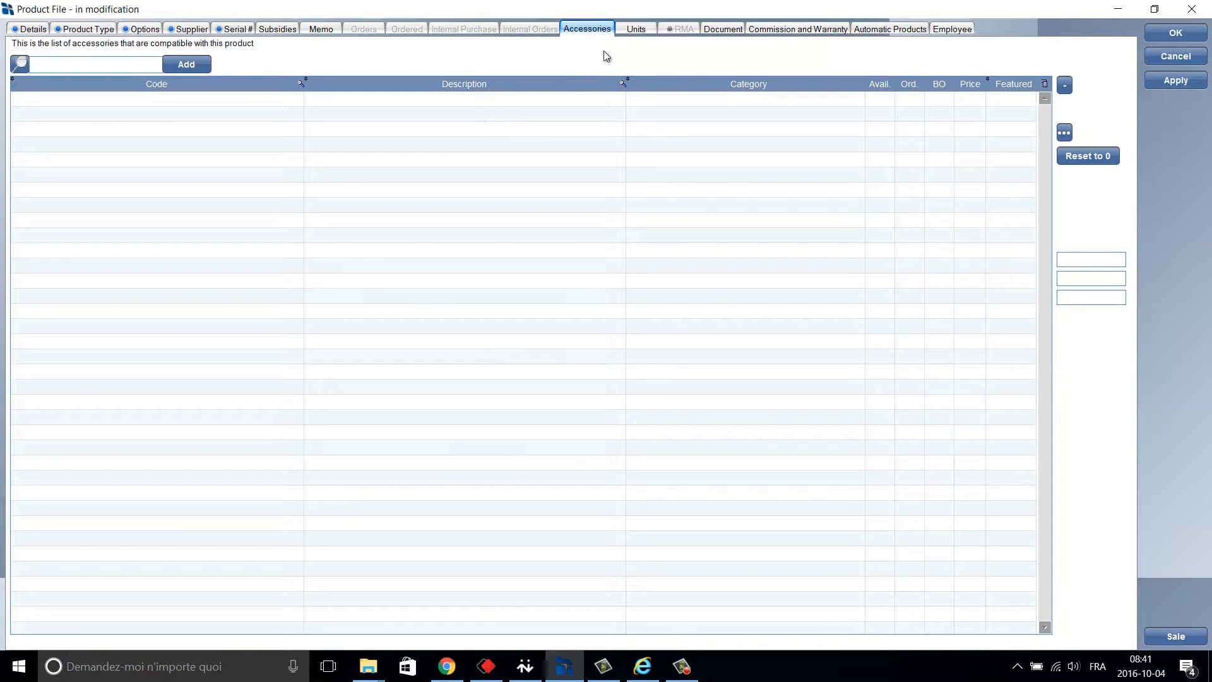
{"action": "left_click", "coordinate": [632, 32]}
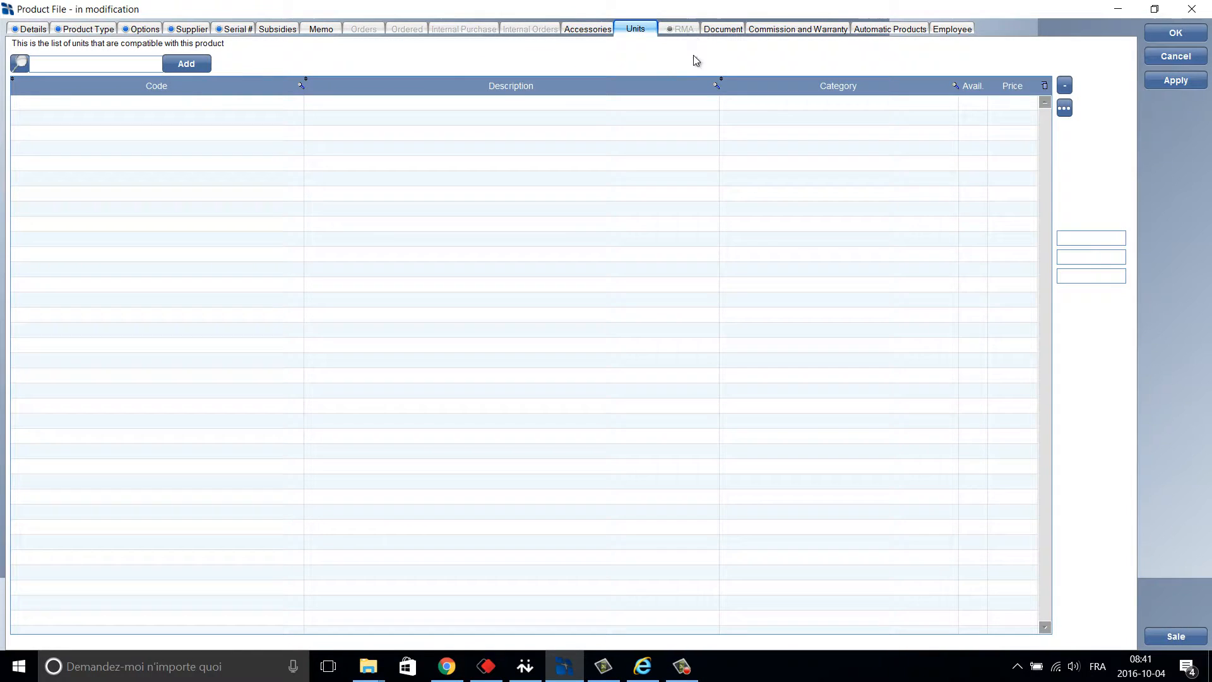
{"action": "left_click", "coordinate": [724, 29]}
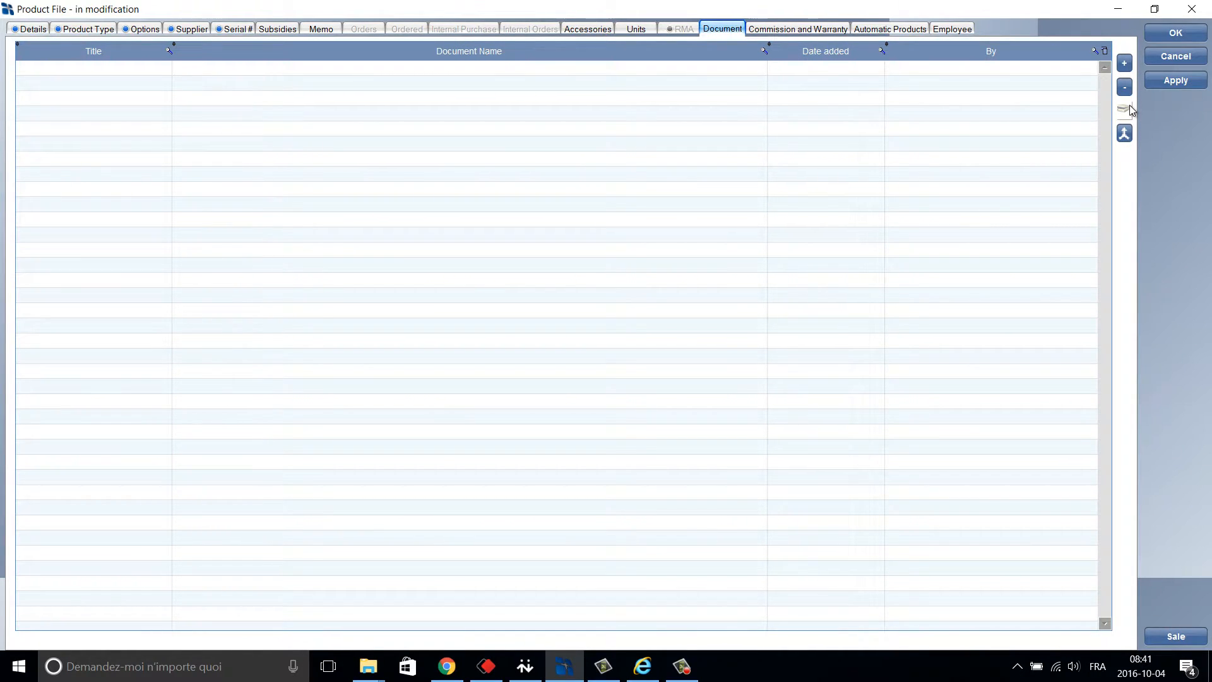
{"action": "left_click", "coordinate": [814, 30]}
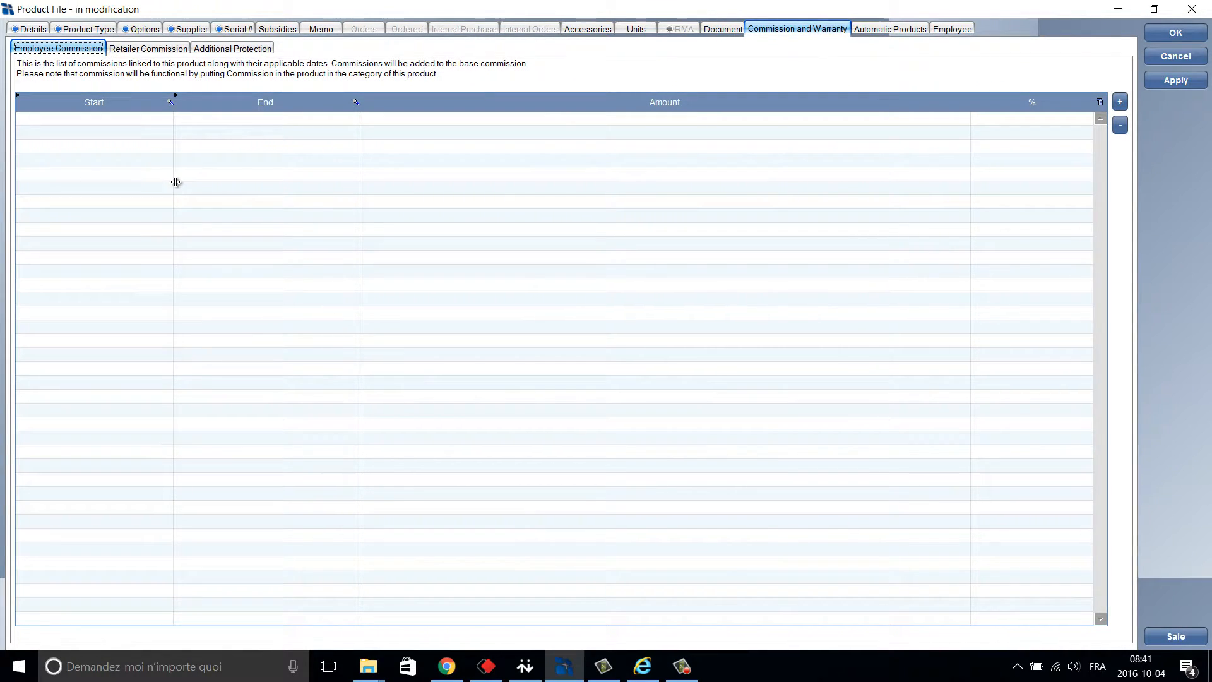
{"action": "left_click", "coordinate": [158, 53]}
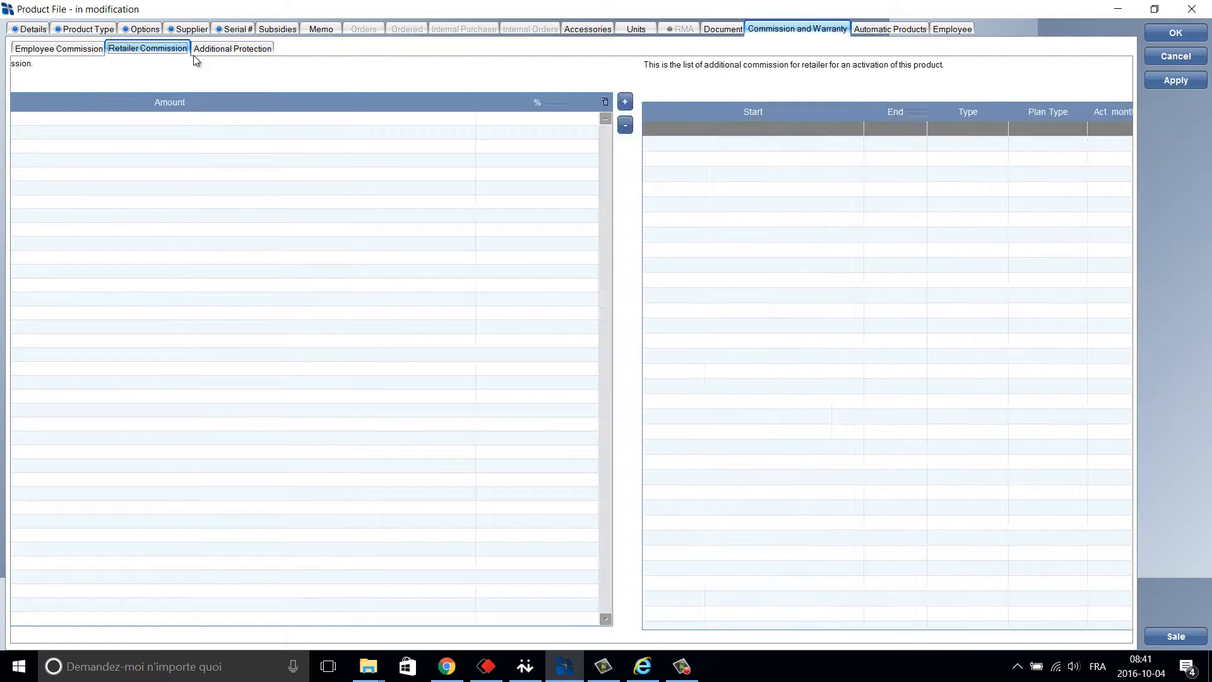
Check the product's Additional Protection plans and Automatic Products list, both empty.
{"action": "left_click", "coordinate": [214, 52]}
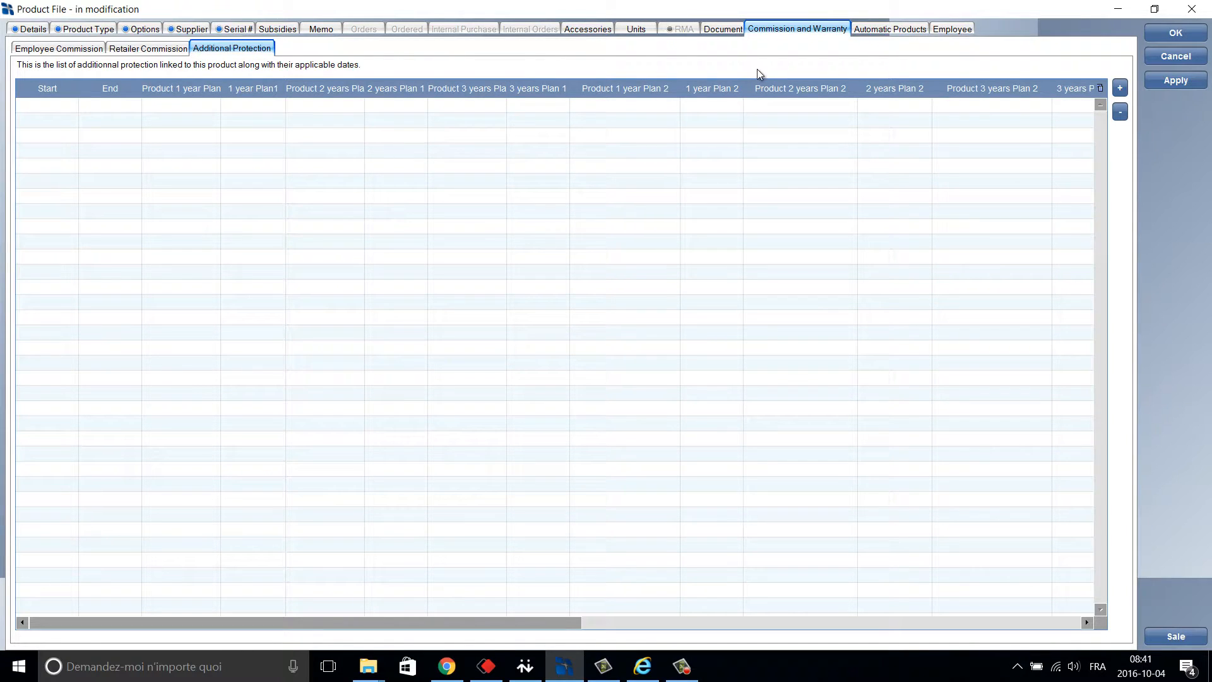
{"action": "left_click", "coordinate": [912, 30]}
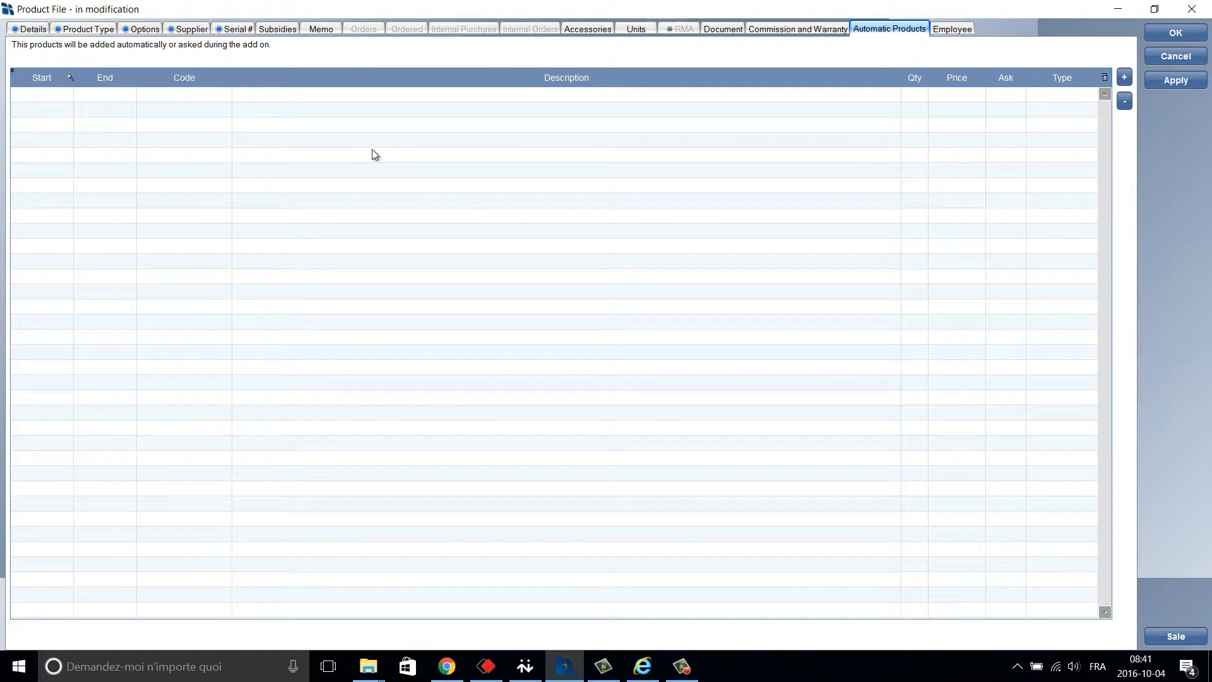
Check the product's Employee page, return to its Details at $749.99, and close the file.
{"action": "left_click", "coordinate": [952, 33]}
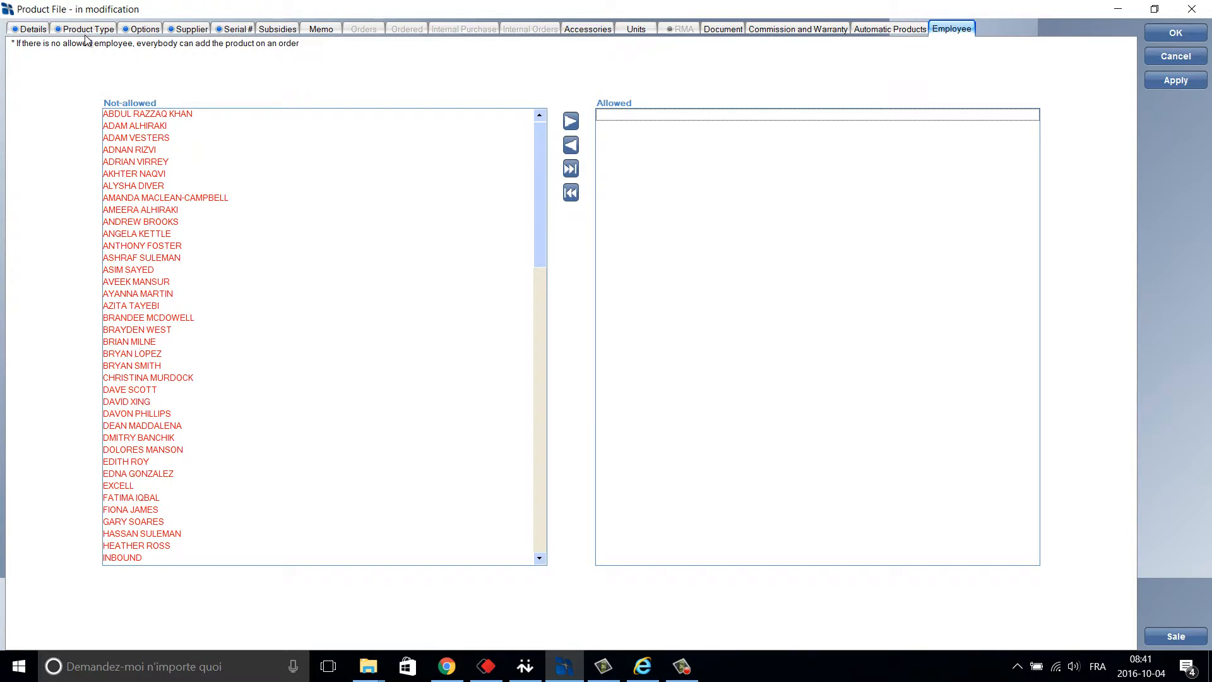
{"action": "left_click", "coordinate": [42, 29]}
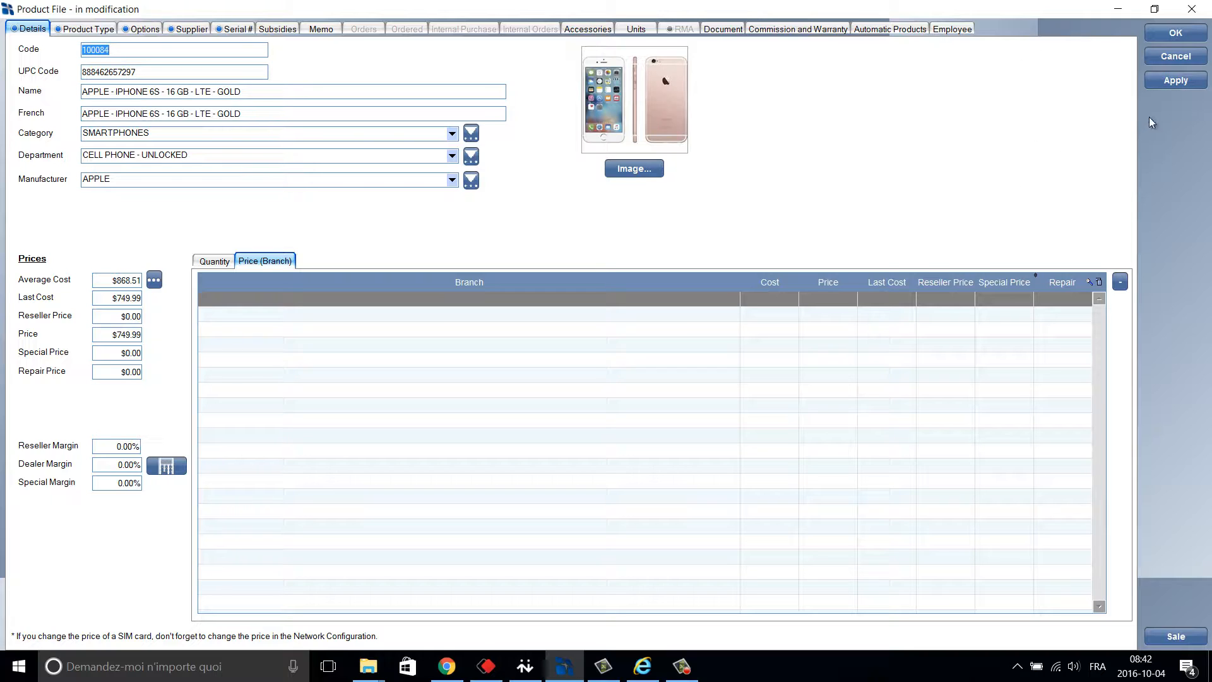
{"action": "left_click", "coordinate": [1185, 35]}
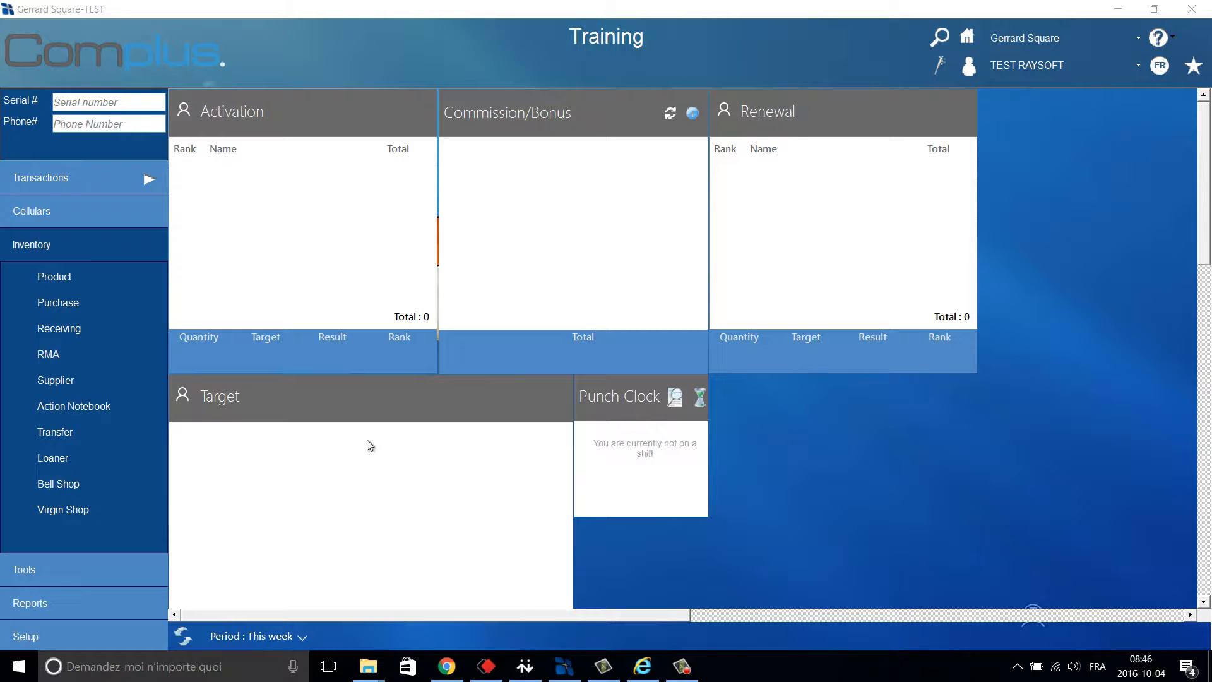
Create a new RMA for supplier BELL DISTRIBUTION INC. (PRODUCT ZONE), dated 2016-10-04.
{"action": "left_click", "coordinate": [106, 357]}
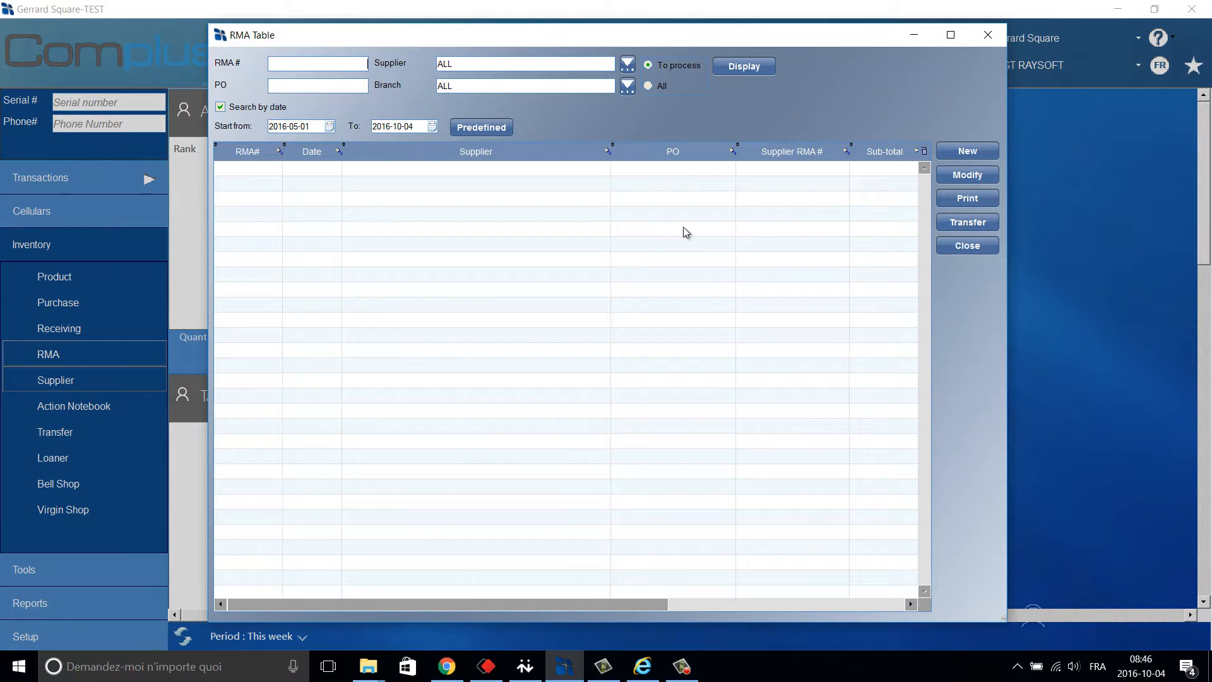
{"action": "left_click", "coordinate": [948, 152]}
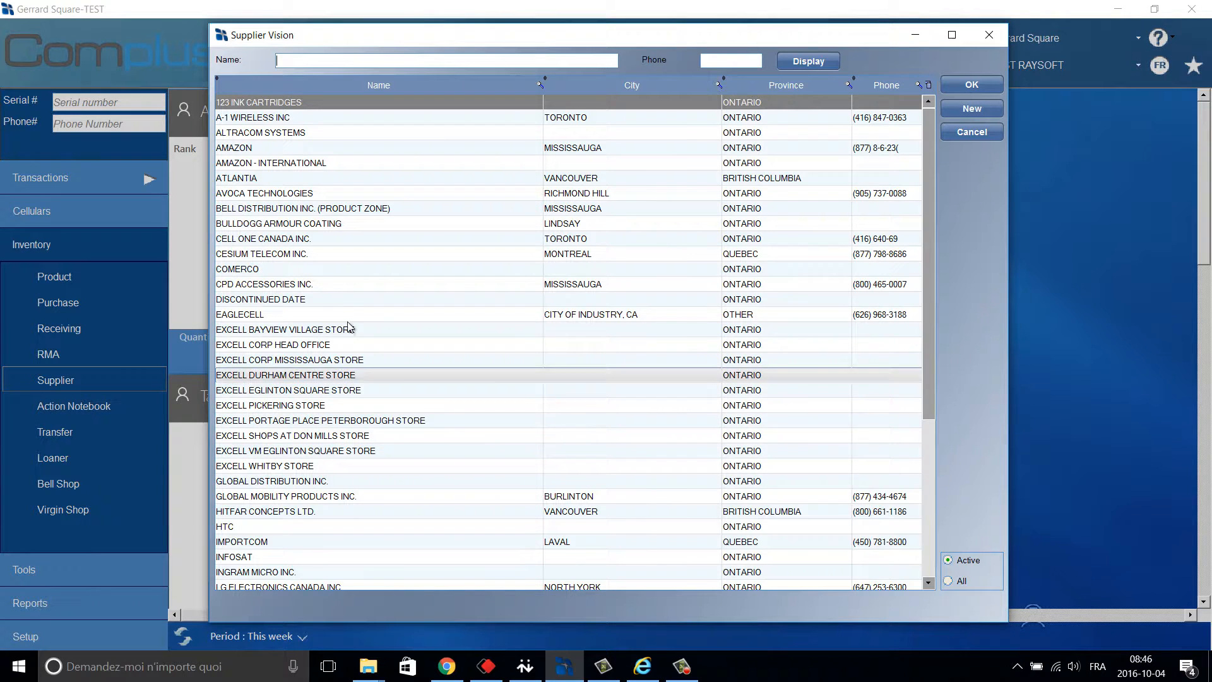
{"action": "left_click", "coordinate": [374, 210]}
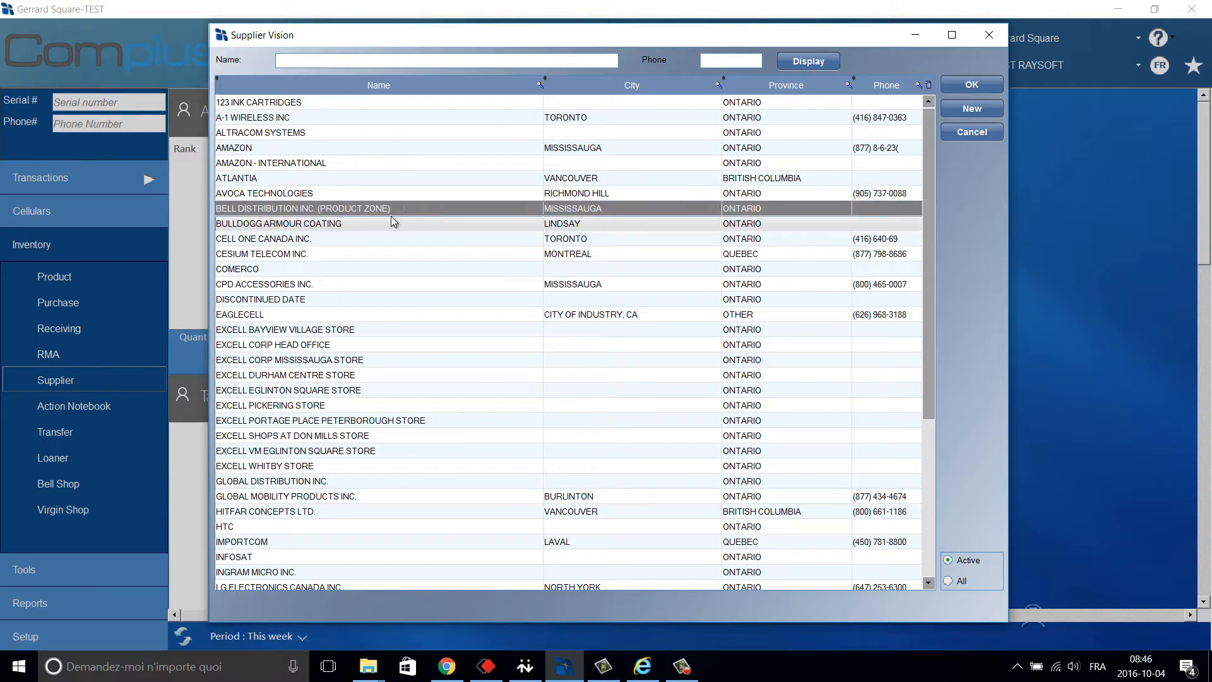
{"action": "left_click", "coordinate": [996, 88]}
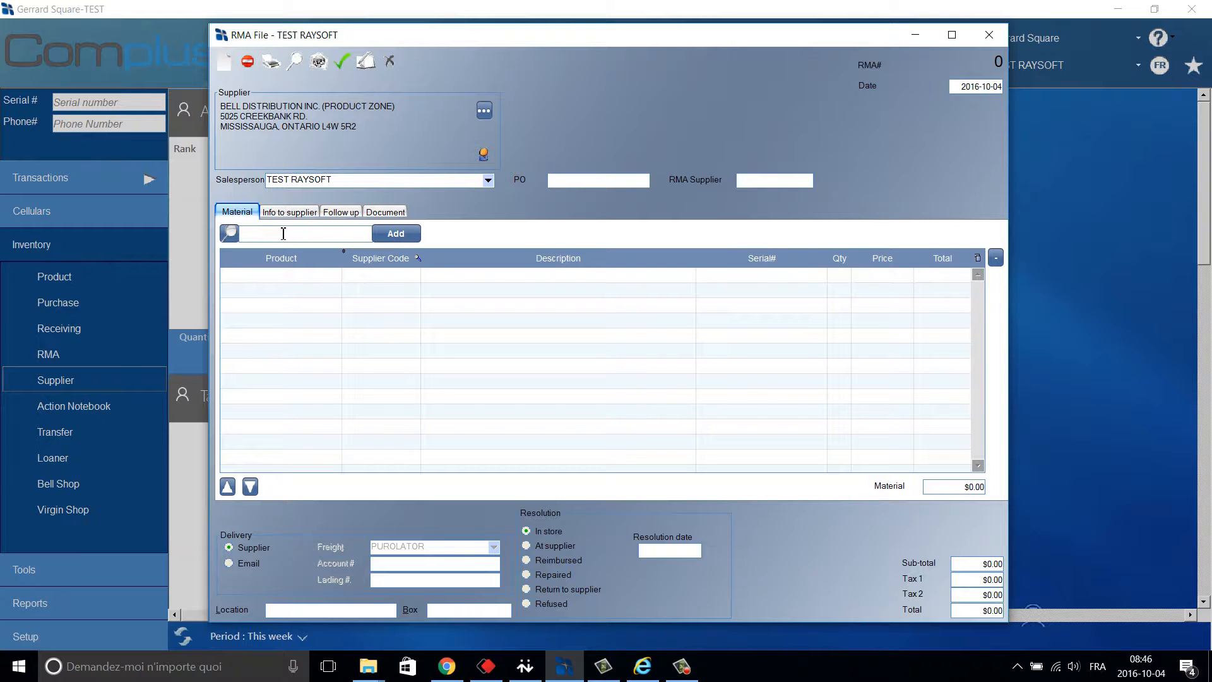
{"action": "left_click", "coordinate": [228, 235]}
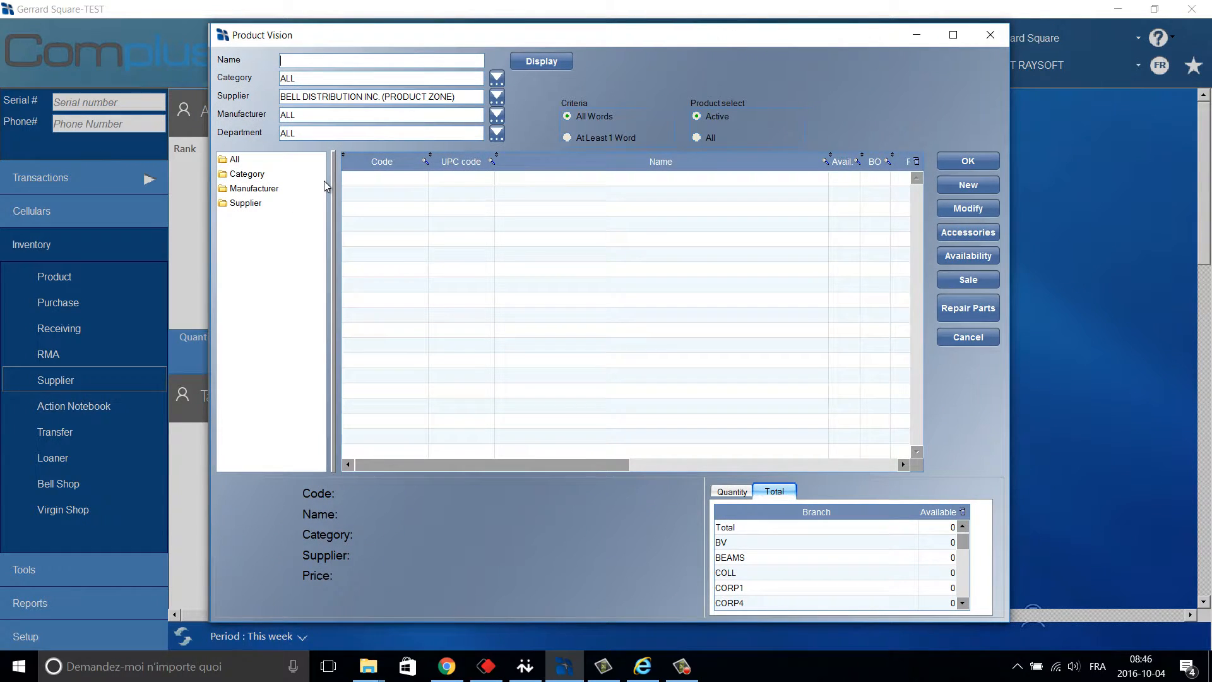
{"action": "type", "text": "IPHONE"}
{"action": "key", "text": "Tab"}
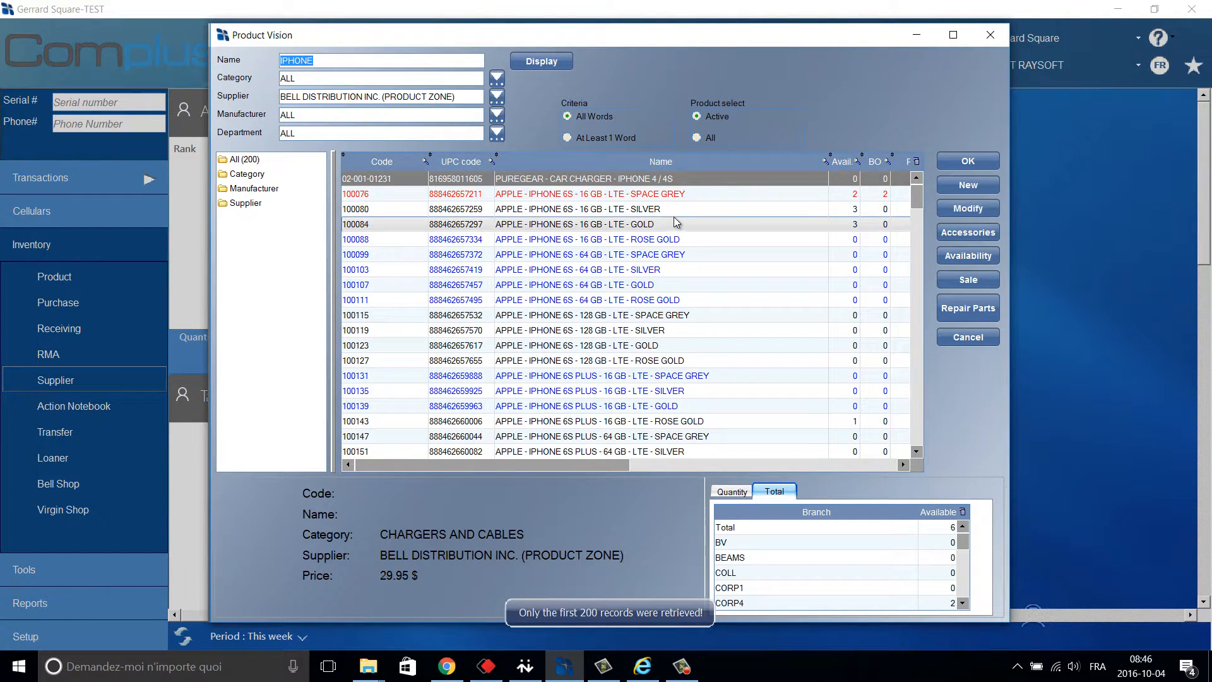
{"action": "left_click", "coordinate": [679, 209]}
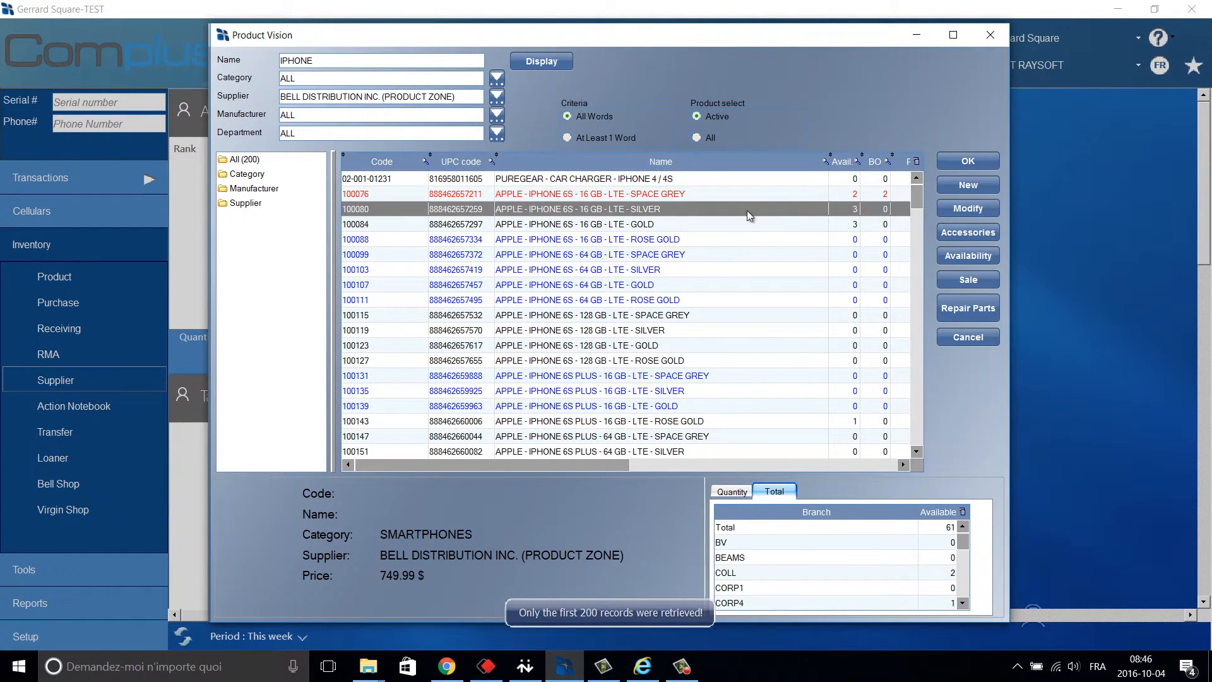
{"action": "left_click", "coordinate": [993, 162]}
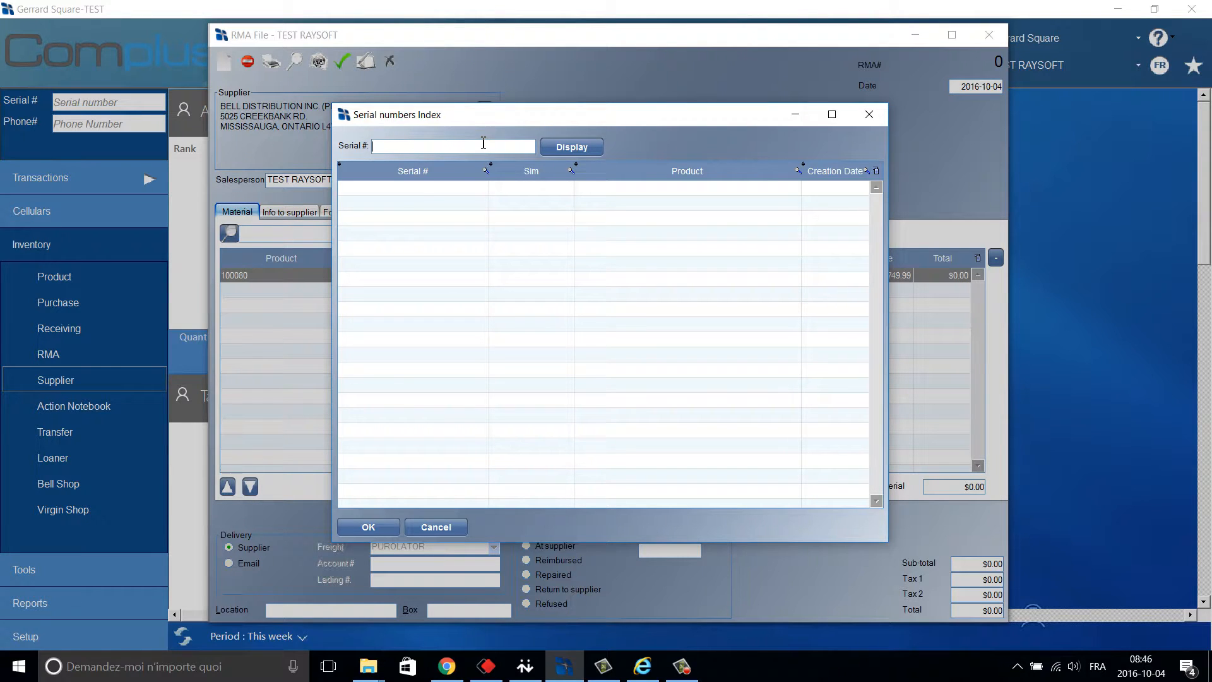
{"action": "left_click", "coordinate": [568, 151]}
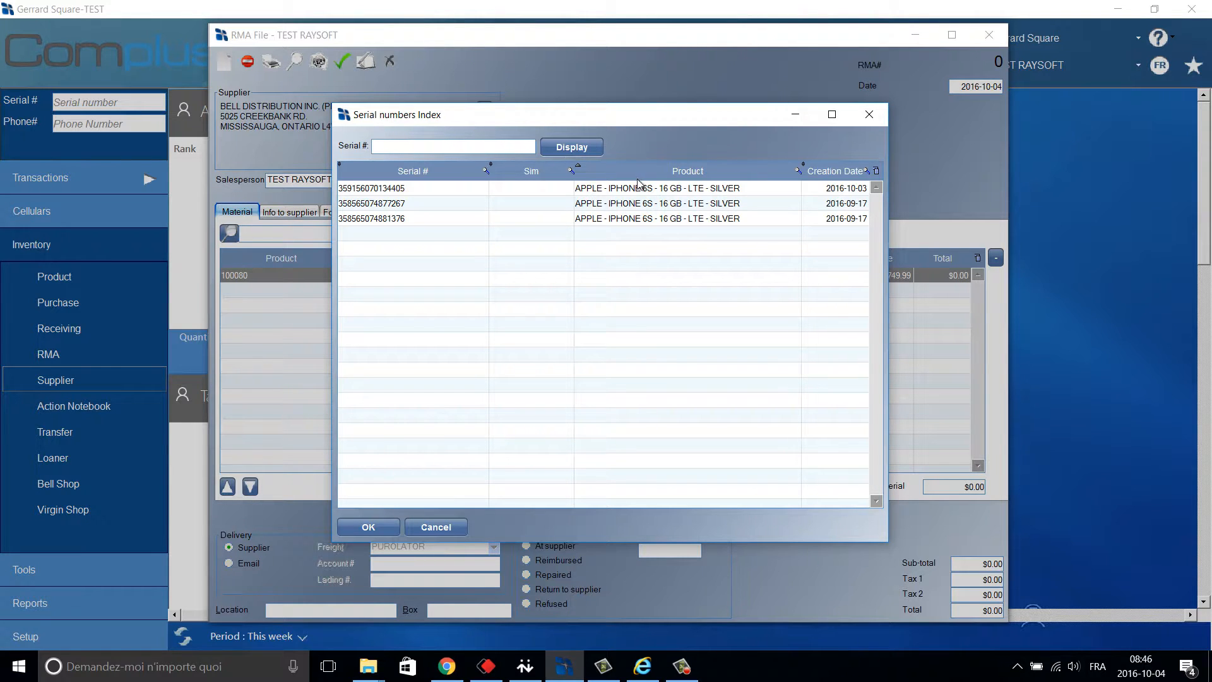
{"action": "left_click", "coordinate": [642, 189]}
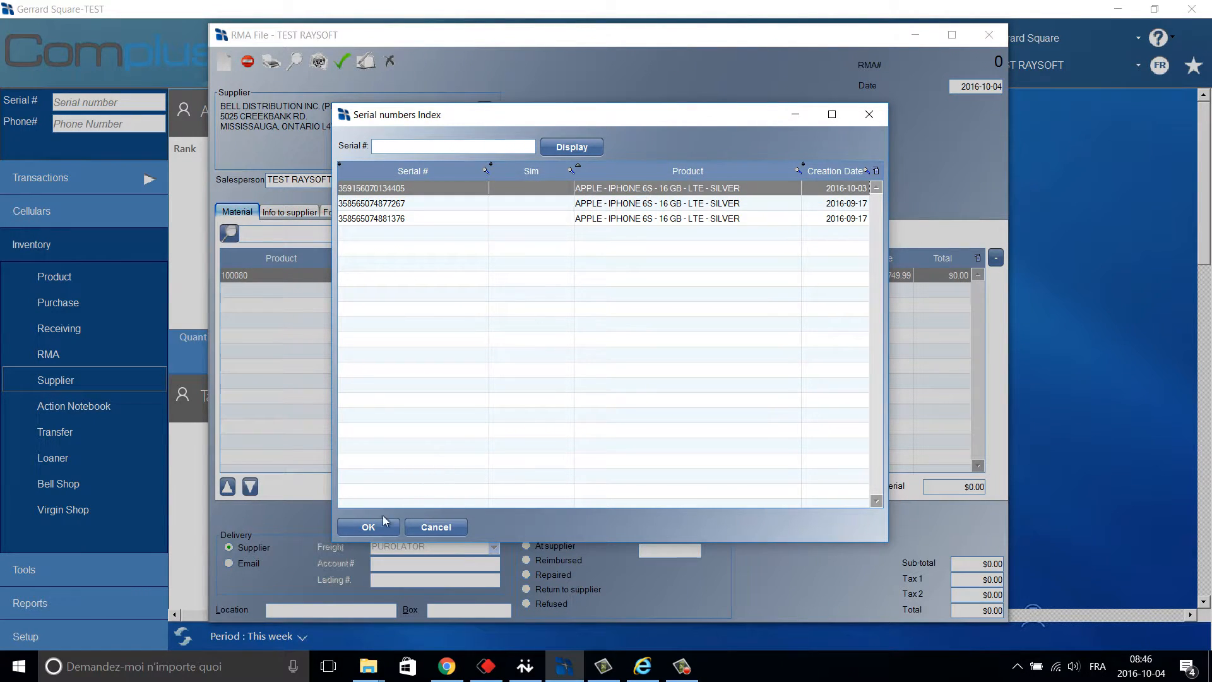
{"action": "left_click", "coordinate": [370, 526]}
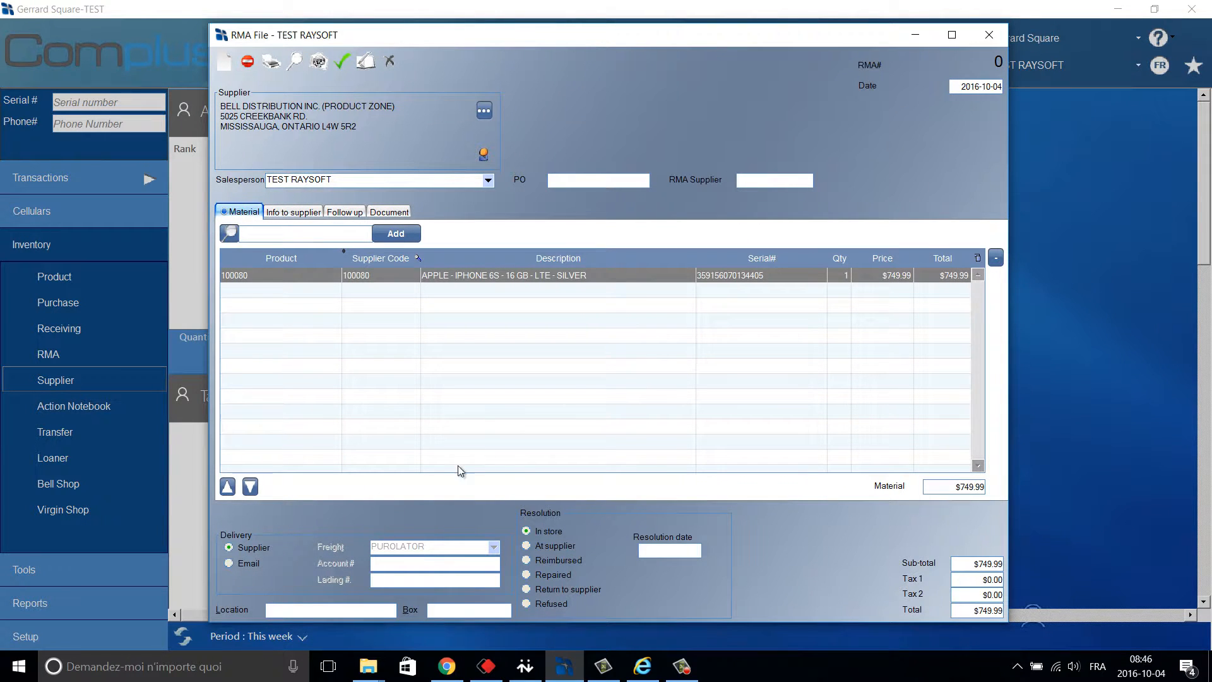
Save the RMA as number 993 with Purolator as carrier and close it.
{"action": "left_click", "coordinate": [341, 62]}
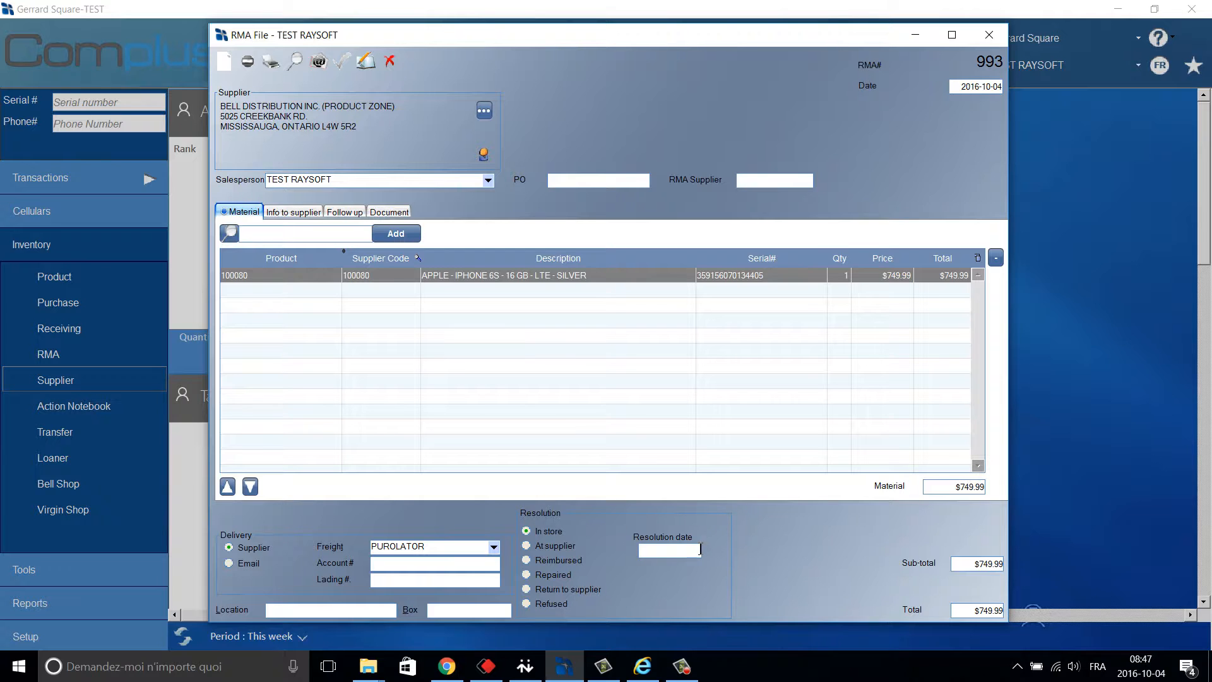
{"action": "left_click", "coordinate": [988, 34]}
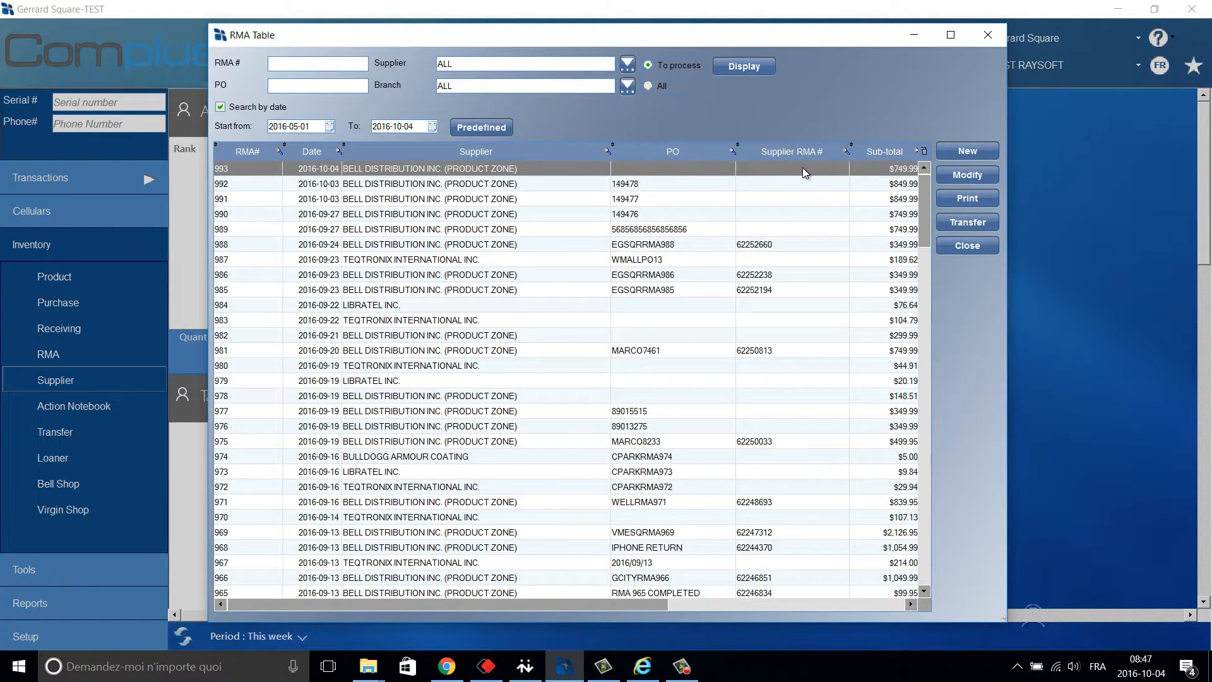
Change RMA 993's resolution status to At supplier and close the file.
{"action": "left_click", "coordinate": [960, 175]}
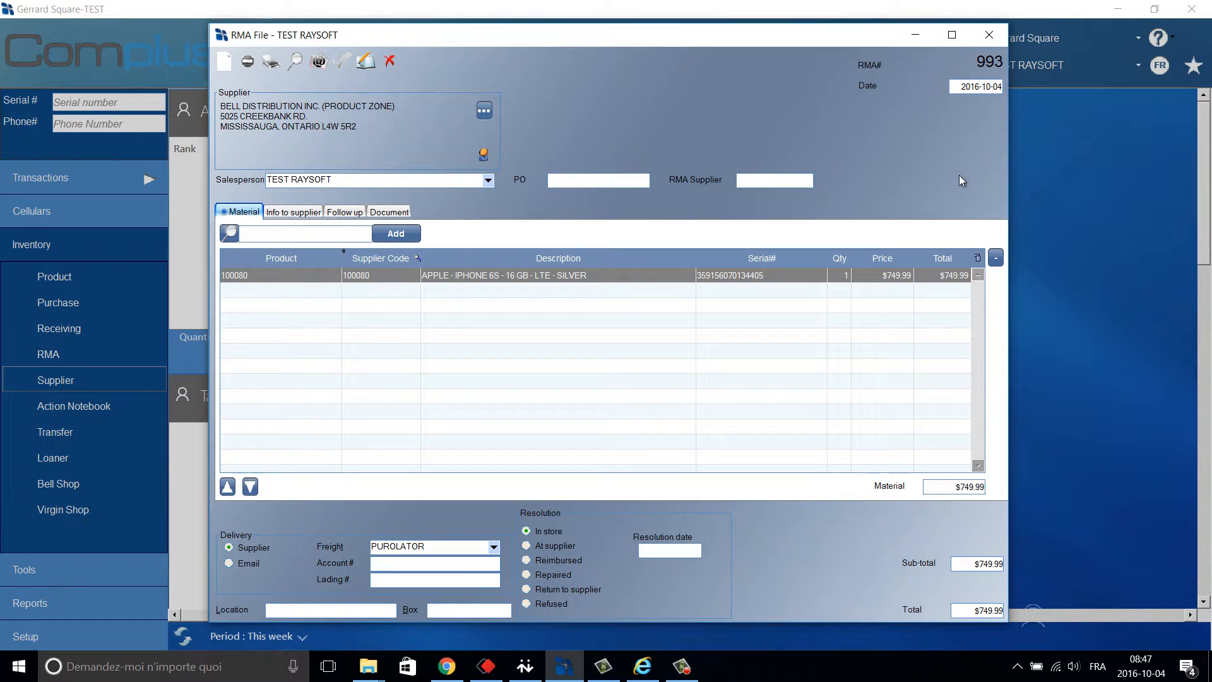
{"action": "left_click", "coordinate": [365, 61]}
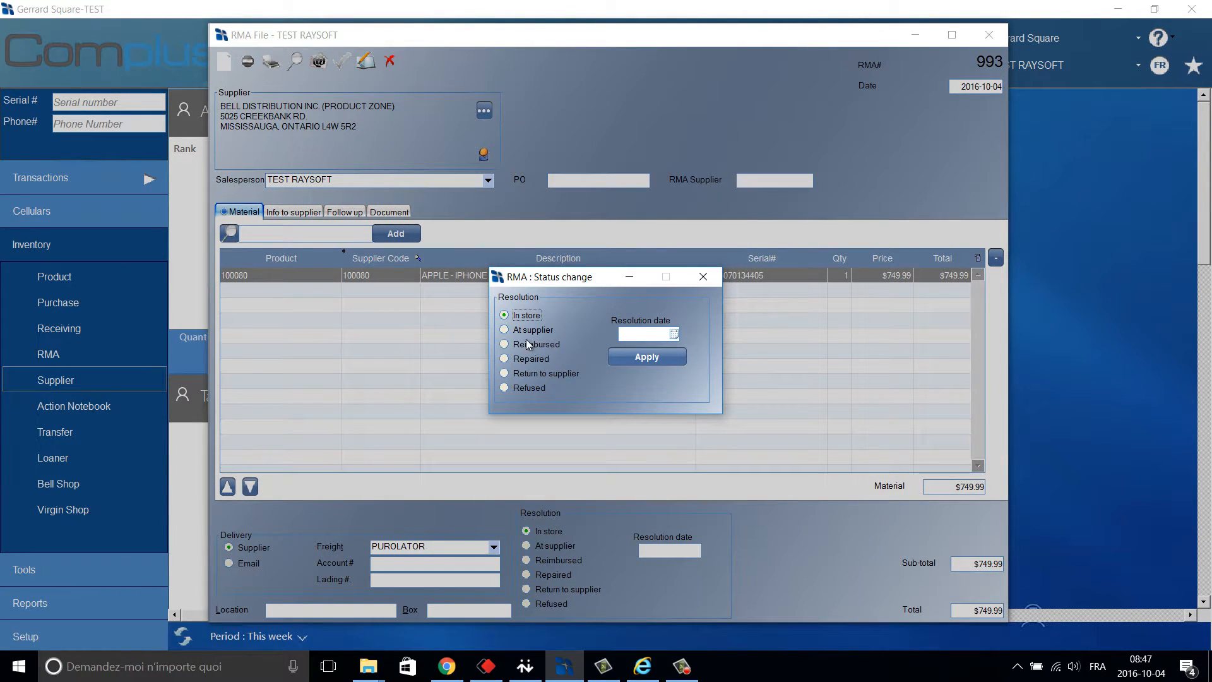
{"action": "left_click", "coordinate": [505, 331]}
{"action": "left_click", "coordinate": [652, 358]}
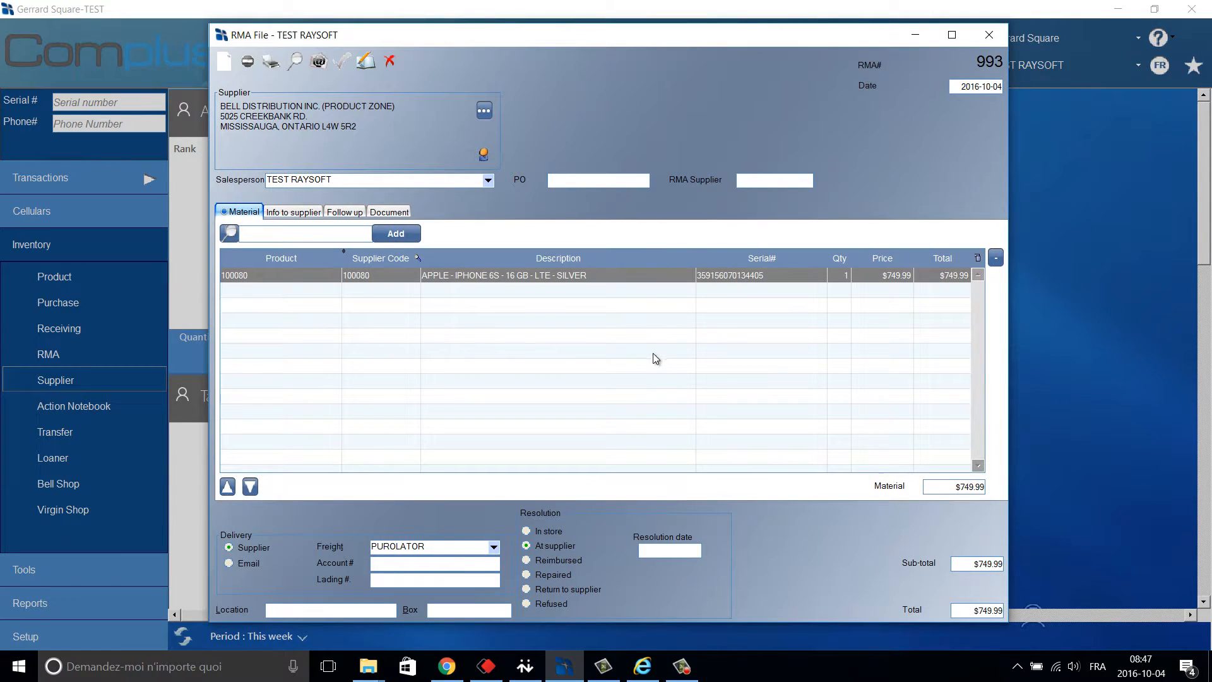
{"action": "left_click", "coordinate": [998, 39]}
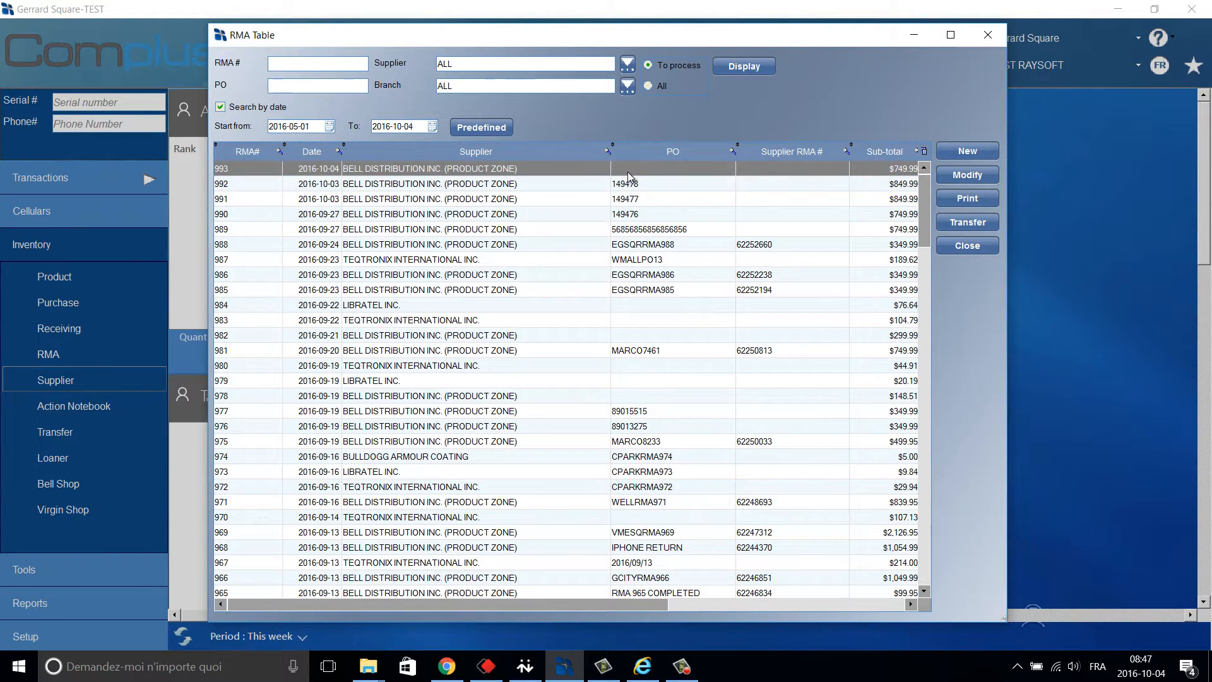
Mark RMA 993 as Repaired, resolved 2016-10-04, and close its file.
{"action": "left_click", "coordinate": [965, 176]}
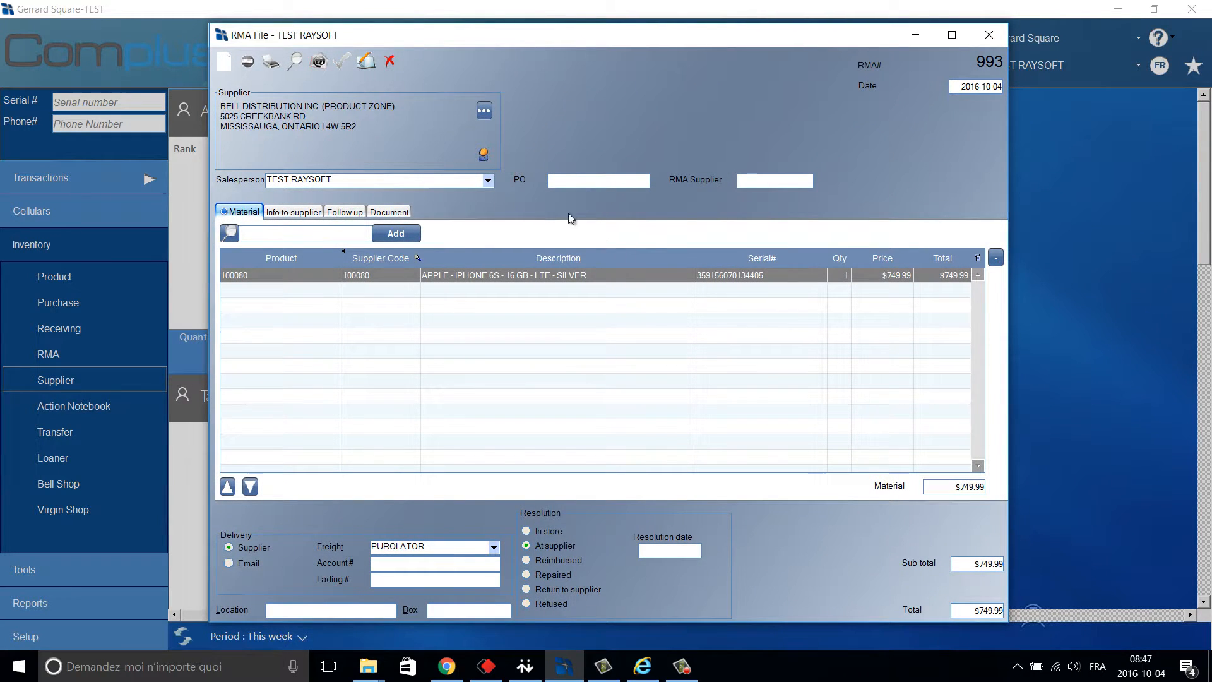
{"action": "left_click", "coordinate": [366, 62]}
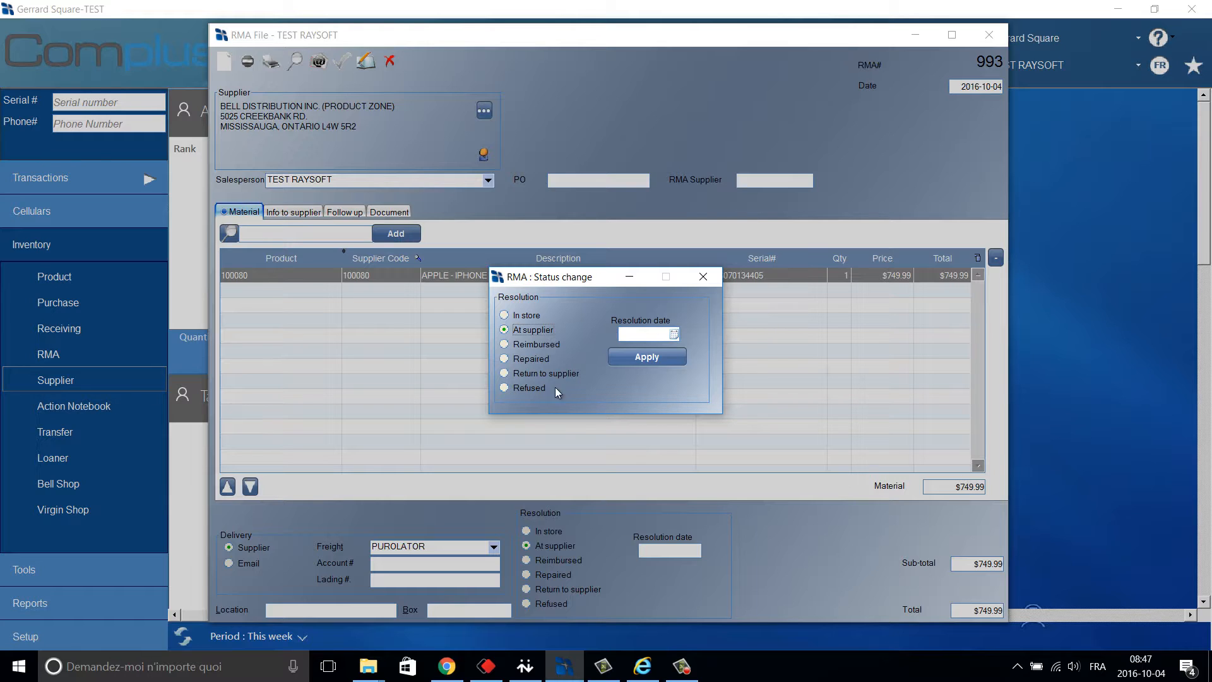
{"action": "left_click", "coordinate": [528, 360]}
{"action": "left_click", "coordinate": [657, 357]}
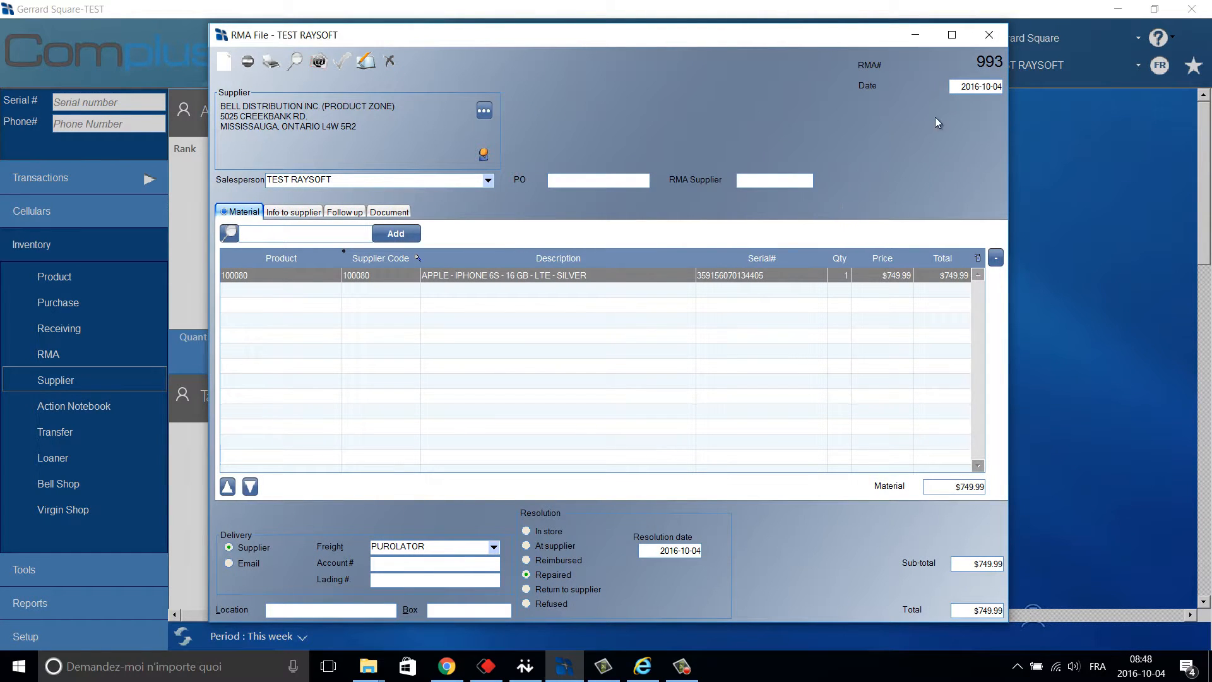
{"action": "left_click", "coordinate": [995, 45]}
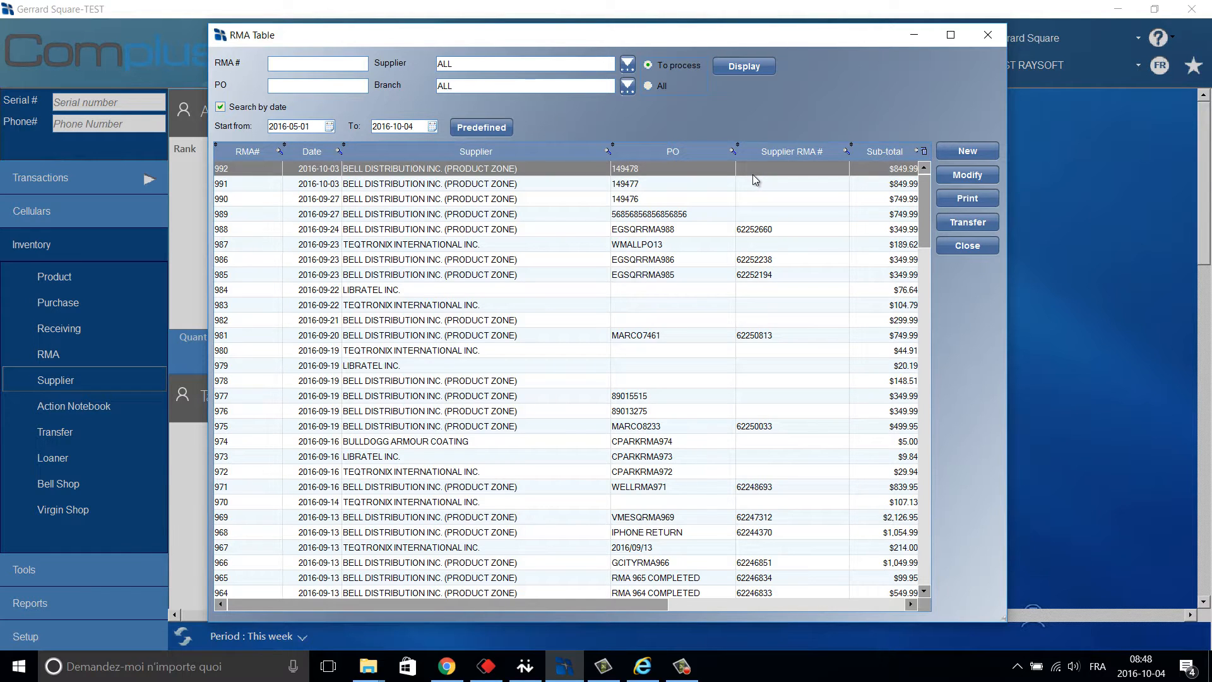
Close the RMA Table and open the Supplier Table under Cellulars > Inventory.
{"action": "left_click", "coordinate": [988, 35]}
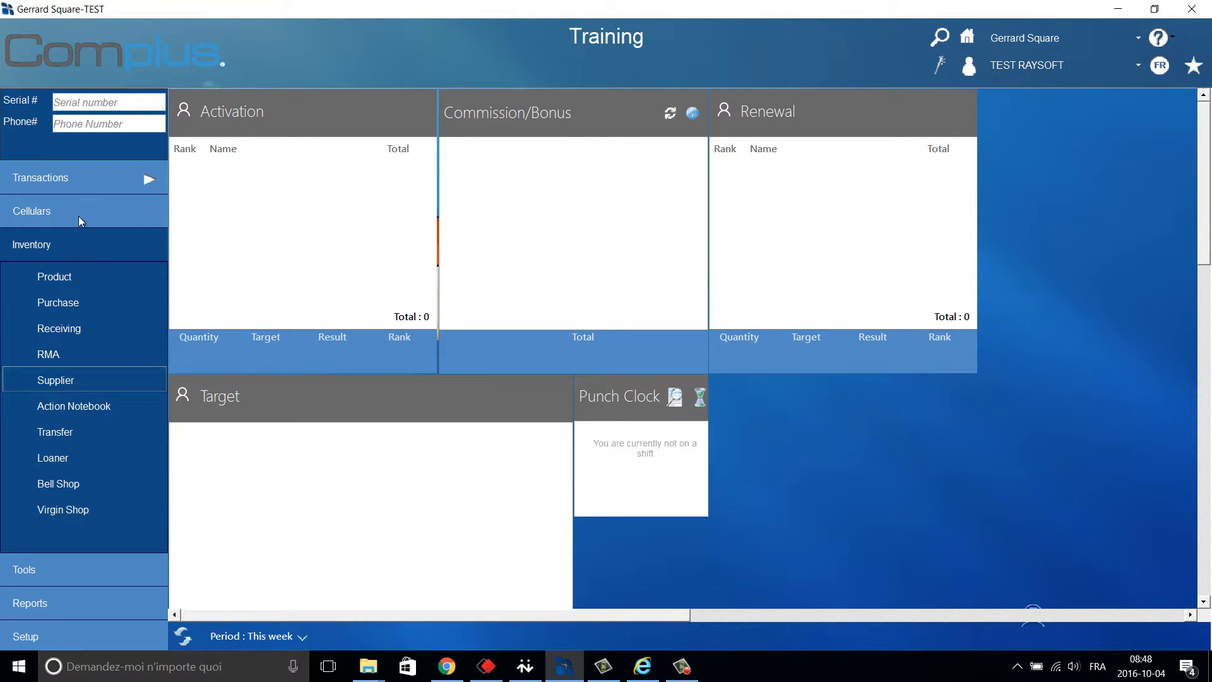
{"action": "left_click", "coordinate": [77, 216]}
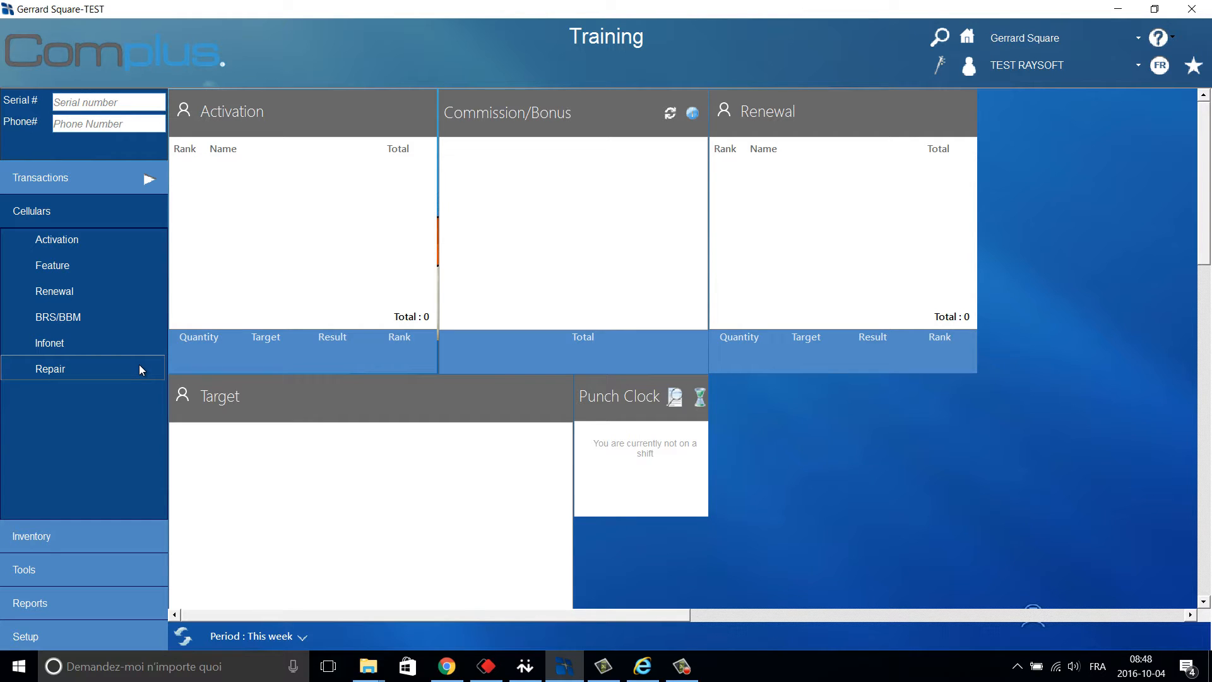
{"action": "left_click", "coordinate": [104, 538]}
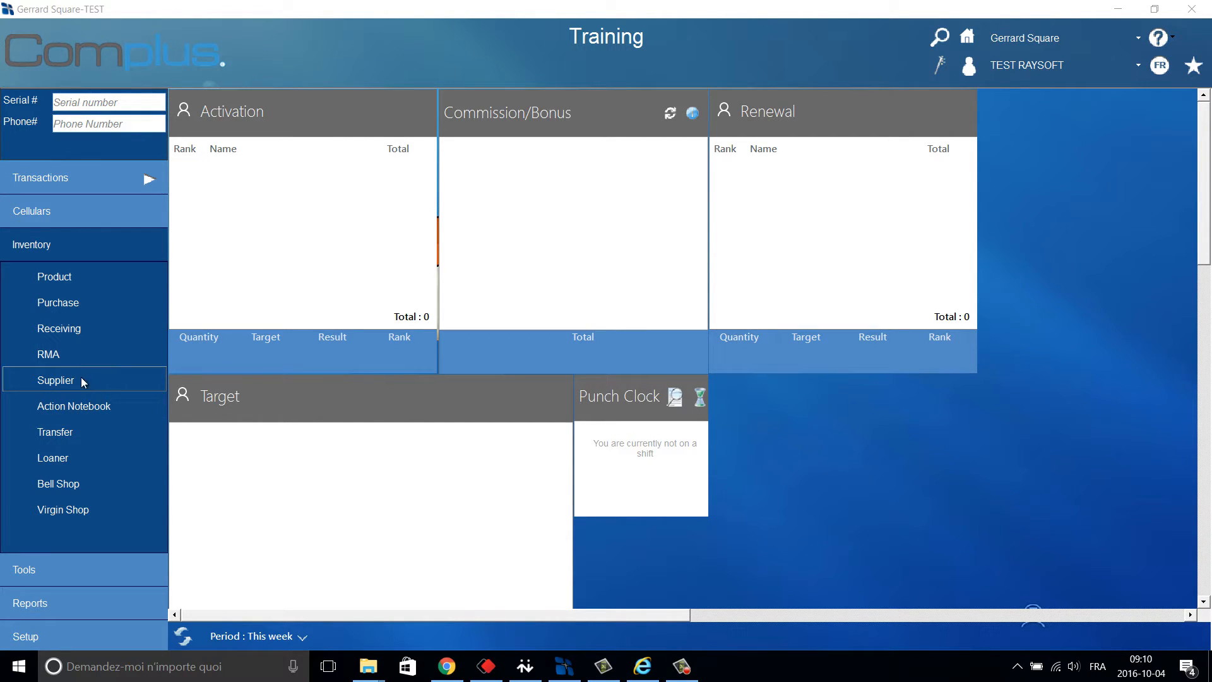
{"action": "left_click", "coordinate": [115, 387]}
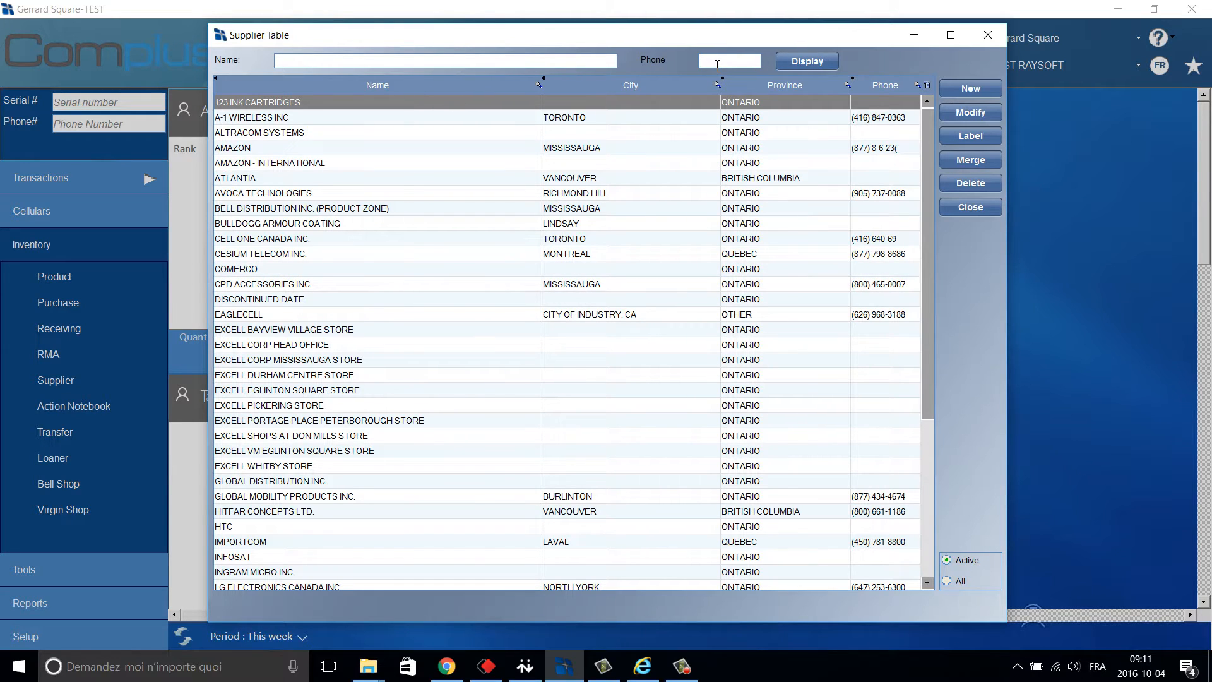
Open Bell Distribution's supplier file to its Options: English, 0.00% margins, $0.00 minimum order.
{"action": "left_click", "coordinate": [599, 208]}
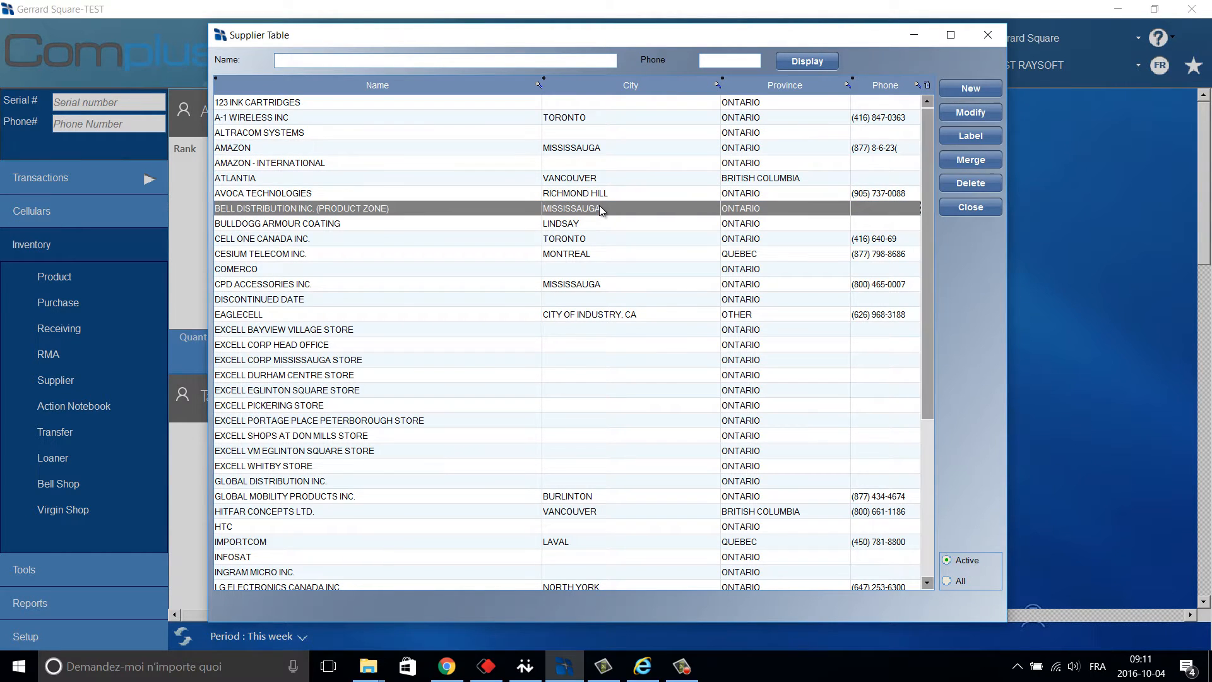
{"action": "left_click", "coordinate": [989, 110]}
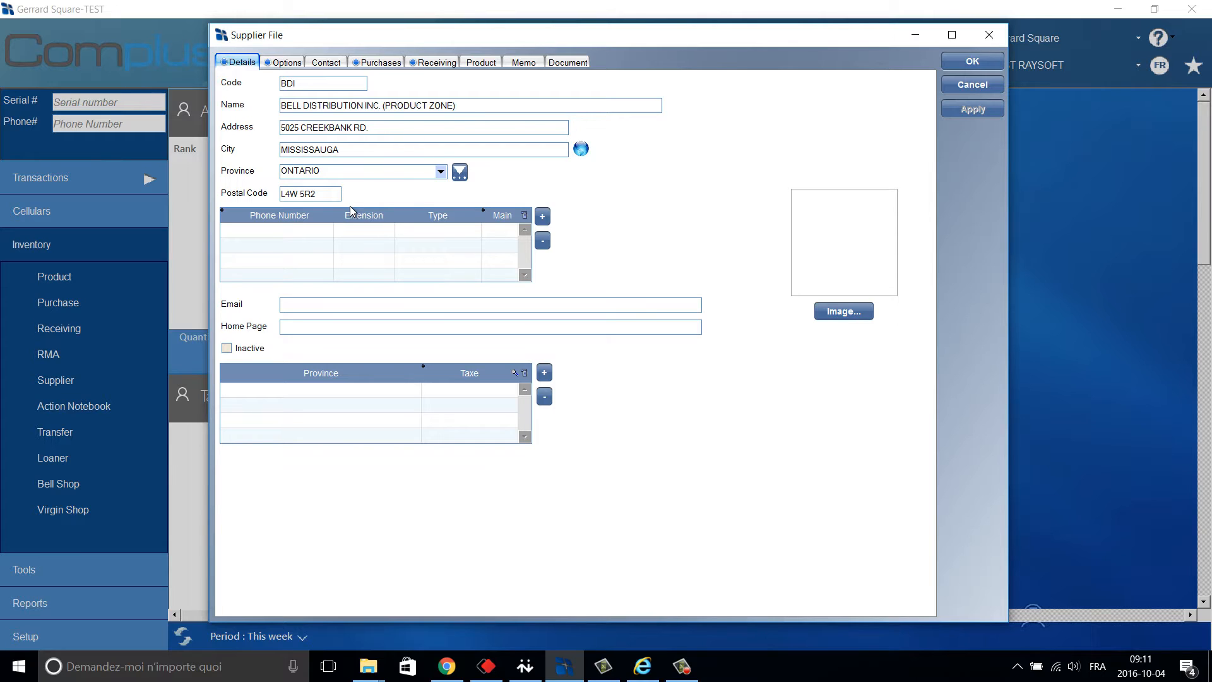
{"action": "left_click", "coordinate": [535, 304]}
{"action": "left_click", "coordinate": [293, 63]}
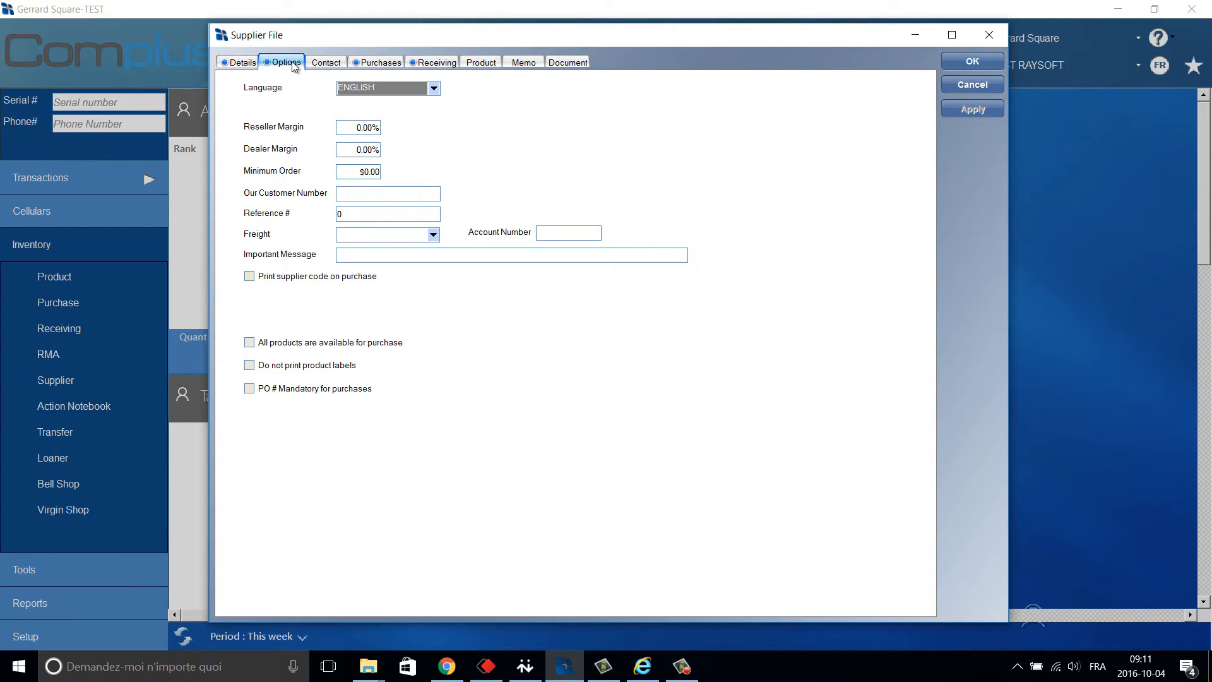
Check the Language list, keeping ENGLISH, then review the empty contacts and the purchases list headed by 4100.
{"action": "left_click", "coordinate": [434, 91]}
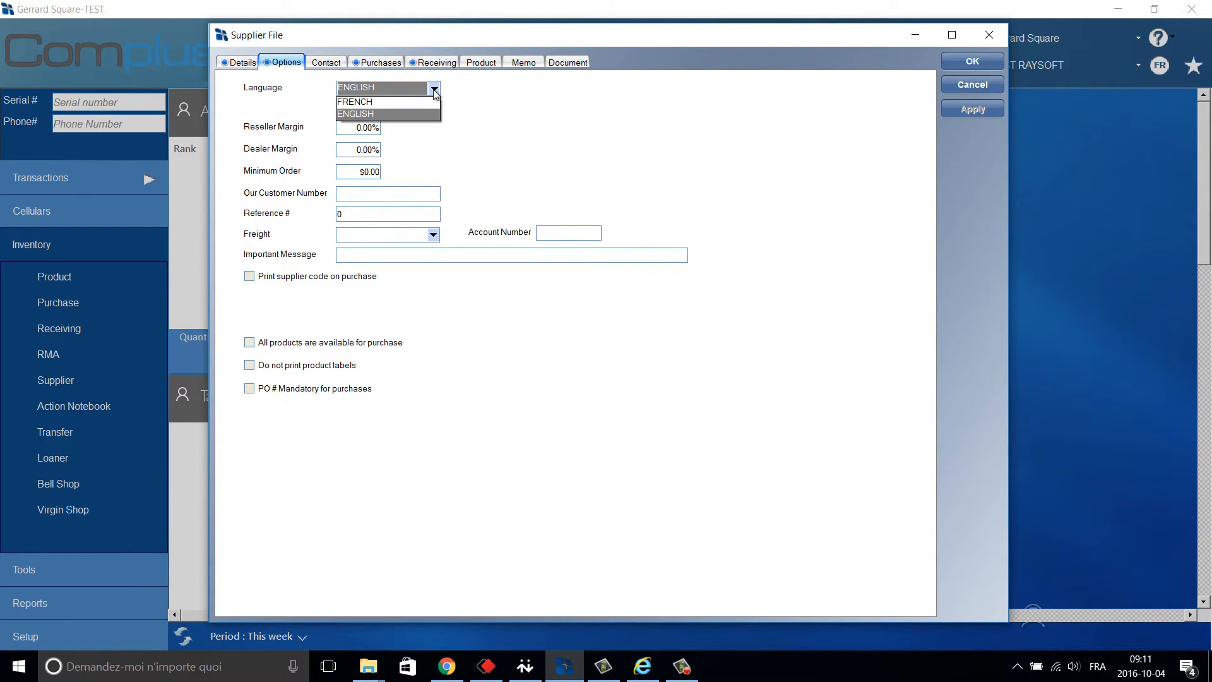
{"action": "left_click", "coordinate": [523, 128]}
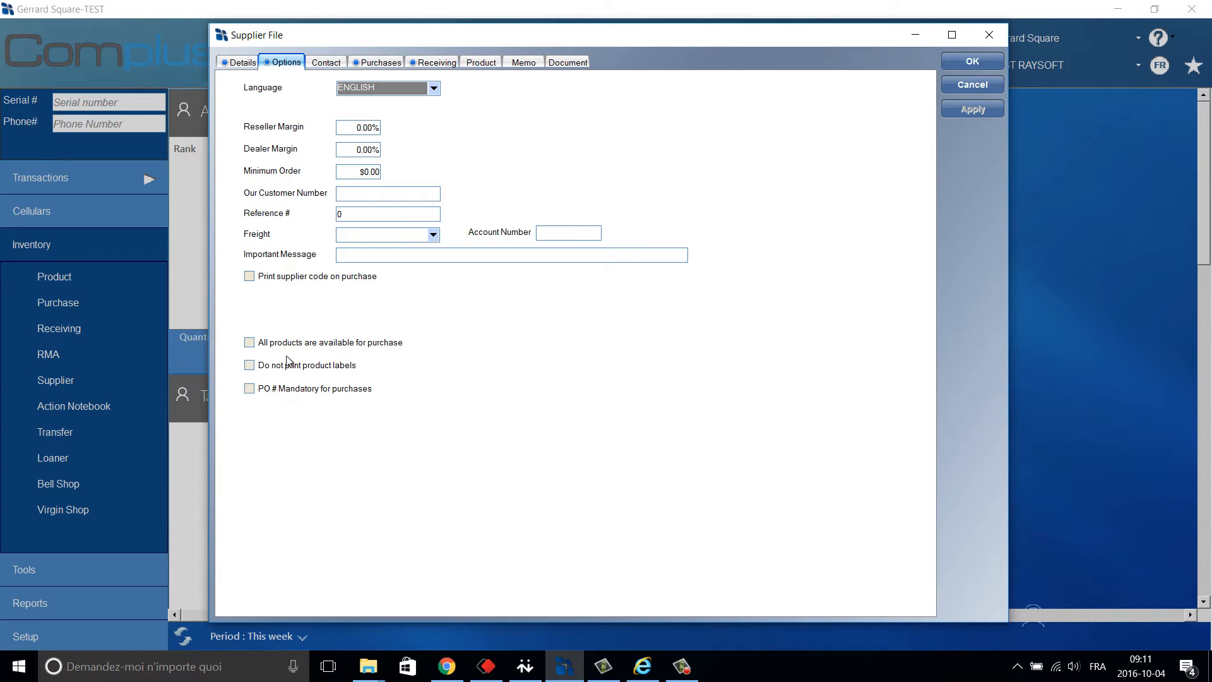
{"action": "left_click", "coordinate": [326, 63]}
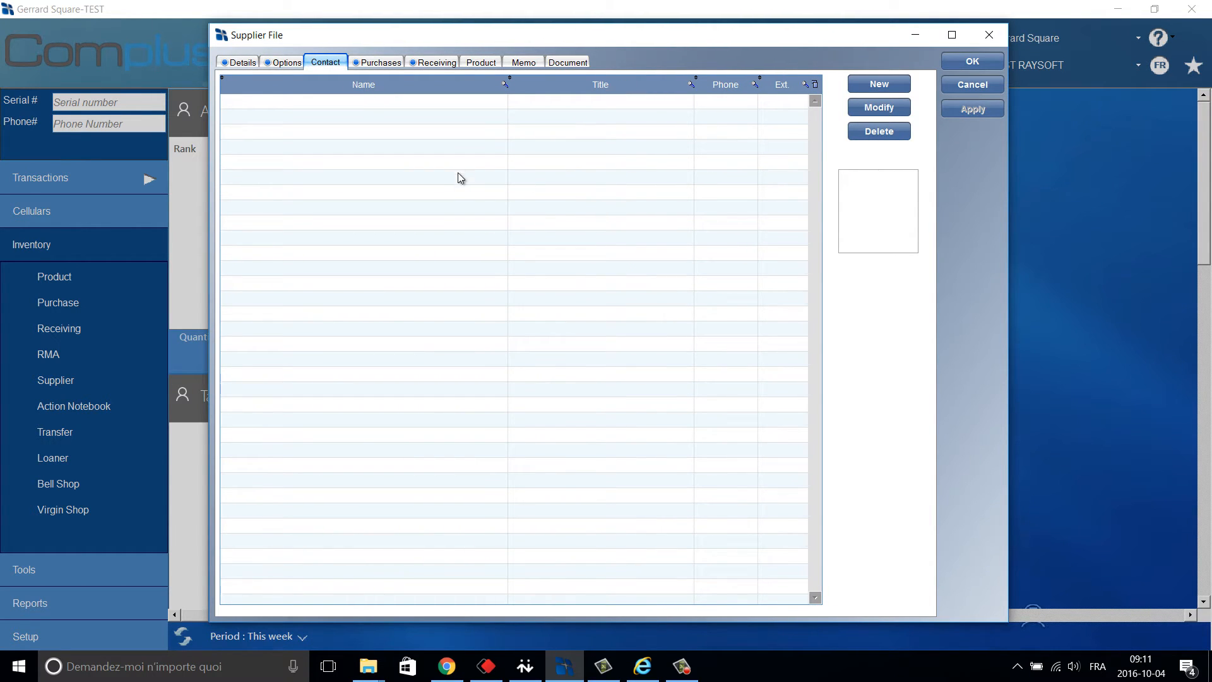
{"action": "left_click", "coordinate": [382, 63]}
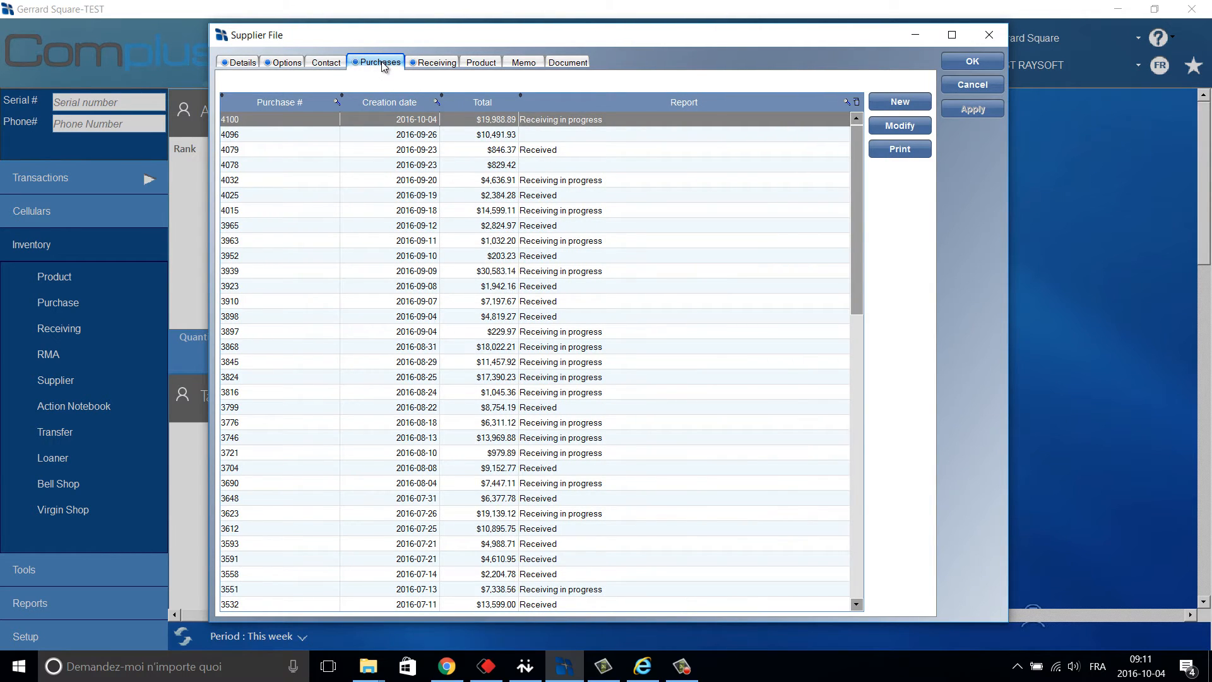
Select purchase 4078, then review the receivings history from 6926 and the empty product list.
{"action": "left_click", "coordinate": [596, 164]}
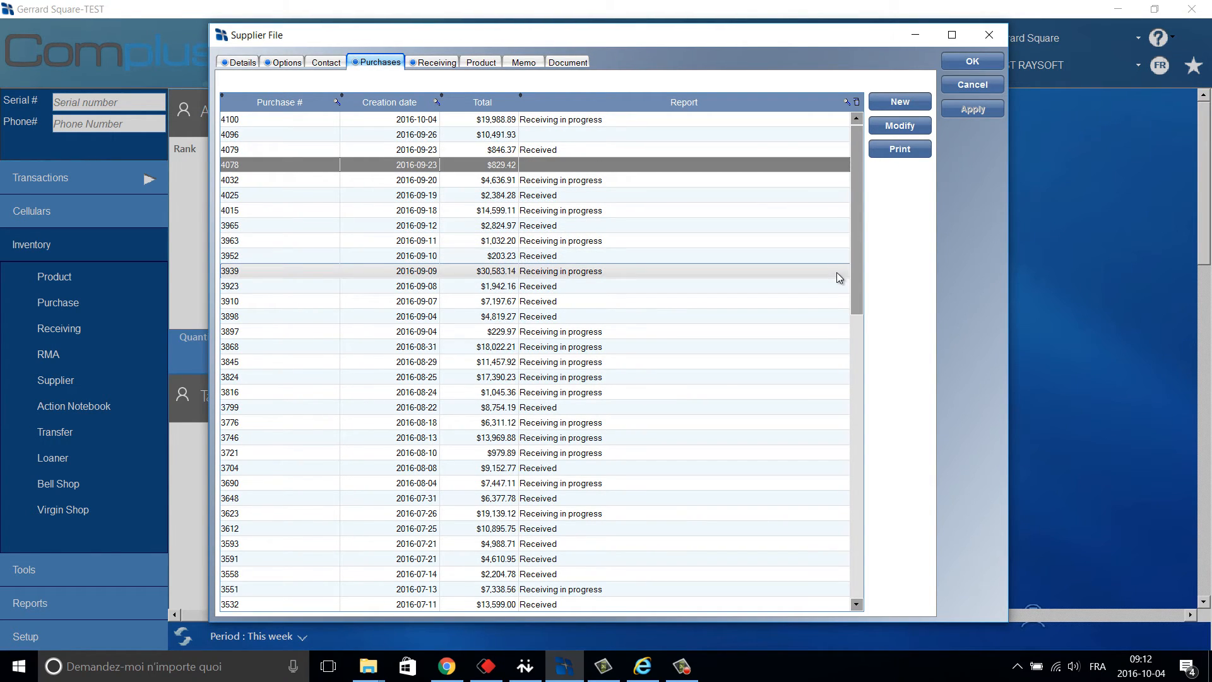
{"action": "left_click", "coordinate": [441, 65]}
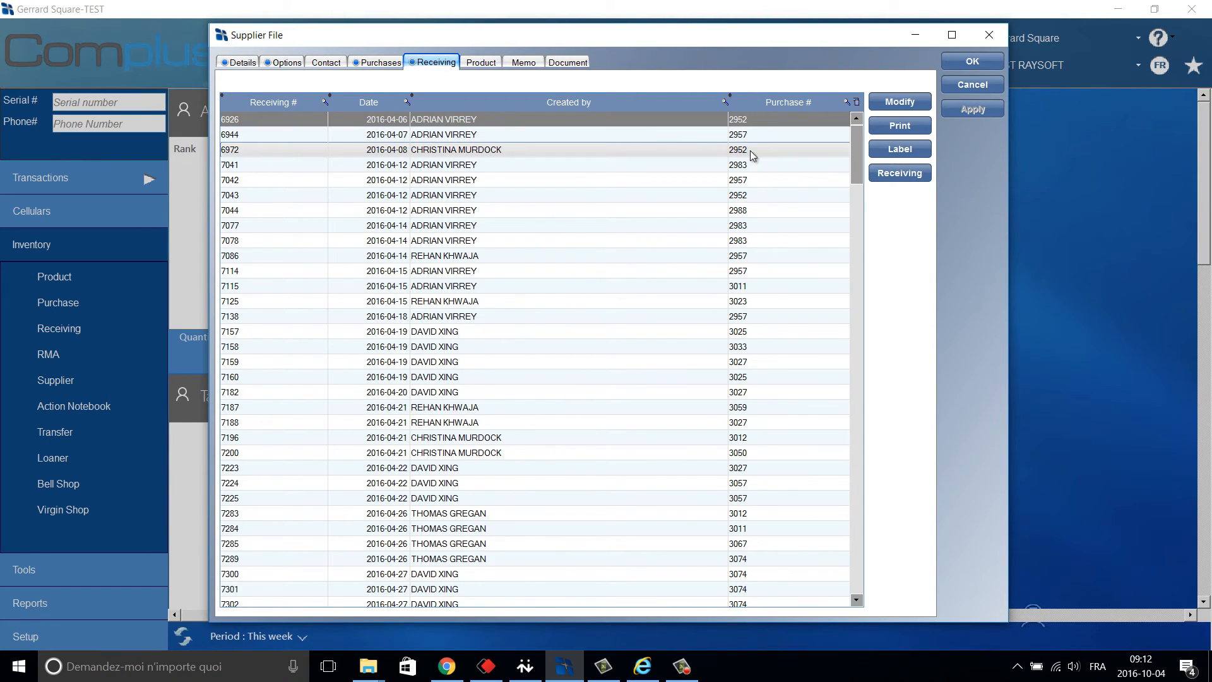
{"action": "left_click", "coordinate": [480, 63]}
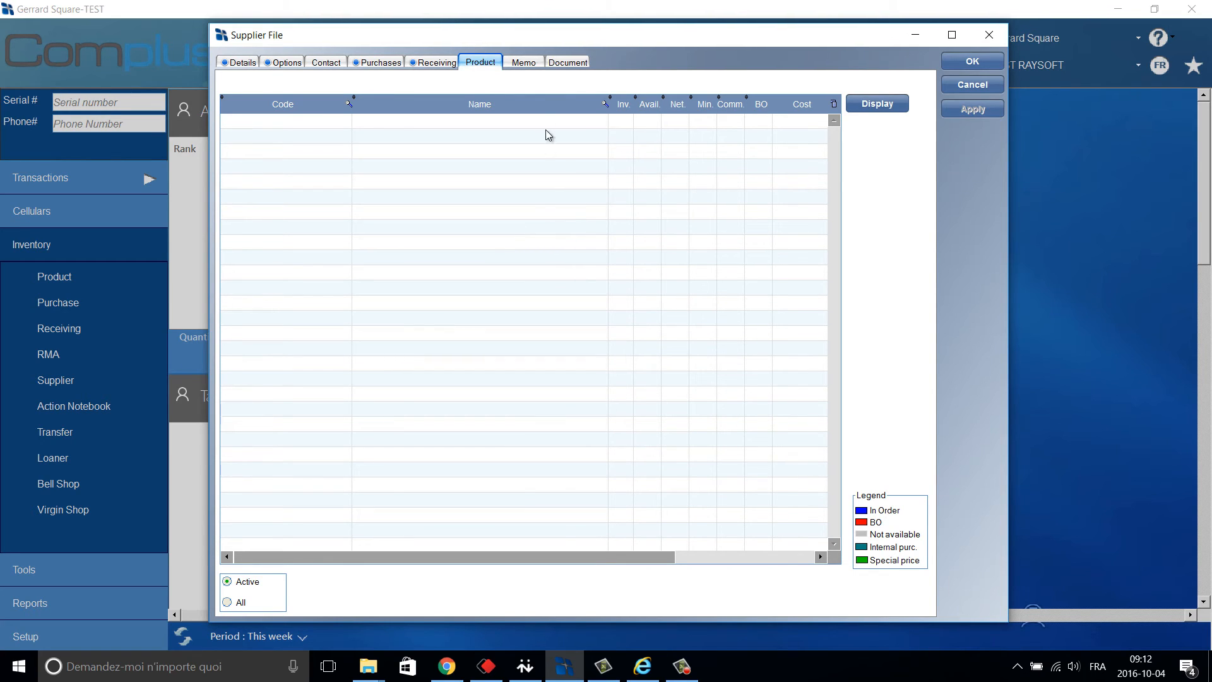
Review the empty memo and documents, then close the Bell Distribution supplier file.
{"action": "left_click", "coordinate": [523, 64]}
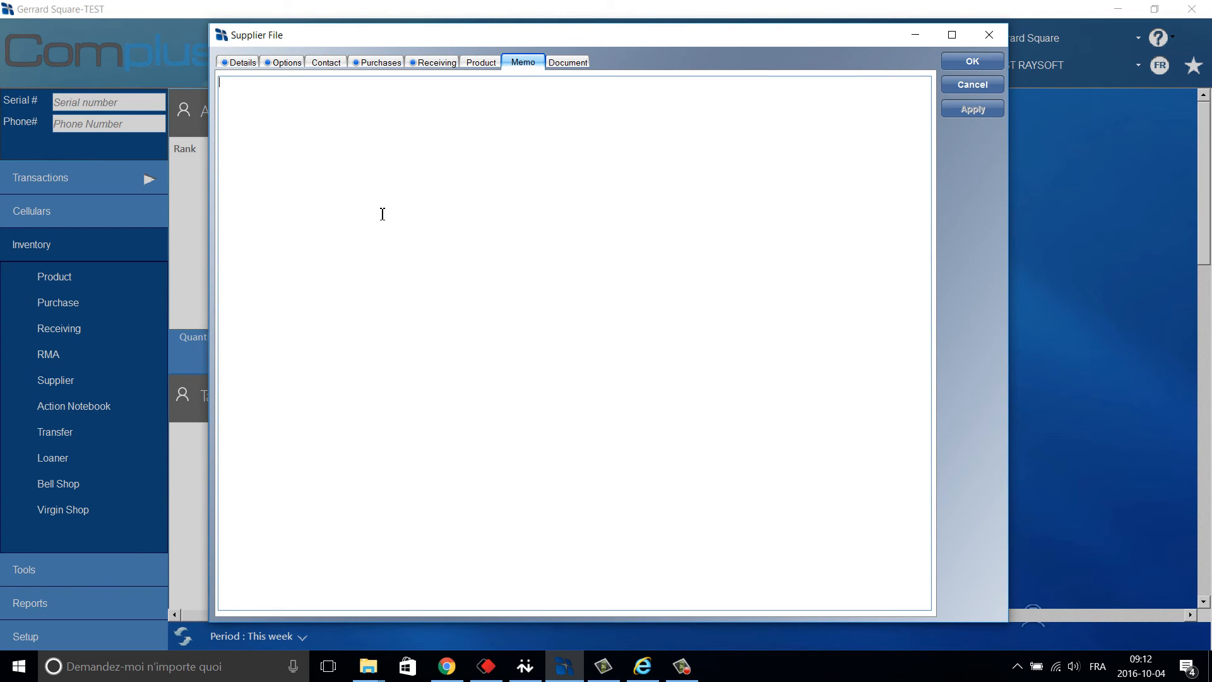
{"action": "left_click", "coordinate": [587, 62]}
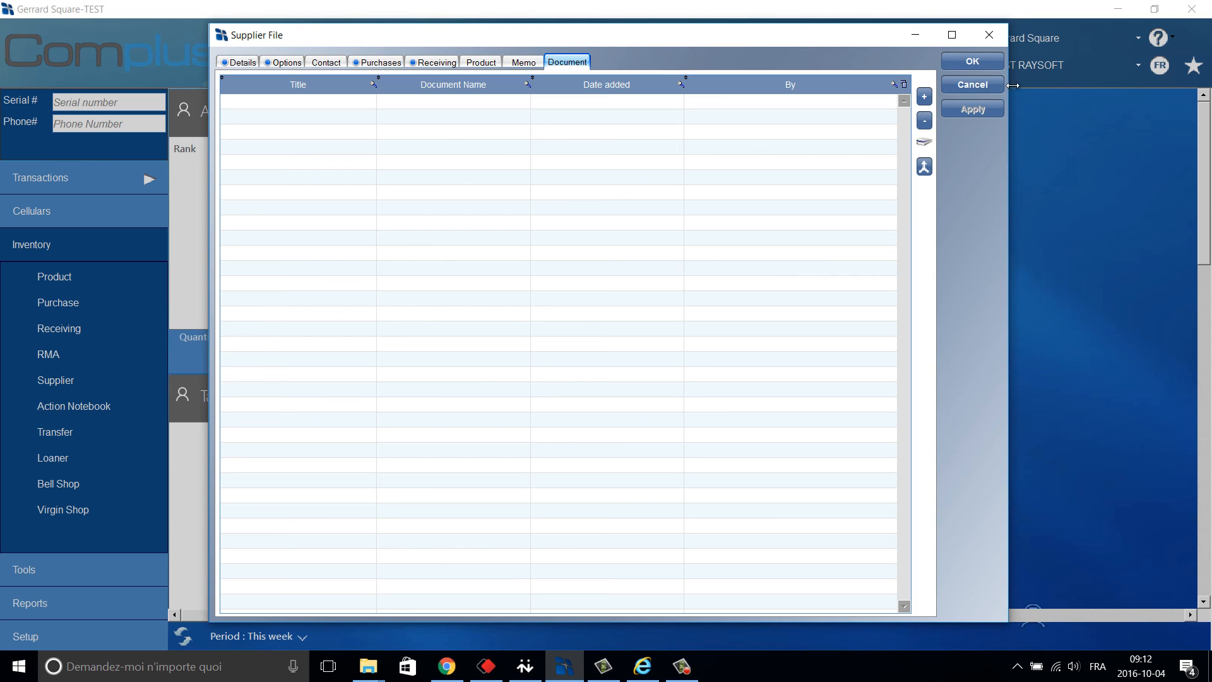
{"action": "left_click", "coordinate": [994, 34]}
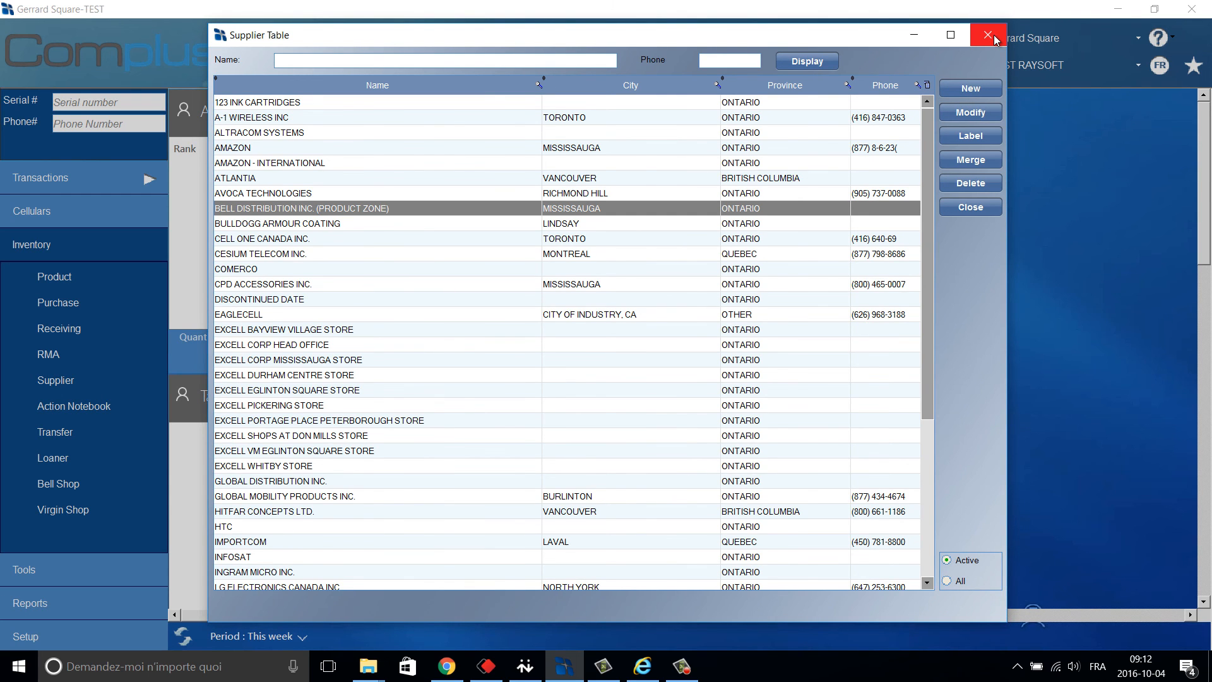